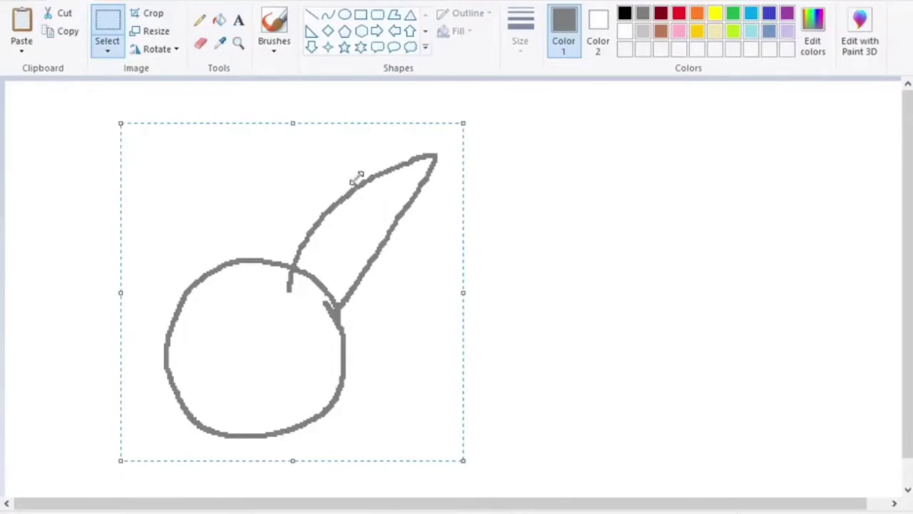
- Reposition the gray head sketch and add the left ear and the muzzle line with the pencil
{"action": "left_click_drag", "start_coordinate": [242, 307], "coordinate": [283, 233]}
{"action": "left_click", "coordinate": [201, 21]}
{"action": "left_click_drag", "start_coordinate": [190, 288], "coordinate": [176, 153]}
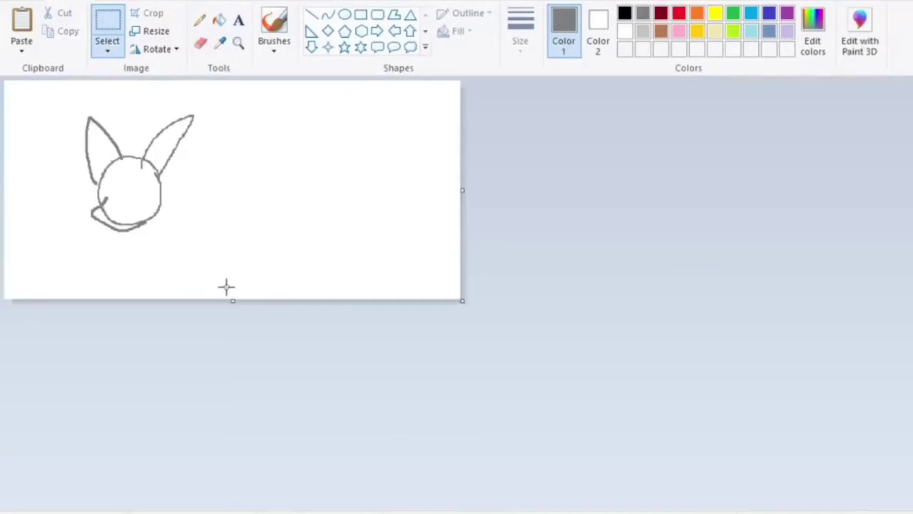
- Move the head sketch toward the canvas's upper-left corner and resize the canvas to a wider, shorter format
{"action": "mouse_move", "coordinate": [219, 202]}
{"action": "left_mouse_down"}
{"action": "mouse_move", "coordinate": [190, 191]}
{"action": "mouse_move", "coordinate": [220, 216]}
{"action": "mouse_move", "coordinate": [189, 198]}
{"action": "left_mouse_up"}
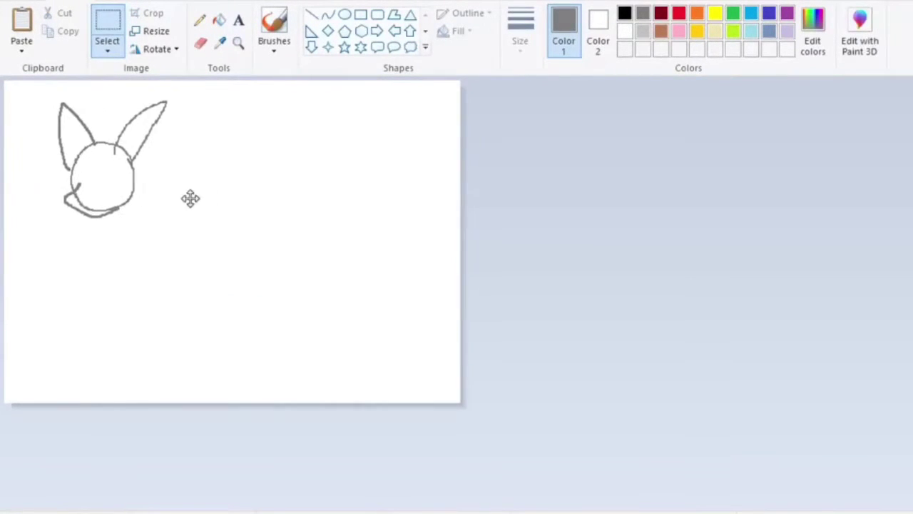
{"action": "mouse_move", "coordinate": [462, 404]}
{"action": "left_mouse_down"}
{"action": "mouse_move", "coordinate": [534, 307]}
{"action": "mouse_move", "coordinate": [530, 299]}
{"action": "left_mouse_up"}
{"action": "scroll", "coordinate": [330, 302], "scroll_direction": "up", "scroll_amount": 2}
{"action": "scroll", "coordinate": [330, 301], "scroll_direction": "down", "scroll_amount": 3}
- Sketch a large rounded mane outline in gray around the lower half of the head
{"action": "left_click", "coordinate": [200, 20]}
{"action": "left_click_drag", "start_coordinate": [202, 107], "coordinate": [102, 376]}
{"action": "key", "text": "ctrl+z"}
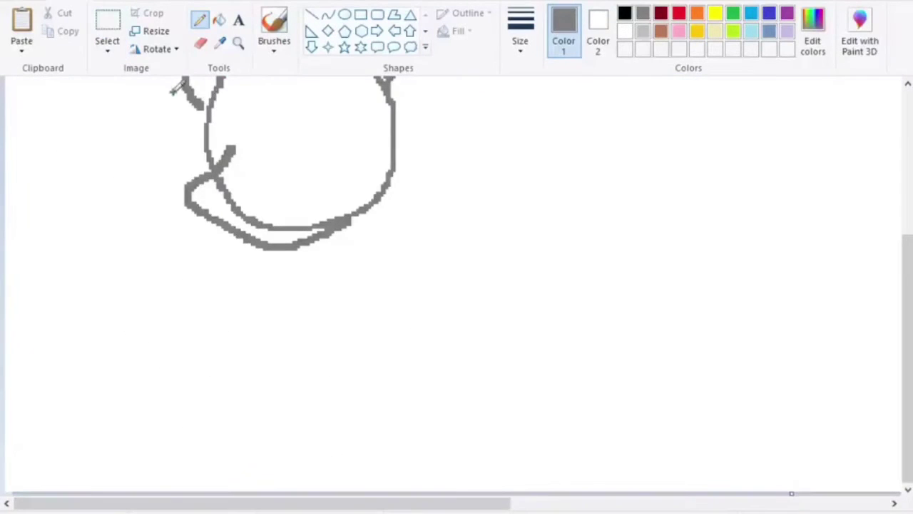
{"action": "left_click_drag", "start_coordinate": [174, 89], "coordinate": [413, 77]}
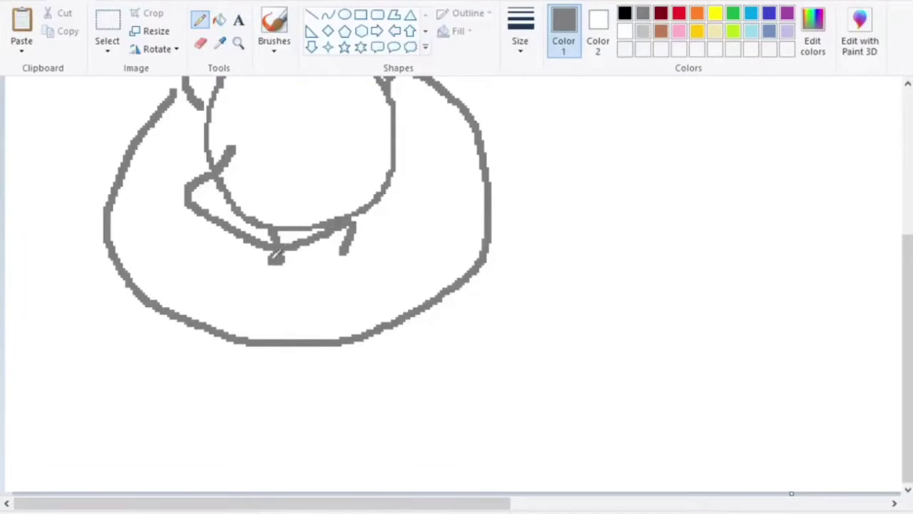
- Rework the muzzle line and sketch gray guide lines for the torso and arms below the head
{"action": "mouse_move", "coordinate": [274, 246]}
{"action": "left_mouse_down"}
{"action": "mouse_move", "coordinate": [228, 337]}
{"action": "mouse_move", "coordinate": [225, 494]}
{"action": "left_mouse_up"}
{"action": "key", "text": "ctrl+z"}
{"action": "left_click_drag", "start_coordinate": [235, 134], "coordinate": [239, 229]}
{"action": "mouse_move", "coordinate": [267, 237]}
{"action": "left_mouse_down"}
{"action": "mouse_move", "coordinate": [234, 315]}
{"action": "mouse_move", "coordinate": [224, 502]}
{"action": "left_mouse_up"}
{"action": "key", "text": "ctrl+z"}
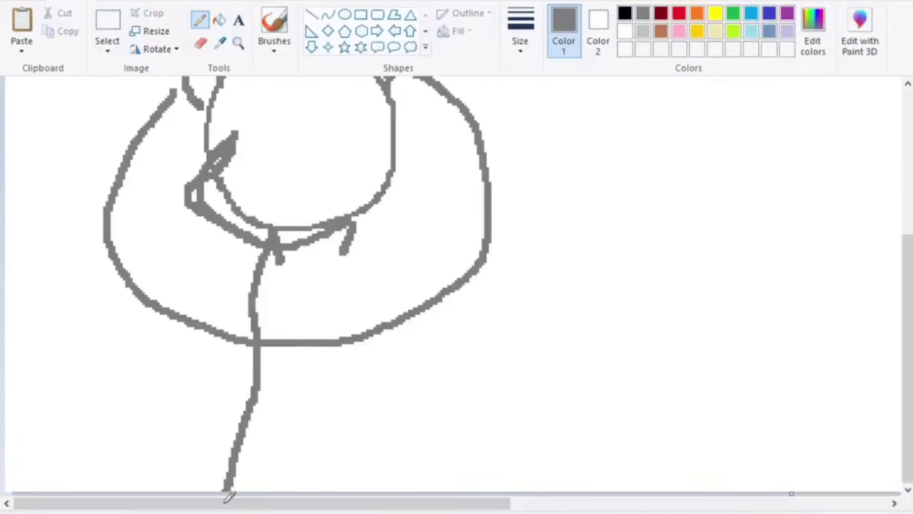
{"action": "left_click_drag", "start_coordinate": [359, 226], "coordinate": [350, 496]}
{"action": "left_click_drag", "start_coordinate": [371, 248], "coordinate": [476, 485]}
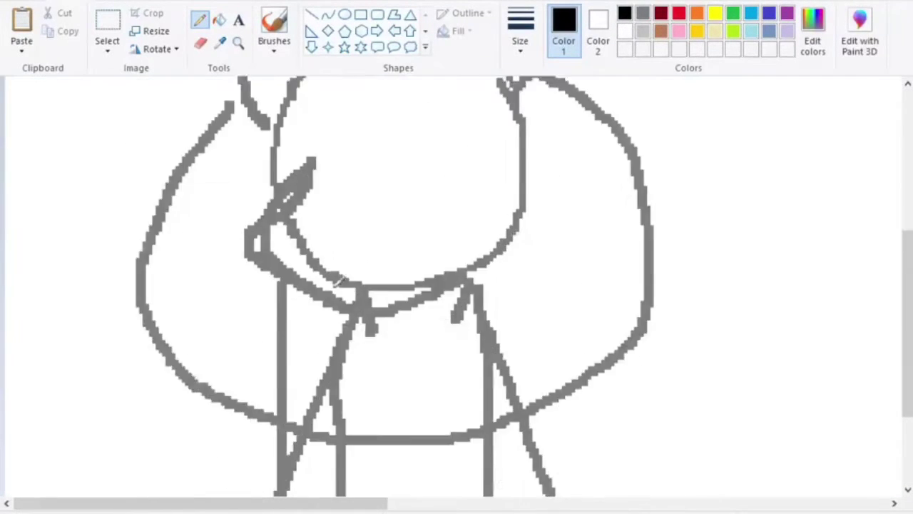
- Ink the left side of the face, the jaw and the pointed right cheek fur in black
{"action": "scroll", "coordinate": [296, 193], "scroll_direction": "up", "scroll_amount": 2}
{"action": "left_click_drag", "start_coordinate": [295, 191], "coordinate": [279, 266]}
{"action": "left_click_drag", "start_coordinate": [280, 265], "coordinate": [250, 327]}
{"action": "key", "text": "ctrl+z"}
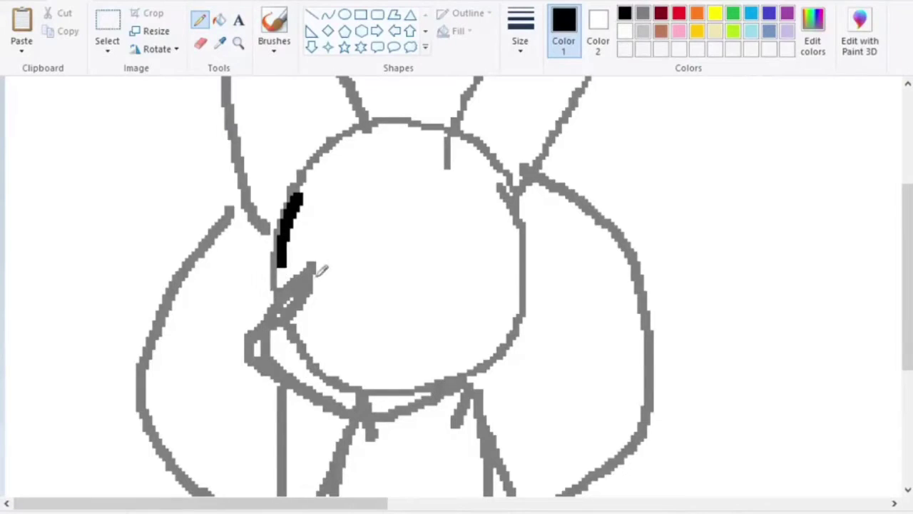
{"action": "key", "text": "ctrl+z"}
{"action": "mouse_move", "coordinate": [297, 194]}
{"action": "left_mouse_down"}
{"action": "mouse_move", "coordinate": [281, 291]}
{"action": "mouse_move", "coordinate": [350, 379]}
{"action": "mouse_move", "coordinate": [500, 364]}
{"action": "mouse_move", "coordinate": [511, 325]}
{"action": "left_mouse_up"}
{"action": "mouse_move", "coordinate": [491, 286]}
{"action": "left_mouse_down"}
{"action": "mouse_move", "coordinate": [566, 243]}
{"action": "mouse_move", "coordinate": [533, 317]}
{"action": "left_mouse_up"}
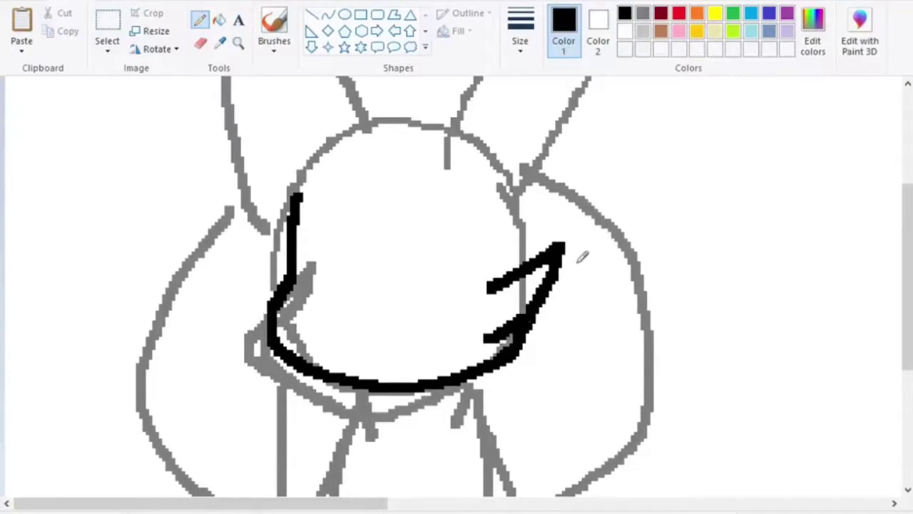
- Ink the outer outline of the right ear in black with jagged fur tufts on both edges
{"action": "scroll", "coordinate": [372, 390], "scroll_direction": "up", "scroll_amount": 3}
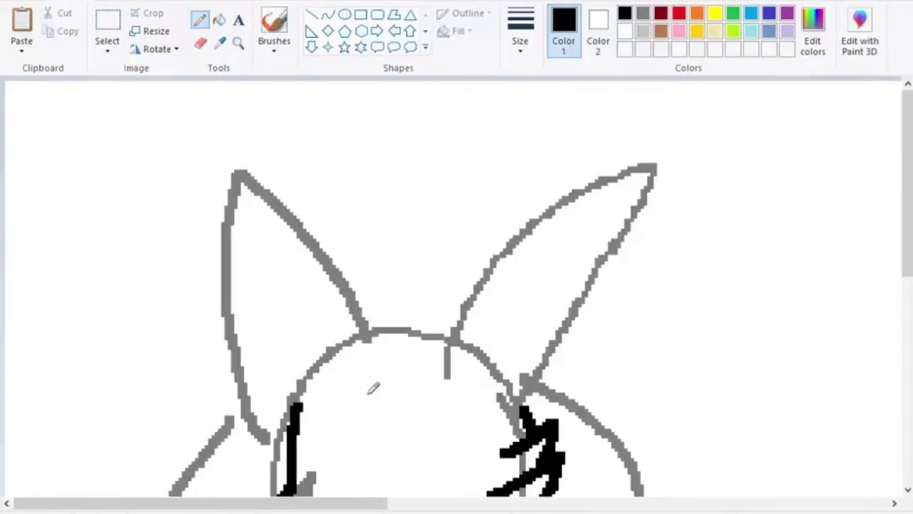
{"action": "mouse_move", "coordinate": [447, 382]}
{"action": "left_mouse_down"}
{"action": "mouse_move", "coordinate": [509, 269]}
{"action": "mouse_move", "coordinate": [500, 245]}
{"action": "mouse_move", "coordinate": [534, 210]}
{"action": "left_mouse_up"}
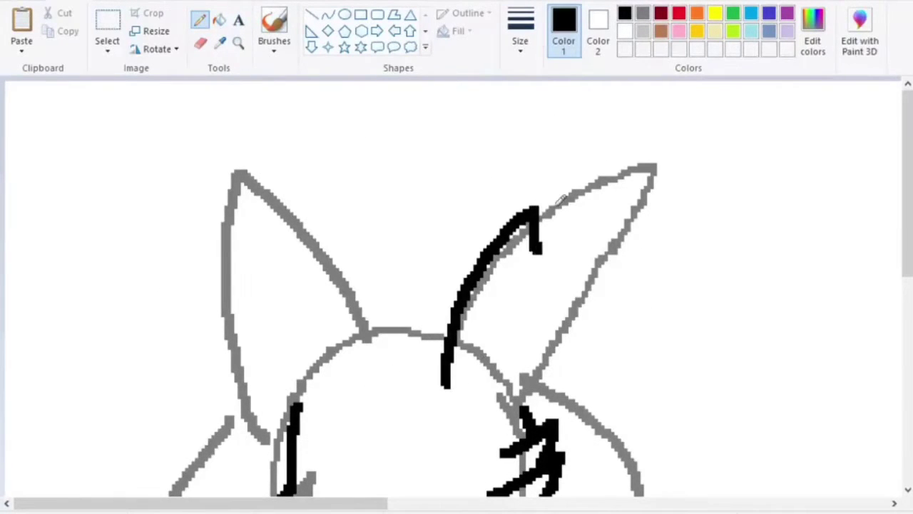
{"action": "key", "text": "ctrl+z"}
{"action": "mouse_move", "coordinate": [446, 389]}
{"action": "left_mouse_down"}
{"action": "mouse_move", "coordinate": [445, 335]}
{"action": "mouse_move", "coordinate": [563, 196]}
{"action": "mouse_move", "coordinate": [660, 160]}
{"action": "left_mouse_up"}
{"action": "left_click_drag", "start_coordinate": [508, 418], "coordinate": [574, 325]}
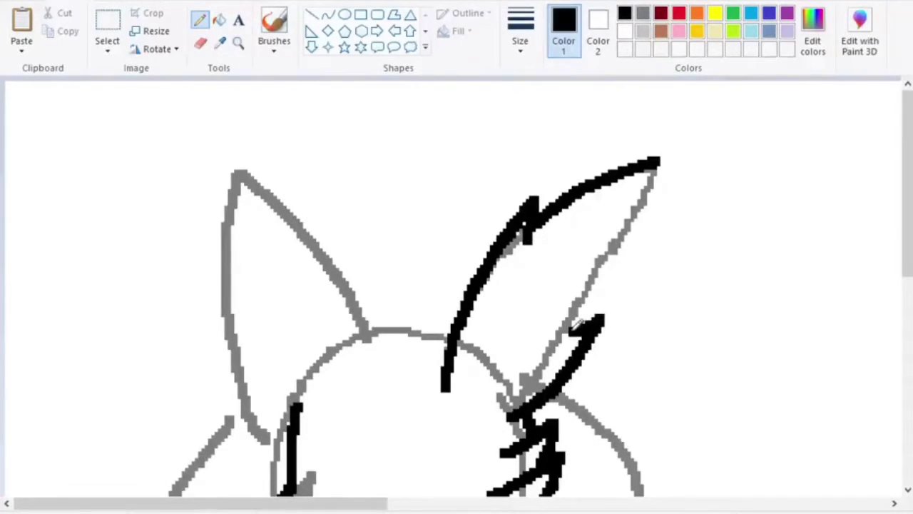
{"action": "left_click_drag", "start_coordinate": [656, 170], "coordinate": [605, 275]}
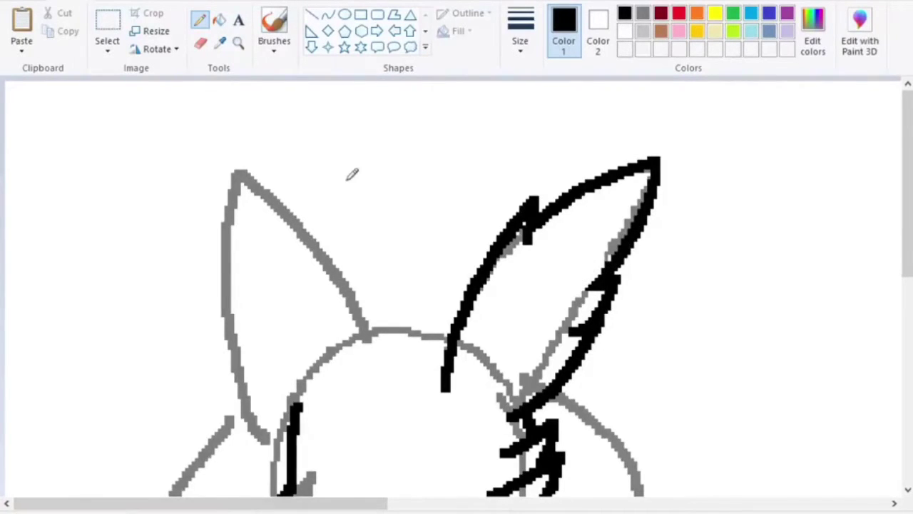
- Draw the inner-ear outline inside the right ear with a thinner black line
{"action": "mouse_move", "coordinate": [504, 391]}
{"action": "left_mouse_down"}
{"action": "mouse_move", "coordinate": [572, 291]}
{"action": "mouse_move", "coordinate": [605, 199]}
{"action": "left_mouse_up"}
{"action": "left_click_drag", "start_coordinate": [476, 371], "coordinate": [586, 248]}
{"action": "key", "text": "ctrl+z"}
{"action": "mouse_move", "coordinate": [598, 218]}
{"action": "left_mouse_down"}
{"action": "mouse_move", "coordinate": [534, 271]}
{"action": "mouse_move", "coordinate": [479, 370]}
{"action": "left_mouse_up"}
- Select the left part of the face and shift it slightly to the right
{"action": "scroll", "coordinate": [399, 296], "scroll_direction": "down", "scroll_amount": 3}
{"action": "left_click", "coordinate": [106, 33]}
{"action": "left_click_drag", "start_coordinate": [219, 227], "coordinate": [386, 508]}
{"action": "left_click_drag", "start_coordinate": [341, 380], "coordinate": [356, 379]}
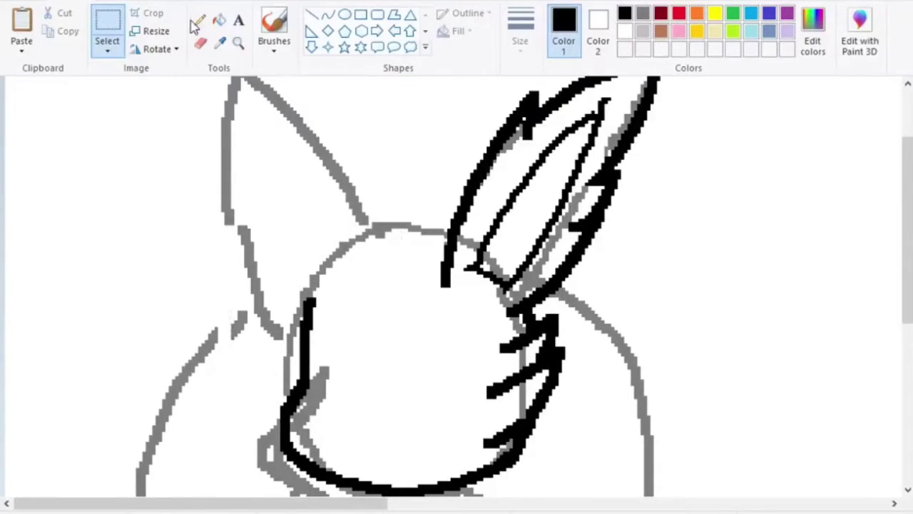
- Ink a pointed teardrop-shaped tuft on the forehead and a long ear extending out to the left
{"action": "left_click", "coordinate": [199, 19]}
{"action": "mouse_move", "coordinate": [448, 275]}
{"action": "left_mouse_down"}
{"action": "mouse_move", "coordinate": [355, 264]}
{"action": "mouse_move", "coordinate": [447, 172]}
{"action": "left_mouse_up"}
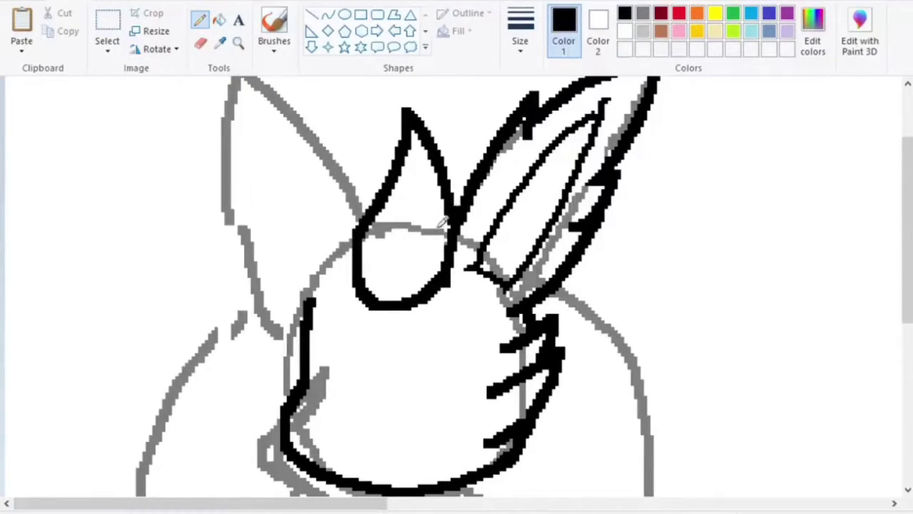
{"action": "scroll", "coordinate": [364, 273], "scroll_direction": "up", "scroll_amount": 3}
{"action": "mouse_move", "coordinate": [309, 420]}
{"action": "left_mouse_down"}
{"action": "mouse_move", "coordinate": [104, 309]}
{"action": "mouse_move", "coordinate": [100, 286]}
{"action": "mouse_move", "coordinate": [140, 280]}
{"action": "mouse_move", "coordinate": [300, 298]}
{"action": "mouse_move", "coordinate": [350, 351]}
{"action": "left_mouse_up"}
{"action": "key", "text": "ctrl+z"}
{"action": "key", "text": "ctrl+z"}
{"action": "mouse_move", "coordinate": [350, 351]}
{"action": "left_mouse_down"}
{"action": "mouse_move", "coordinate": [212, 263]}
{"action": "mouse_move", "coordinate": [92, 262]}
{"action": "left_mouse_up"}
{"action": "scroll", "coordinate": [344, 361], "scroll_direction": "down", "scroll_amount": 3}
{"action": "left_click_drag", "start_coordinate": [350, 245], "coordinate": [338, 258]}
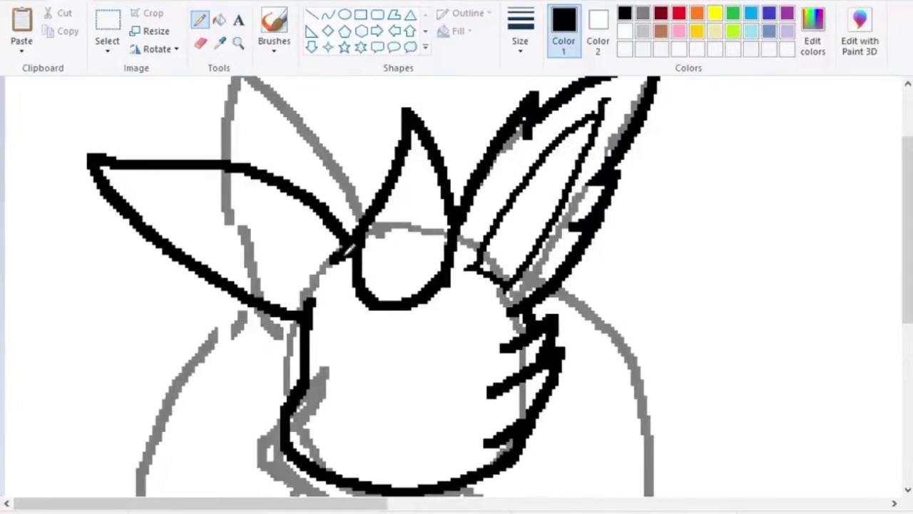
- Draw a small triangular nose with a thin curved snout line around it
{"action": "scroll", "coordinate": [436, 425], "scroll_direction": "up", "scroll_amount": 1}
{"action": "left_click_drag", "start_coordinate": [408, 426], "coordinate": [391, 405]}
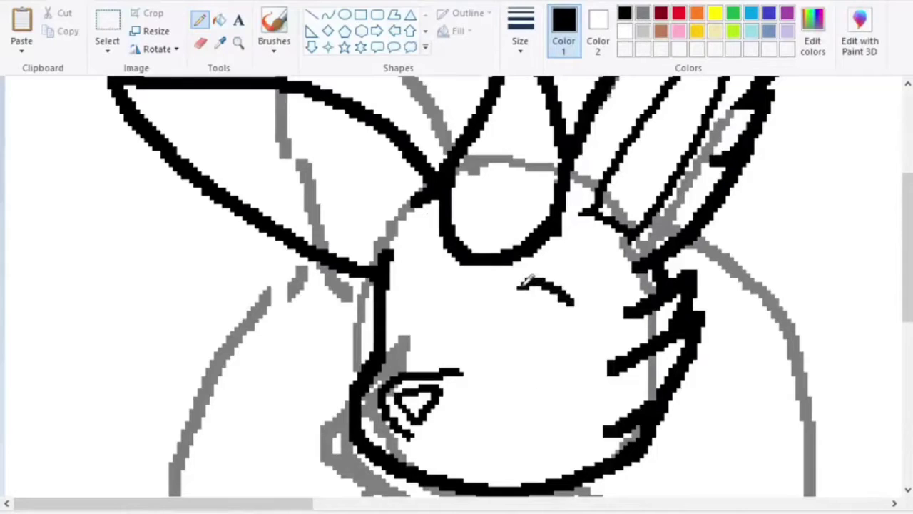
{"action": "mouse_move", "coordinate": [524, 282]}
{"action": "left_mouse_down"}
{"action": "mouse_move", "coordinate": [486, 338]}
{"action": "mouse_move", "coordinate": [546, 378]}
{"action": "mouse_move", "coordinate": [581, 314]}
{"action": "mouse_move", "coordinate": [502, 288]}
{"action": "mouse_move", "coordinate": [473, 359]}
{"action": "mouse_move", "coordinate": [553, 396]}
{"action": "left_mouse_up"}
{"action": "key", "text": "ctrl+z"}
{"action": "key", "text": "ctrl+z"}
- Draw a large round right eye and a narrower oval left eye in thin black outline
{"action": "left_click_drag", "start_coordinate": [581, 312], "coordinate": [508, 279]}
{"action": "key", "text": "ctrl+z"}
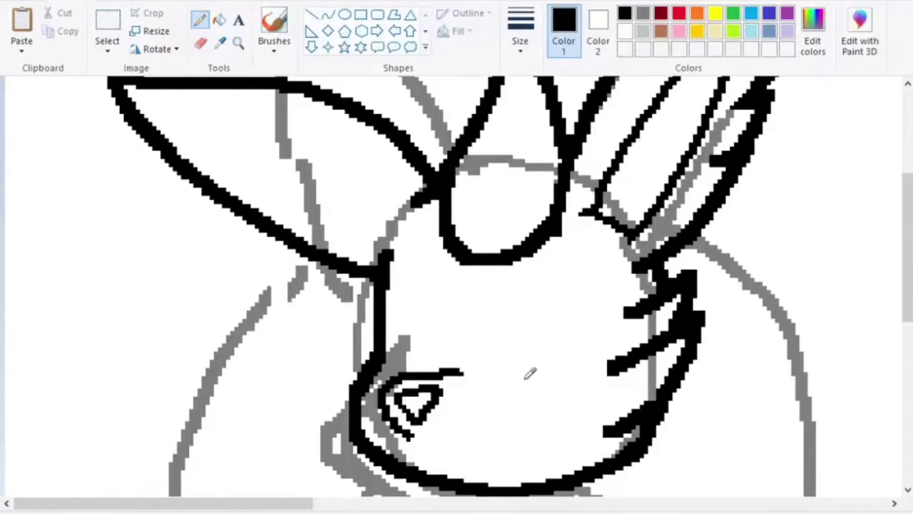
{"action": "mouse_move", "coordinate": [526, 378]}
{"action": "left_mouse_down"}
{"action": "mouse_move", "coordinate": [476, 357]}
{"action": "mouse_move", "coordinate": [523, 274]}
{"action": "left_mouse_up"}
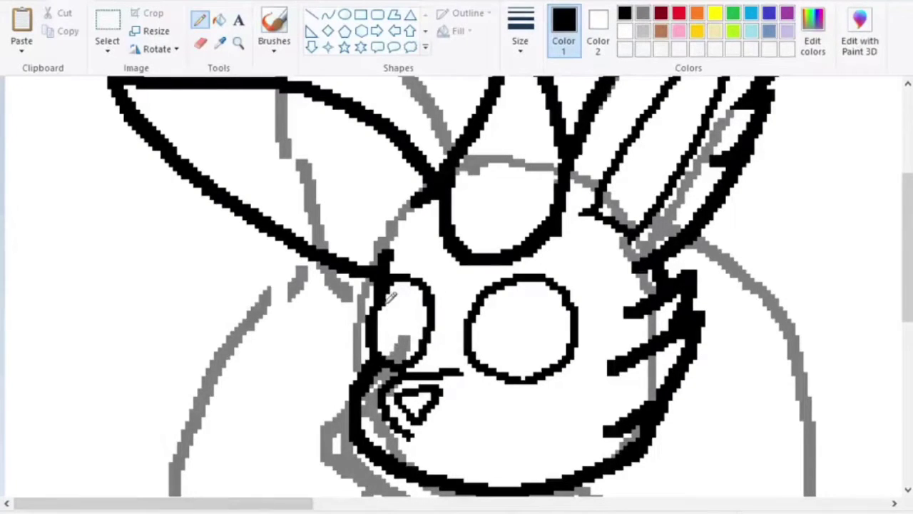
{"action": "left_click_drag", "start_coordinate": [404, 464], "coordinate": [522, 424]}
{"action": "key", "text": "ctrl+z"}
{"action": "left_click_drag", "start_coordinate": [406, 464], "coordinate": [538, 437]}
{"action": "key", "text": "ctrl+z"}
{"action": "mouse_move", "coordinate": [398, 451]}
{"action": "left_mouse_down"}
{"action": "mouse_move", "coordinate": [565, 408]}
{"action": "mouse_move", "coordinate": [484, 421]}
{"action": "mouse_move", "coordinate": [514, 419]}
{"action": "mouse_move", "coordinate": [548, 448]}
{"action": "left_mouse_up"}
{"action": "key", "text": "ctrl+z"}
{"action": "key", "text": "ctrl+z"}
{"action": "scroll", "coordinate": [485, 340], "scroll_direction": "down", "scroll_amount": 2}
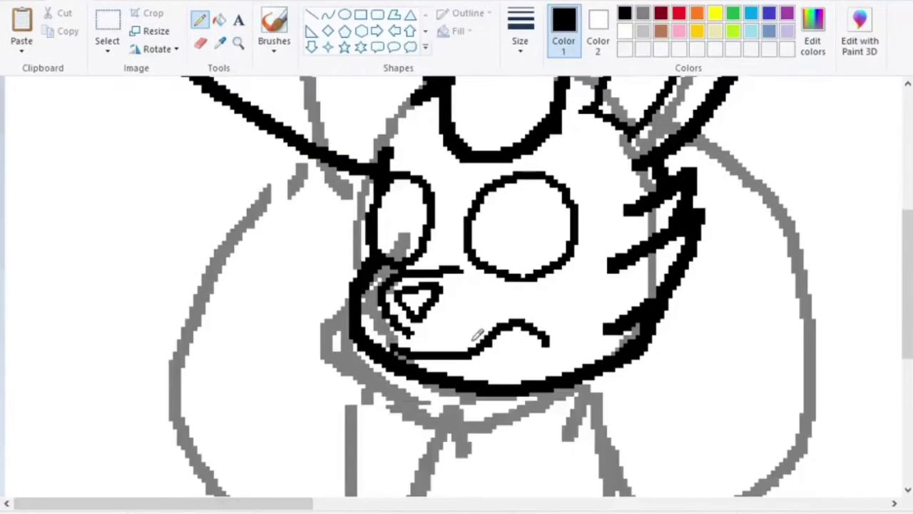
{"action": "key", "text": "ctrl+z"}
- Draw a thin wavy mouth line below the nose that curves down at its right end
{"action": "mouse_move", "coordinate": [391, 358]}
{"action": "left_mouse_down"}
{"action": "mouse_move", "coordinate": [455, 352]}
{"action": "mouse_move", "coordinate": [558, 314]}
{"action": "left_mouse_up"}
{"action": "key", "text": "ctrl+z"}
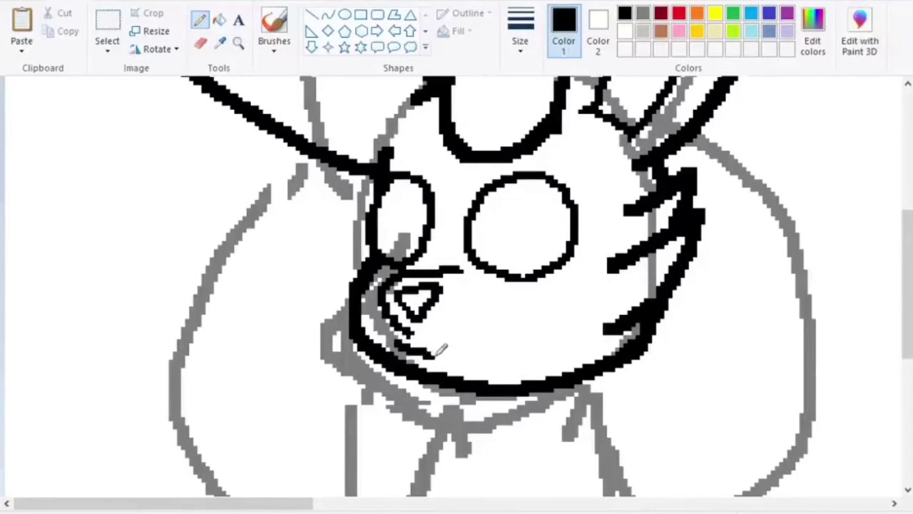
{"action": "left_click_drag", "start_coordinate": [439, 351], "coordinate": [544, 340]}
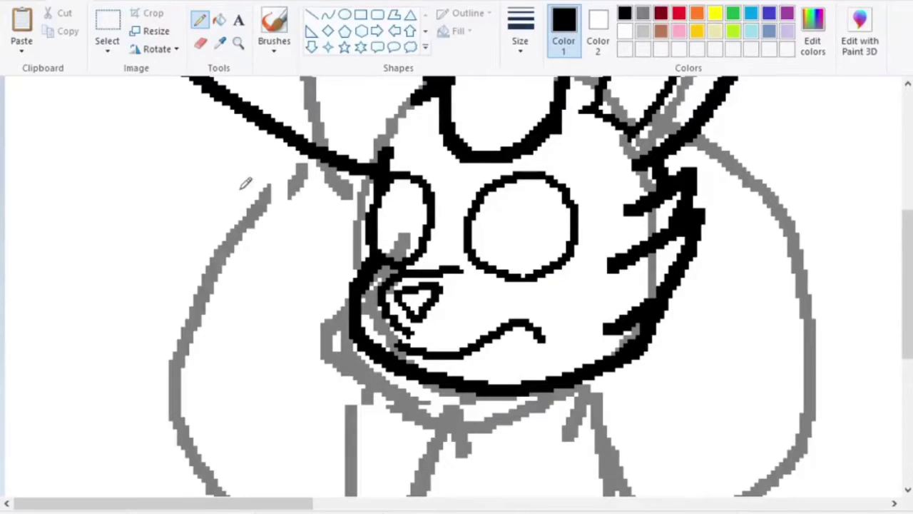
- Ink the mane's jagged left edge in black over the gray sketch and undo the strokes along its bottom
{"action": "mouse_move", "coordinate": [302, 151]}
{"action": "left_mouse_down"}
{"action": "mouse_move", "coordinate": [203, 231]}
{"action": "mouse_move", "coordinate": [259, 214]}
{"action": "left_mouse_up"}
{"action": "scroll", "coordinate": [250, 207], "scroll_direction": "down", "scroll_amount": 2}
{"action": "mouse_move", "coordinate": [240, 123]}
{"action": "left_mouse_down"}
{"action": "mouse_move", "coordinate": [191, 202]}
{"action": "mouse_move", "coordinate": [251, 349]}
{"action": "mouse_move", "coordinate": [408, 422]}
{"action": "mouse_move", "coordinate": [637, 423]}
{"action": "left_mouse_up"}
{"action": "mouse_move", "coordinate": [637, 427]}
{"action": "left_mouse_down"}
{"action": "mouse_move", "coordinate": [637, 398]}
{"action": "mouse_move", "coordinate": [715, 399]}
{"action": "left_mouse_up"}
{"action": "key", "text": "ctrl+z"}
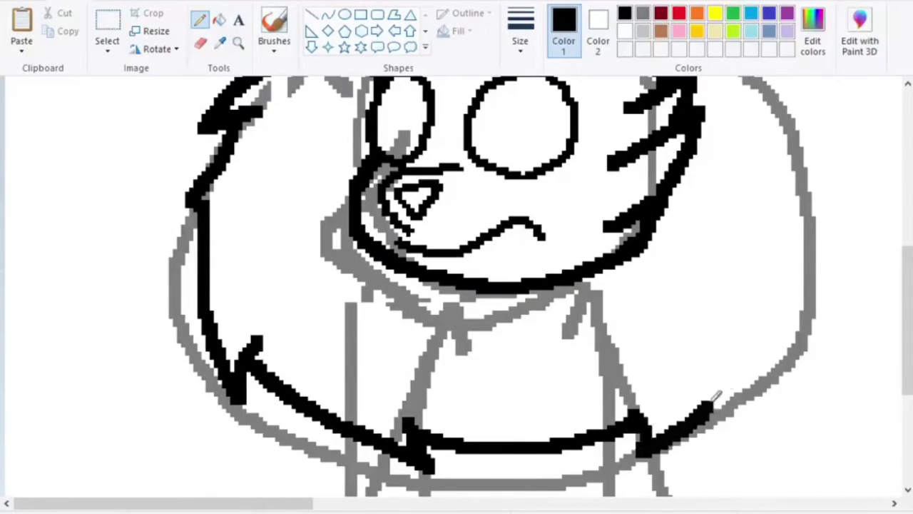
{"action": "key", "text": "ctrl+z"}
{"action": "key", "text": "ctrl+z"}
{"action": "scroll", "coordinate": [543, 396], "scroll_direction": "down", "scroll_amount": 1}
- Outline the mane's left part with a free-form selection and shift it slightly inward toward the face
{"action": "left_click", "coordinate": [107, 48]}
{"action": "left_click", "coordinate": [111, 98]}
{"action": "mouse_move", "coordinate": [907, 311]}
{"action": "left_mouse_down"}
{"action": "mouse_move", "coordinate": [907, 342]}
{"action": "mouse_move", "coordinate": [907, 335]}
{"action": "left_mouse_up"}
{"action": "mouse_move", "coordinate": [258, 123]}
{"action": "left_mouse_down"}
{"action": "mouse_move", "coordinate": [239, 111]}
{"action": "mouse_move", "coordinate": [253, 207]}
{"action": "mouse_move", "coordinate": [244, 155]}
{"action": "left_mouse_up"}
{"action": "left_click_drag", "start_coordinate": [244, 156], "coordinate": [257, 159]}
- Ink the mane's lower edge and right side in black with small fur tufts
{"action": "left_click", "coordinate": [200, 21]}
{"action": "mouse_move", "coordinate": [353, 432]}
{"action": "left_mouse_down"}
{"action": "mouse_move", "coordinate": [447, 433]}
{"action": "mouse_move", "coordinate": [527, 380]}
{"action": "mouse_move", "coordinate": [523, 395]}
{"action": "mouse_move", "coordinate": [539, 396]}
{"action": "mouse_move", "coordinate": [566, 358]}
{"action": "left_mouse_up"}
{"action": "left_click_drag", "start_coordinate": [568, 378], "coordinate": [617, 244]}
{"action": "key", "text": "ctrl+z"}
{"action": "mouse_move", "coordinate": [563, 95]}
{"action": "left_mouse_down"}
{"action": "mouse_move", "coordinate": [654, 186]}
{"action": "mouse_move", "coordinate": [622, 201]}
{"action": "left_mouse_up"}
{"action": "mouse_move", "coordinate": [643, 206]}
{"action": "left_mouse_down"}
{"action": "mouse_move", "coordinate": [563, 386]}
{"action": "mouse_move", "coordinate": [643, 201]}
{"action": "left_mouse_up"}
{"action": "key", "text": "ctrl+z"}
- Delete a small patch of linework at the mane's lower-left edge
{"action": "left_click", "coordinate": [108, 15]}
{"action": "mouse_move", "coordinate": [171, 335]}
{"action": "left_mouse_down"}
{"action": "mouse_move", "coordinate": [210, 300]}
{"action": "mouse_move", "coordinate": [254, 371]}
{"action": "left_mouse_up"}
{"action": "key", "text": "Delete"}
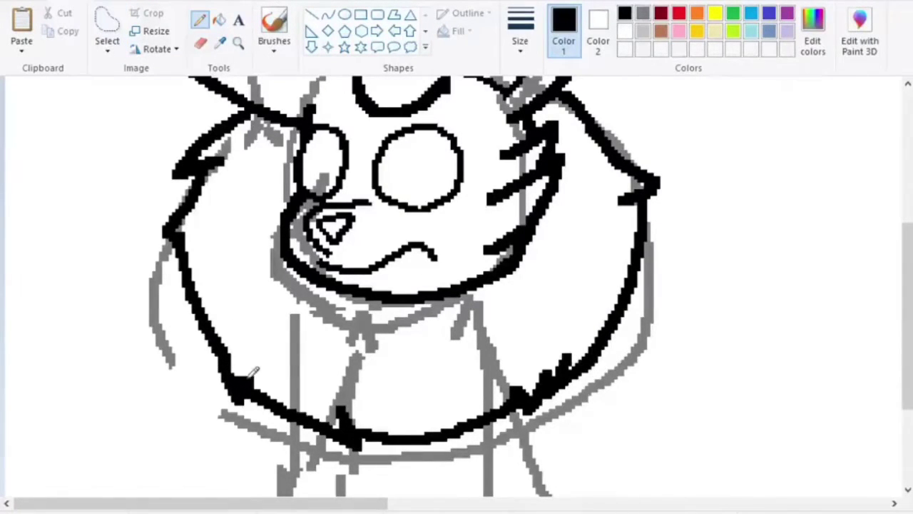
- Extend the mane's upper-left black outline up to the underside of the left ear
{"action": "scroll", "coordinate": [248, 372], "scroll_direction": "up", "scroll_amount": 3}
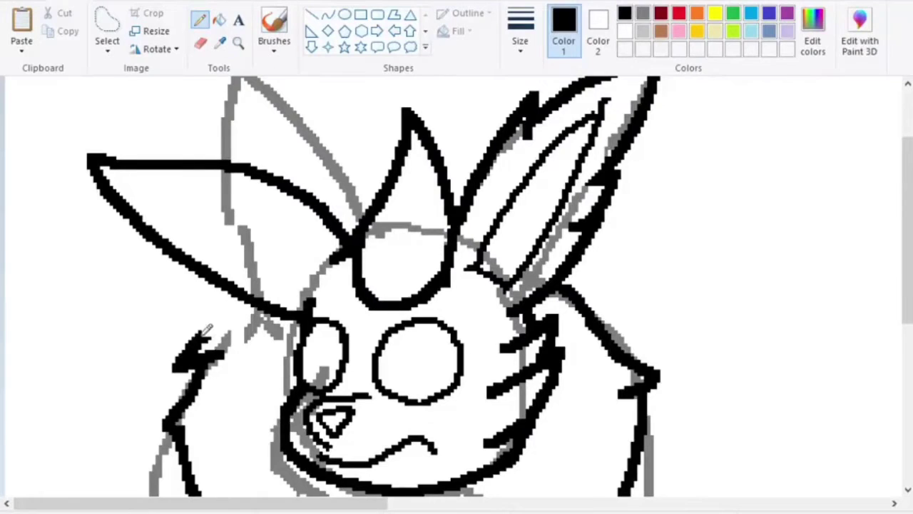
{"action": "left_click_drag", "start_coordinate": [189, 347], "coordinate": [231, 294]}
{"action": "scroll", "coordinate": [231, 290], "scroll_direction": "down", "scroll_amount": 1}
{"action": "key", "text": "ctrl+z"}
{"action": "scroll", "coordinate": [504, 264], "scroll_direction": "up", "scroll_amount": 2}
{"action": "left_click_drag", "start_coordinate": [237, 411], "coordinate": [294, 357]}
{"action": "scroll", "coordinate": [298, 341], "scroll_direction": "down", "scroll_amount": 1}
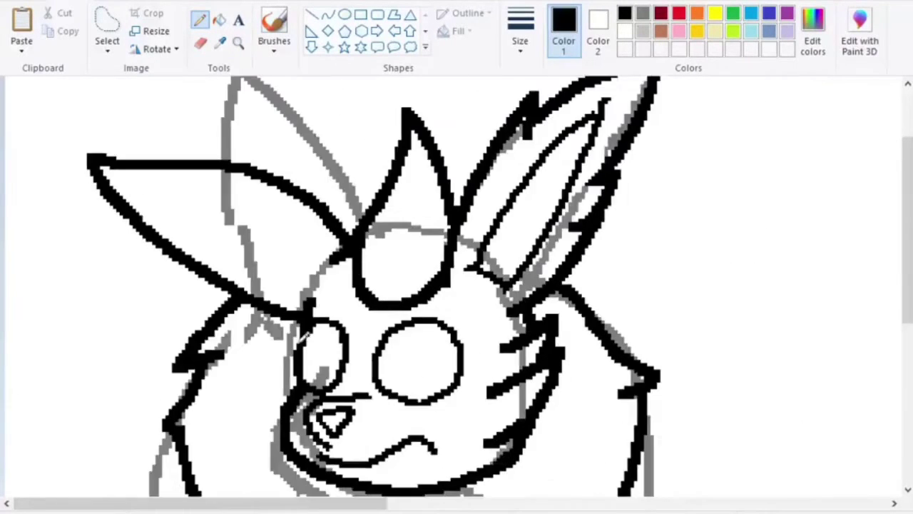
- Ink both sides of the torso in black below the mane
{"action": "scroll", "coordinate": [582, 265], "scroll_direction": "down", "scroll_amount": 5}
{"action": "scroll", "coordinate": [396, 235], "scroll_direction": "up", "scroll_amount": 3}
{"action": "scroll", "coordinate": [398, 238], "scroll_direction": "down", "scroll_amount": 4}
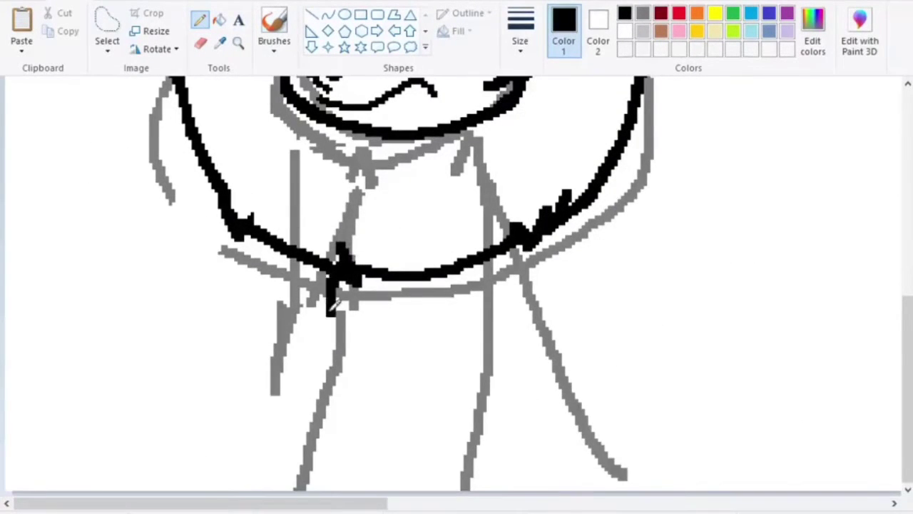
{"action": "left_click_drag", "start_coordinate": [335, 275], "coordinate": [311, 428]}
{"action": "mouse_move", "coordinate": [490, 253]}
{"action": "left_mouse_down"}
{"action": "mouse_move", "coordinate": [481, 375]}
{"action": "mouse_move", "coordinate": [489, 427]}
{"action": "left_mouse_up"}
- Ink the inner and outer outlines of the lowered right arm from the mane downward
{"action": "left_click_drag", "start_coordinate": [500, 257], "coordinate": [513, 360]}
{"action": "left_click_drag", "start_coordinate": [516, 151], "coordinate": [566, 300]}
{"action": "key", "text": "ctrl+z"}
{"action": "left_click_drag", "start_coordinate": [552, 222], "coordinate": [564, 302]}
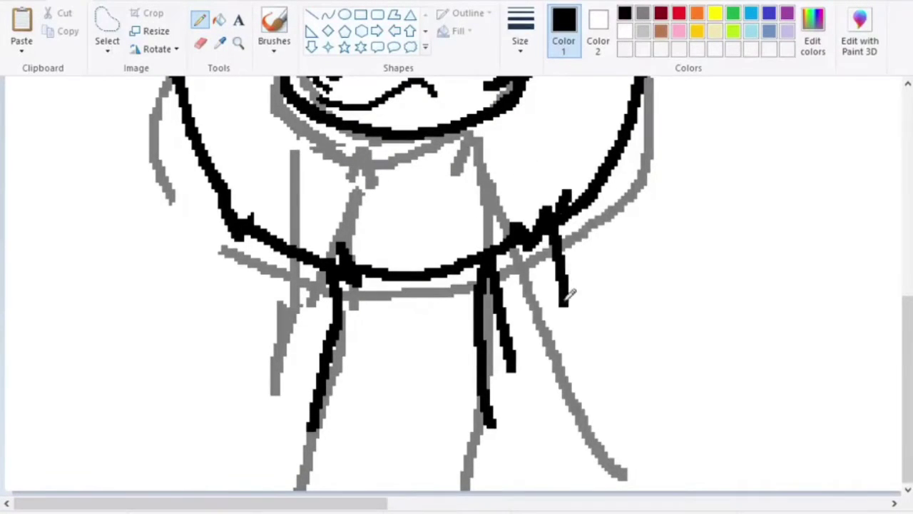
{"action": "left_click_drag", "start_coordinate": [530, 395], "coordinate": [567, 464]}
{"action": "mouse_move", "coordinate": [561, 289]}
{"action": "left_mouse_down"}
{"action": "mouse_move", "coordinate": [587, 327]}
{"action": "mouse_move", "coordinate": [625, 427]}
{"action": "left_mouse_up"}
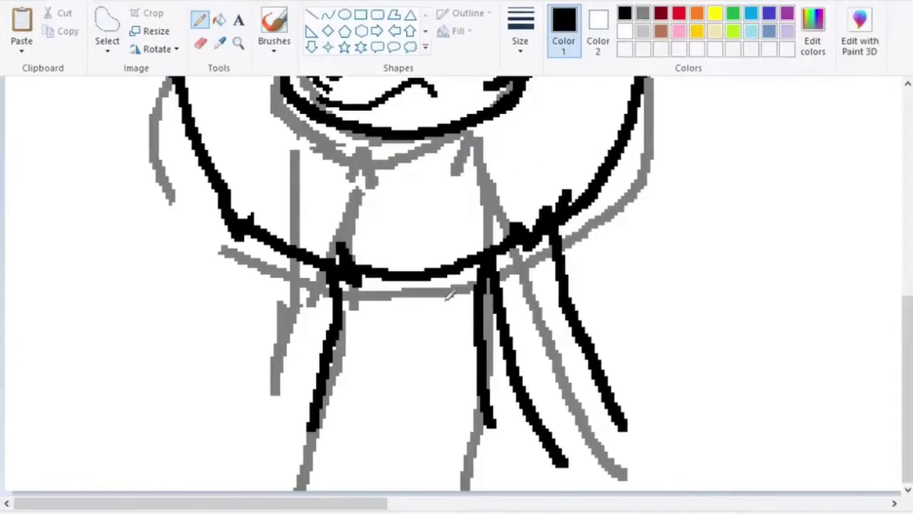
- Ink the raised left forearm in black with its paw resting against the chin
{"action": "mouse_move", "coordinate": [331, 271]}
{"action": "left_mouse_down"}
{"action": "mouse_move", "coordinate": [272, 391]}
{"action": "mouse_move", "coordinate": [273, 158]}
{"action": "mouse_move", "coordinate": [323, 289]}
{"action": "left_mouse_up"}
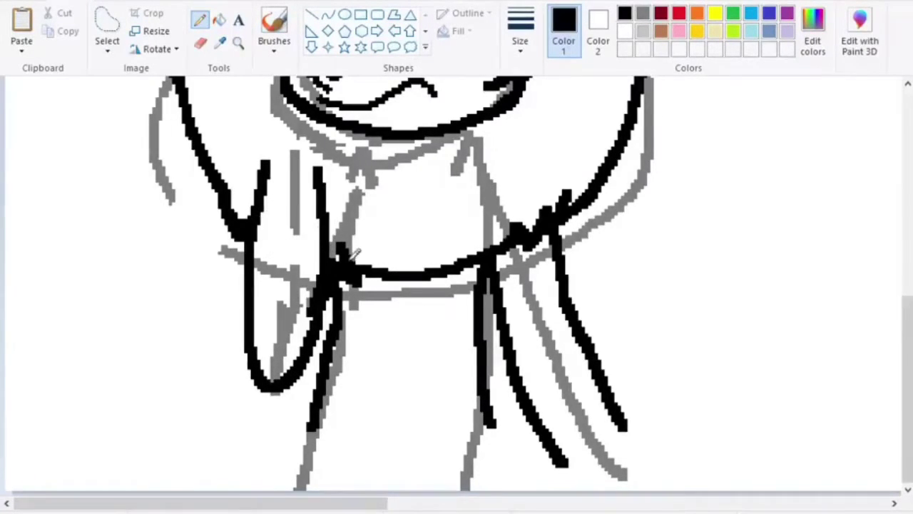
{"action": "scroll", "coordinate": [351, 259], "scroll_direction": "up", "scroll_amount": 1}
{"action": "mouse_move", "coordinate": [406, 389]}
{"action": "left_mouse_down"}
{"action": "mouse_move", "coordinate": [389, 308]}
{"action": "mouse_move", "coordinate": [482, 333]}
{"action": "left_mouse_up"}
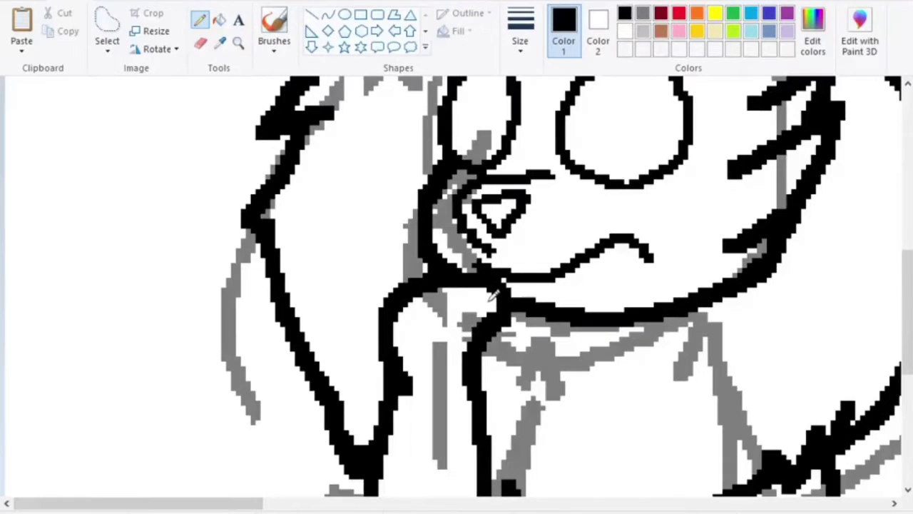
- Set Color 1 to white and Color 2 to orange, and enlarge the canvas to the right and downward
{"action": "scroll", "coordinate": [423, 314], "scroll_direction": "down", "scroll_amount": 5}
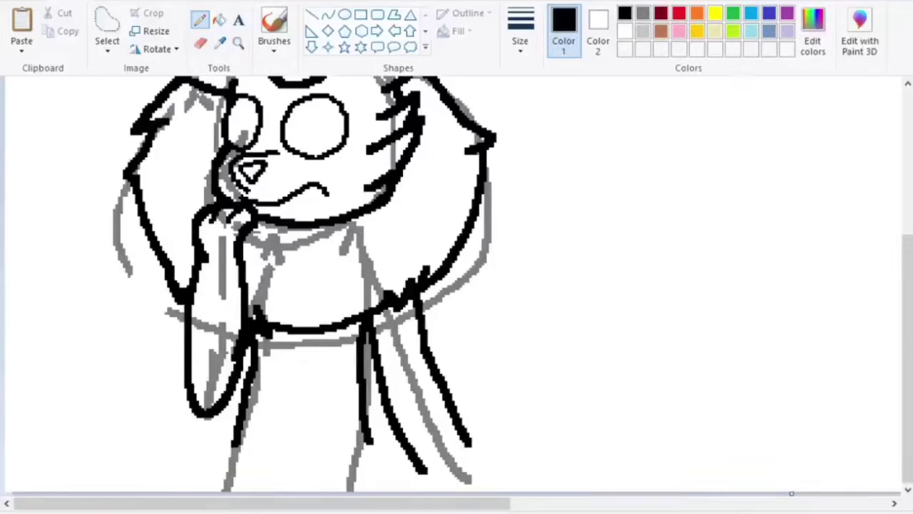
{"action": "scroll", "coordinate": [301, 278], "scroll_direction": "down", "scroll_amount": 5}
{"action": "left_click", "coordinate": [624, 31]}
{"action": "left_click", "coordinate": [599, 34]}
{"action": "left_click", "coordinate": [697, 13]}
{"action": "left_click_drag", "start_coordinate": [268, 191], "coordinate": [562, 384]}
- Paste the colored reference artwork, place it below the character drawing, and reduce the canvas width
{"action": "left_click", "coordinate": [21, 23]}
{"action": "left_click_drag", "start_coordinate": [426, 89], "coordinate": [414, 190]}
{"action": "left_click_drag", "start_coordinate": [263, 254], "coordinate": [226, 255]}
{"action": "left_click", "coordinate": [464, 307]}
{"action": "left_click_drag", "start_coordinate": [564, 385], "coordinate": [461, 379]}
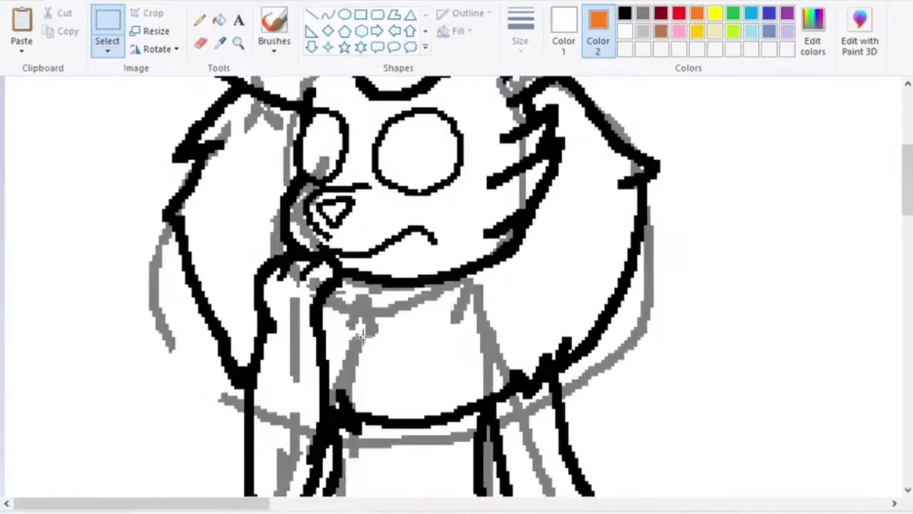
- Set Color 1 to gray and Color 2 to white, and erase the gray sketch lines with the eraser
{"action": "left_click", "coordinate": [642, 13]}
{"action": "left_click", "coordinate": [598, 36]}
{"action": "left_click", "coordinate": [625, 32]}
{"action": "left_click", "coordinate": [200, 43]}
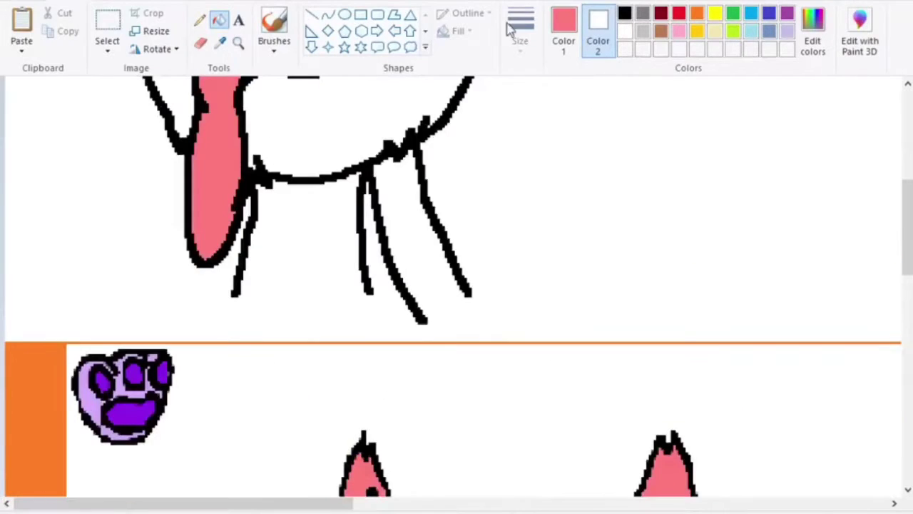
- Draw straight horizontal orange lines across the canvas beneath the character, closing off the torso and arm outlines
{"action": "left_click", "coordinate": [312, 18]}
{"action": "left_click", "coordinate": [564, 30]}
{"action": "left_click", "coordinate": [697, 14]}
{"action": "left_click_drag", "start_coordinate": [16, 318], "coordinate": [909, 318]}
{"action": "left_click_drag", "start_coordinate": [341, 319], "coordinate": [337, 304]}
{"action": "left_click_drag", "start_coordinate": [320, 505], "coordinate": [626, 506]}
{"action": "left_click_drag", "start_coordinate": [170, 301], "coordinate": [794, 300]}
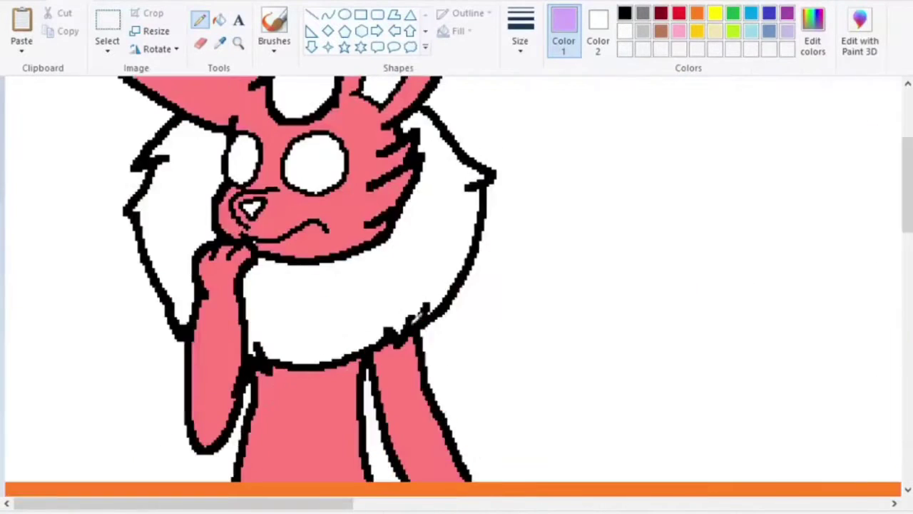
- Draw a lilac line across the wrist of the raised arm and fill the hand with lilac
{"action": "mouse_move", "coordinate": [475, 162]}
{"action": "left_mouse_down"}
{"action": "mouse_move", "coordinate": [537, 161]}
{"action": "mouse_move", "coordinate": [480, 154]}
{"action": "left_mouse_up"}
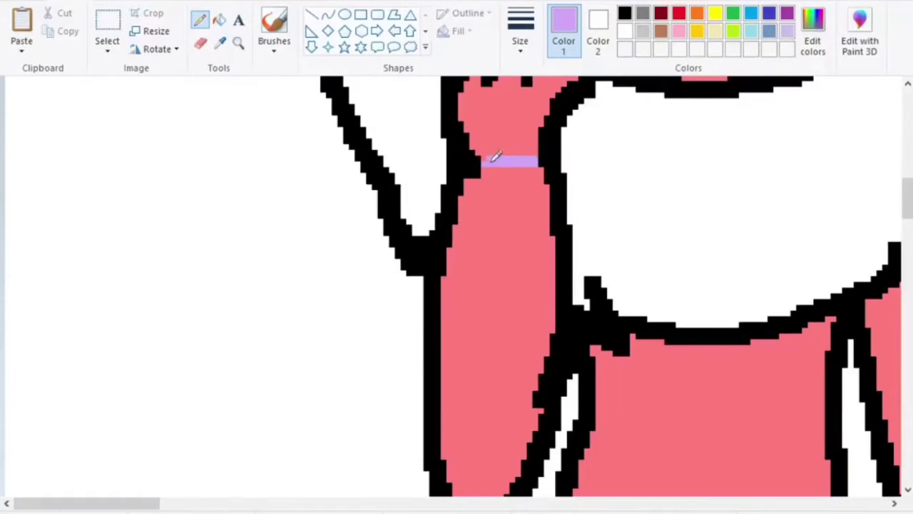
{"action": "scroll", "coordinate": [479, 178], "scroll_direction": "up", "scroll_amount": 1}
{"action": "left_click_drag", "start_coordinate": [125, 504], "coordinate": [200, 504]}
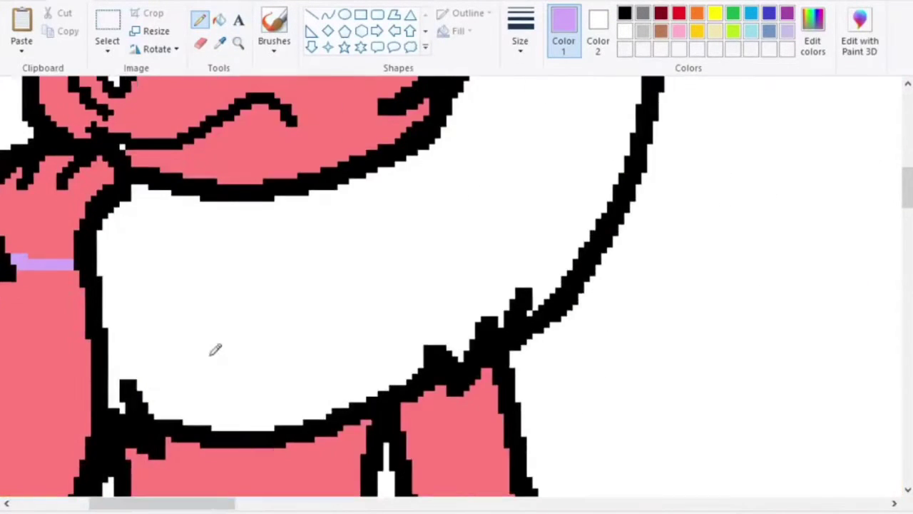
{"action": "scroll", "coordinate": [214, 349], "scroll_direction": "up", "scroll_amount": 1}
{"action": "left_click", "coordinate": [220, 21]}
{"action": "left_click", "coordinate": [60, 314]}
- Outline mint-green patches on the forehead tuft and the light green mane, and fill them with mint
{"action": "left_click", "coordinate": [220, 43]}
{"action": "left_click", "coordinate": [198, 155]}
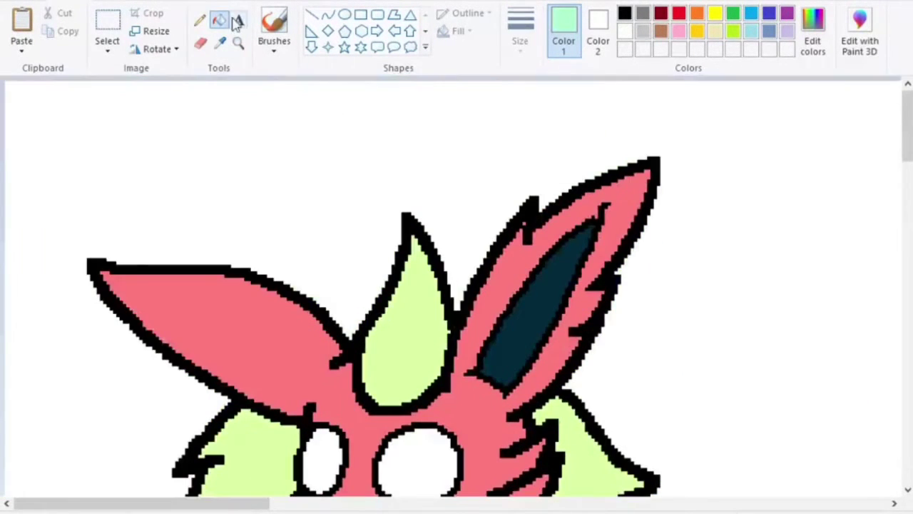
{"action": "left_click_drag", "start_coordinate": [375, 320], "coordinate": [451, 329]}
{"action": "scroll", "coordinate": [234, 336], "scroll_direction": "down", "scroll_amount": 3}
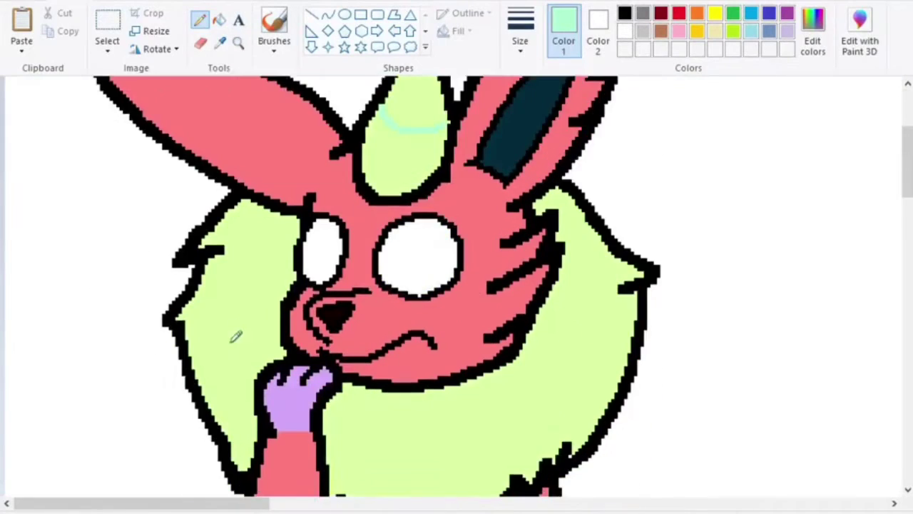
{"action": "left_click_drag", "start_coordinate": [337, 389], "coordinate": [363, 335]}
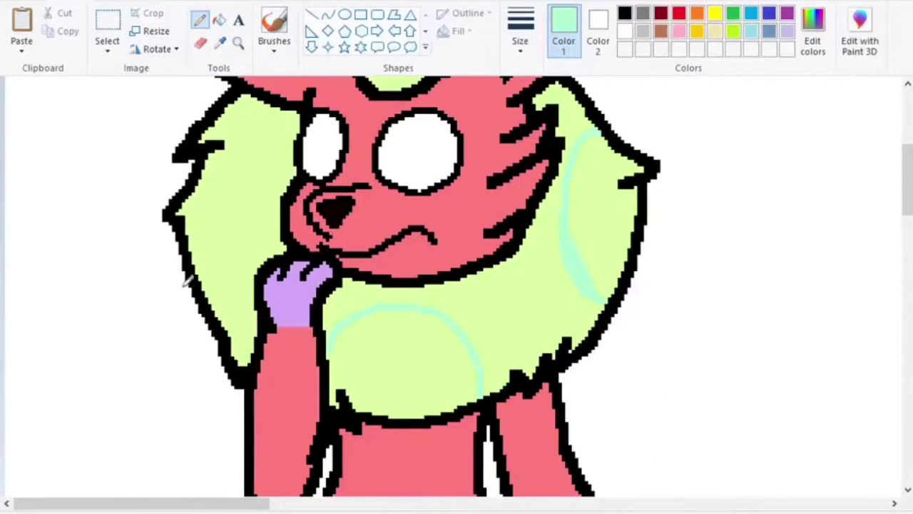
{"action": "left_click", "coordinate": [219, 20]}
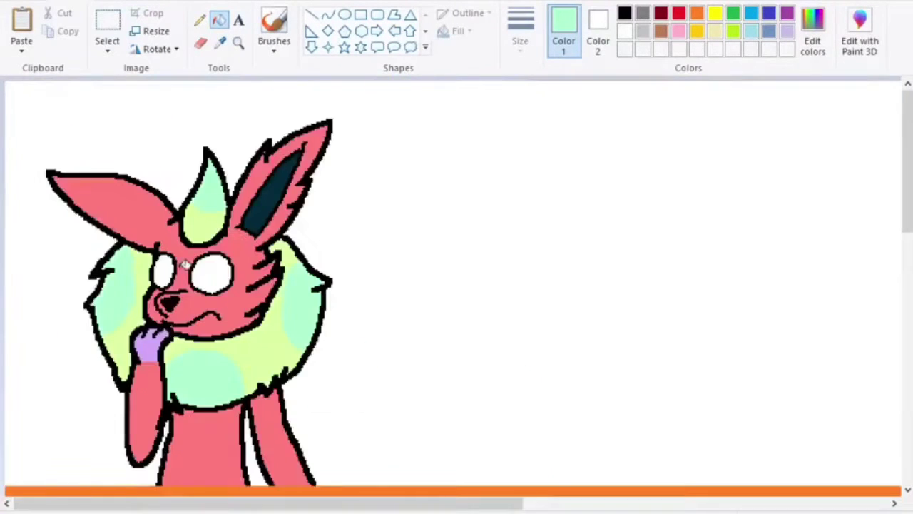
- Select the whole colored character and move it slightly to the left on the canvas
{"action": "scroll", "coordinate": [186, 264], "scroll_direction": "down", "scroll_amount": 3}
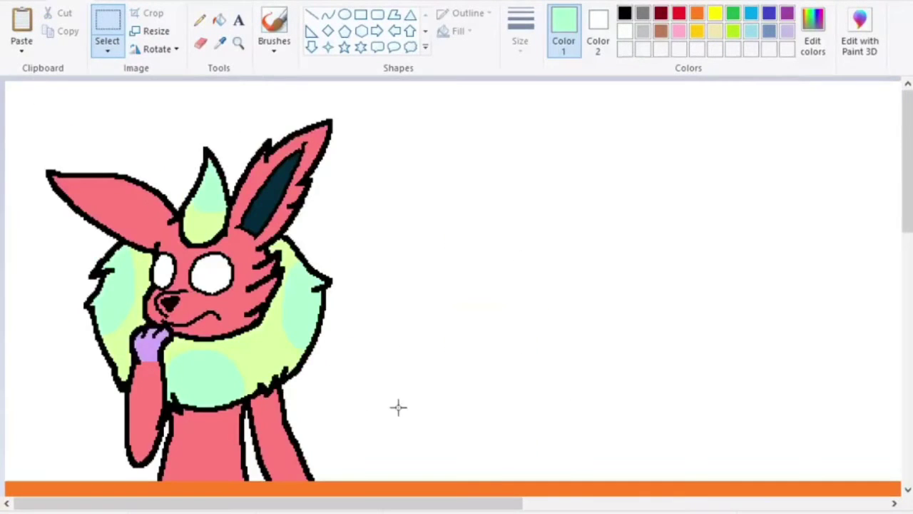
{"action": "left_click_drag", "start_coordinate": [20, 102], "coordinate": [489, 476]}
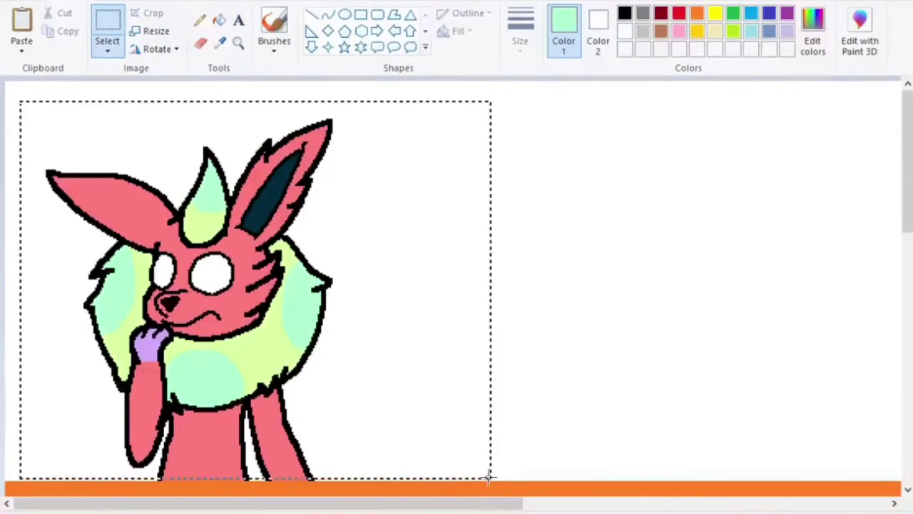
{"action": "left_click", "coordinate": [406, 436]}
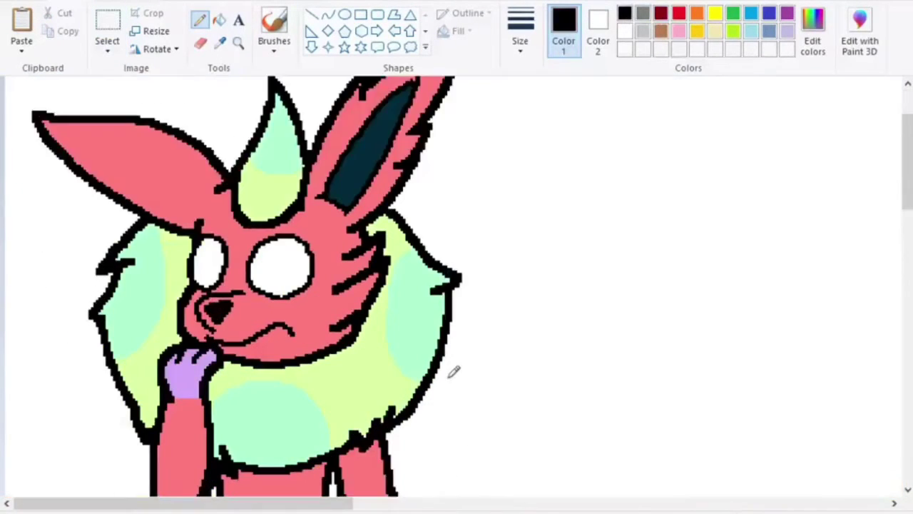
- Draw a thick black outline of a large curved, pointed tail rising from behind the body beside the mane
{"action": "scroll", "coordinate": [454, 335], "scroll_direction": "down", "scroll_amount": 3}
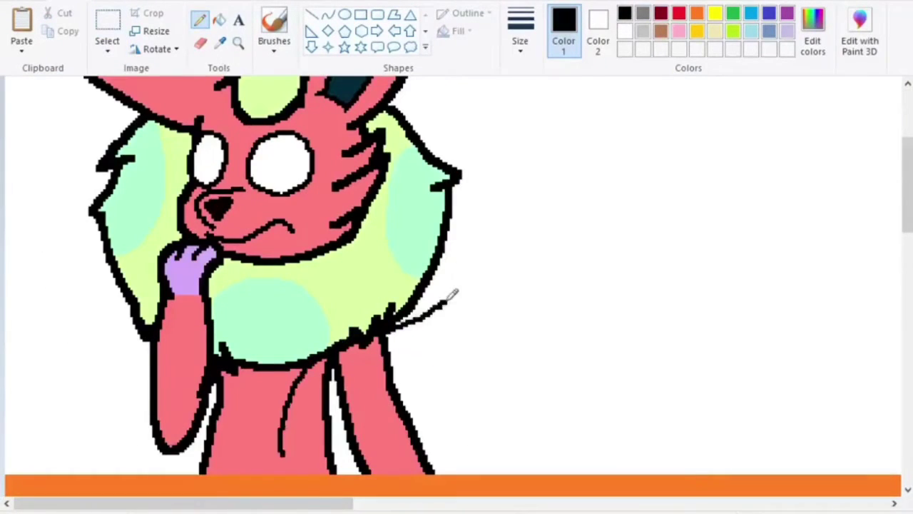
{"action": "left_click", "coordinate": [219, 41]}
{"action": "left_click", "coordinate": [398, 305]}
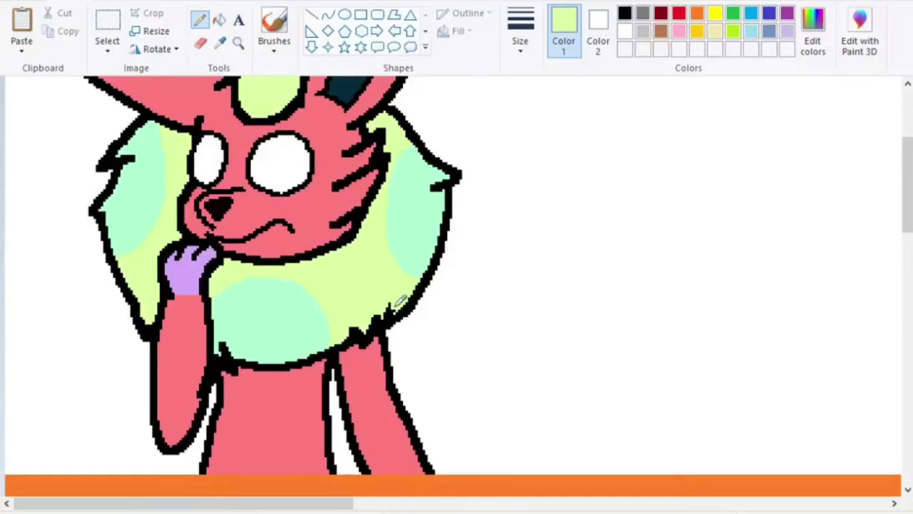
{"action": "left_click", "coordinate": [218, 45]}
{"action": "left_click", "coordinate": [358, 230]}
{"action": "mouse_move", "coordinate": [249, 485]}
{"action": "left_mouse_down"}
{"action": "mouse_move", "coordinate": [261, 346]}
{"action": "mouse_move", "coordinate": [467, 109]}
{"action": "left_mouse_up"}
{"action": "key", "text": "ctrl+z"}
{"action": "mouse_move", "coordinate": [278, 485]}
{"action": "left_mouse_down"}
{"action": "mouse_move", "coordinate": [476, 268]}
{"action": "mouse_move", "coordinate": [381, 328]}
{"action": "mouse_move", "coordinate": [478, 126]}
{"action": "mouse_move", "coordinate": [504, 483]}
{"action": "left_mouse_up"}
{"action": "key", "text": "ctrl+z"}
{"action": "scroll", "coordinate": [492, 399], "scroll_direction": "up", "scroll_amount": 1}
{"action": "scroll", "coordinate": [492, 399], "scroll_direction": "down", "scroll_amount": 3}
- Sample the pink body color and cover the black tail lines that cross the torso and arm
{"action": "left_click", "coordinate": [219, 43]}
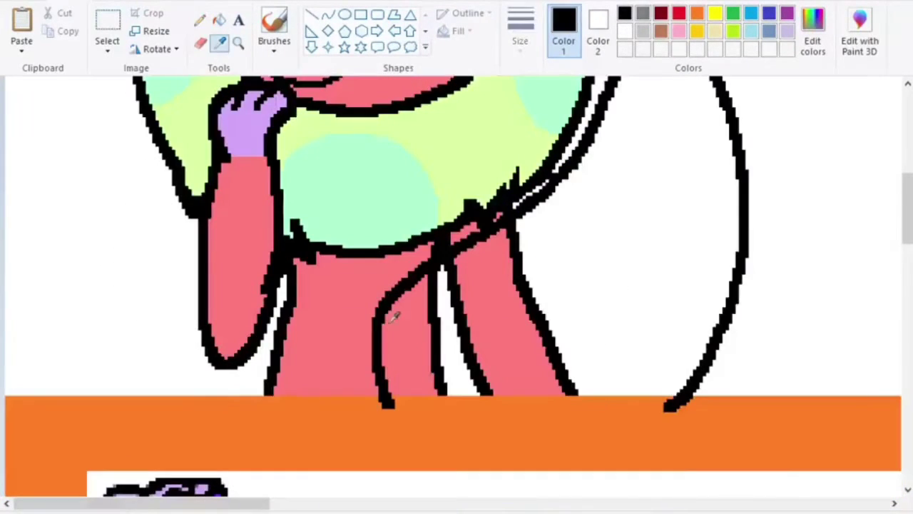
{"action": "left_click", "coordinate": [391, 316]}
{"action": "left_click_drag", "start_coordinate": [421, 269], "coordinate": [460, 235]}
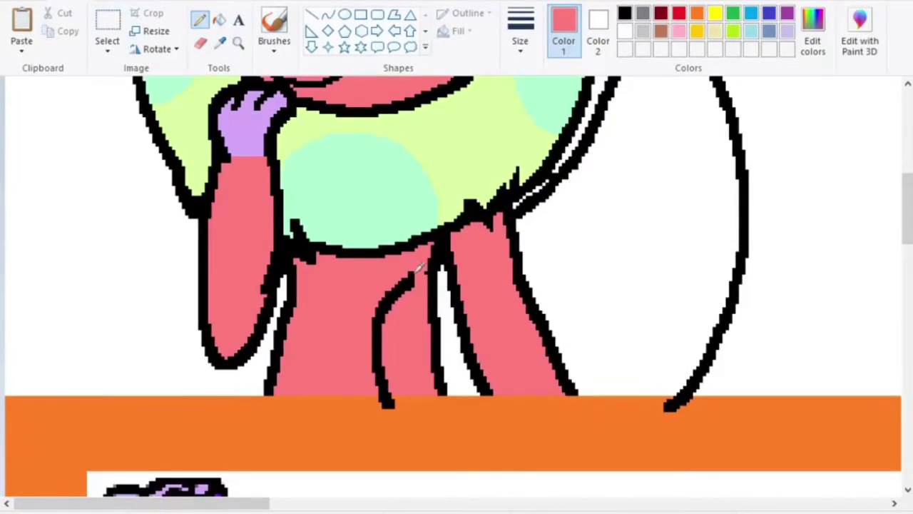
{"action": "left_click", "coordinate": [220, 20]}
{"action": "left_click", "coordinate": [379, 314]}
- Sample the mane's light green and fill the tail and the gap between torso and arm with it
{"action": "left_click", "coordinate": [220, 43]}
{"action": "left_click", "coordinate": [467, 175]}
{"action": "left_click", "coordinate": [634, 291]}
{"action": "left_click", "coordinate": [447, 429]}
- Sample the mane's mint color and add a mint-filled patch to the upper tail
{"action": "left_click", "coordinate": [220, 44]}
{"action": "left_click", "coordinate": [414, 196]}
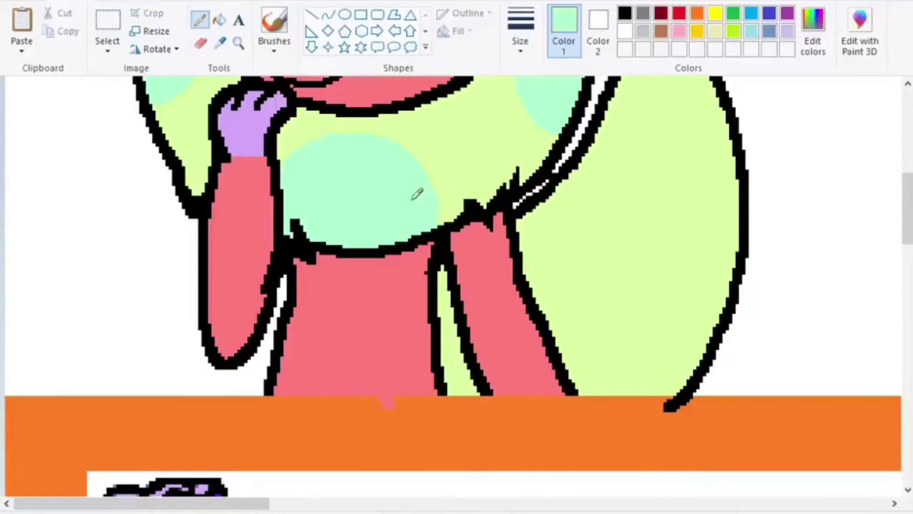
{"action": "scroll", "coordinate": [596, 262], "scroll_direction": "up", "scroll_amount": 2}
{"action": "left_click", "coordinate": [220, 20]}
{"action": "scroll", "coordinate": [543, 212], "scroll_direction": "down", "scroll_amount": 1}
{"action": "left_click", "coordinate": [542, 212]}
{"action": "scroll", "coordinate": [592, 401], "scroll_direction": "up", "scroll_amount": 2}
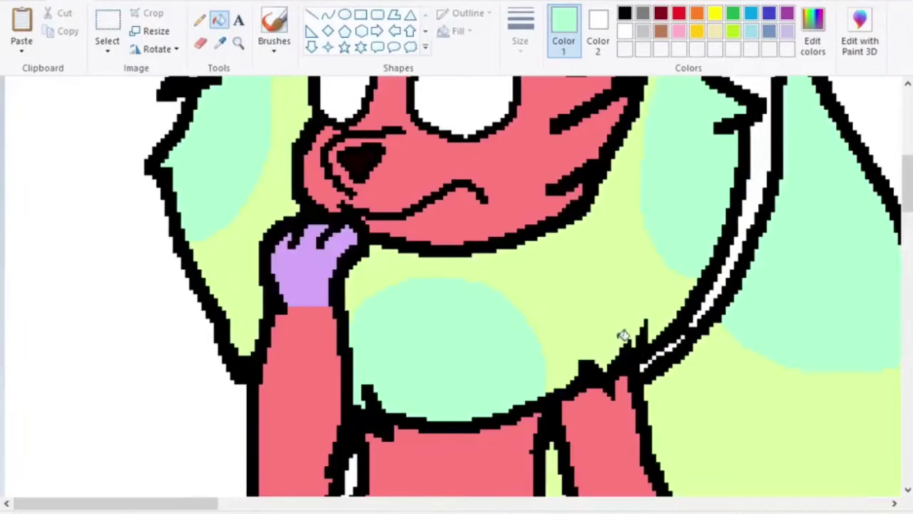
- Outline mint patches on the lower tail and next to the lowered arm, and fill them with mint
{"action": "left_click", "coordinate": [201, 20]}
{"action": "scroll", "coordinate": [632, 352], "scroll_direction": "down", "scroll_amount": 3}
{"action": "scroll", "coordinate": [729, 295], "scroll_direction": "up", "scroll_amount": 1}
{"action": "left_click_drag", "start_coordinate": [728, 295], "coordinate": [631, 326]}
{"action": "left_click_drag", "start_coordinate": [525, 222], "coordinate": [438, 285]}
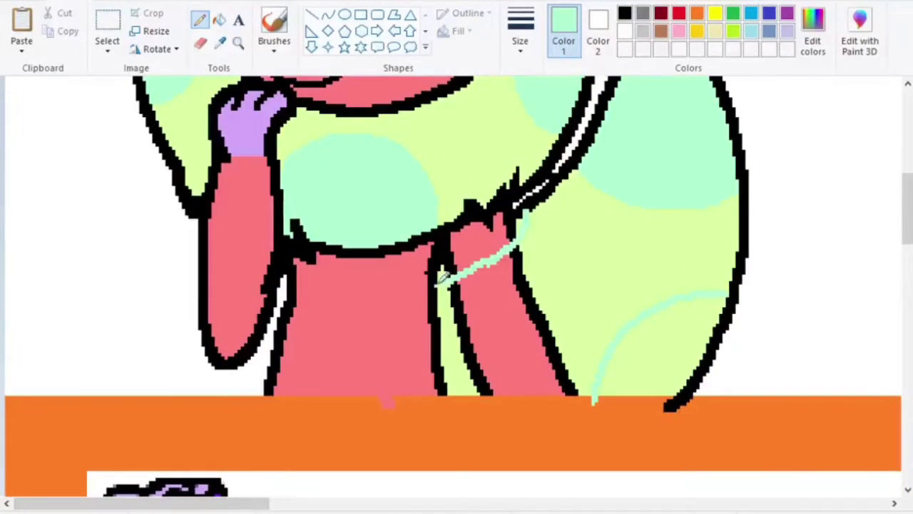
{"action": "key", "text": "ctrl+z"}
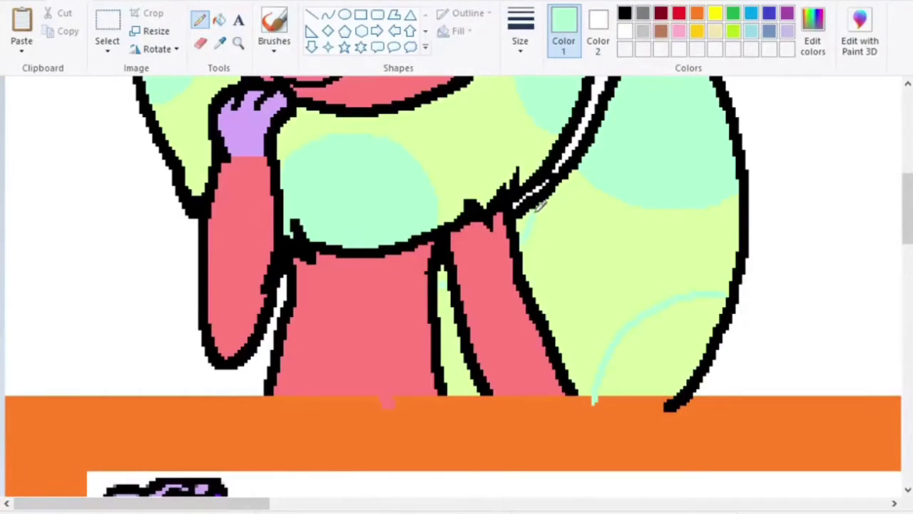
{"action": "left_click", "coordinate": [220, 19]}
{"action": "left_click", "coordinate": [443, 275]}
{"action": "left_click", "coordinate": [521, 225]}
{"action": "left_click", "coordinate": [629, 361]}
- Set Color 1 to black and draw small fur tufts along the tail's outer edge
{"action": "scroll", "coordinate": [637, 245], "scroll_direction": "down", "scroll_amount": 1}
{"action": "scroll", "coordinate": [638, 244], "scroll_direction": "up", "scroll_amount": 2}
{"action": "left_click", "coordinate": [641, 14]}
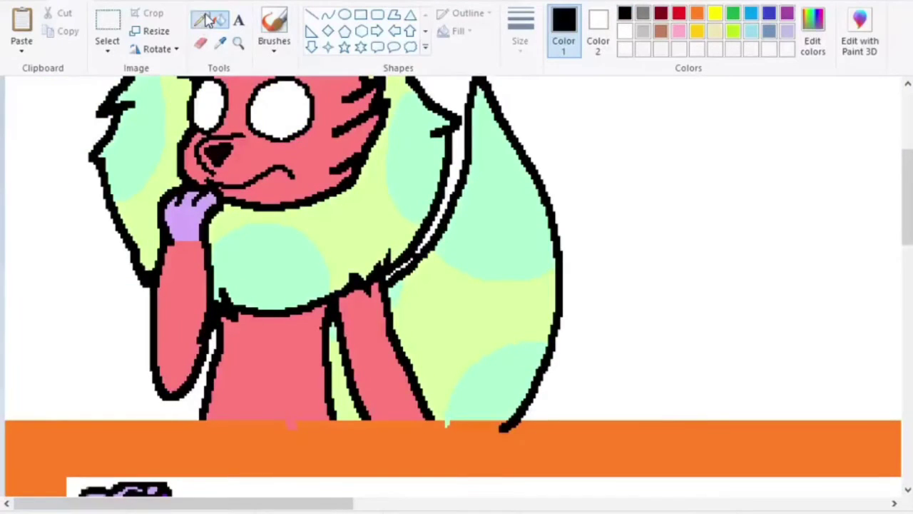
{"action": "scroll", "coordinate": [564, 325], "scroll_direction": "up", "scroll_amount": 1}
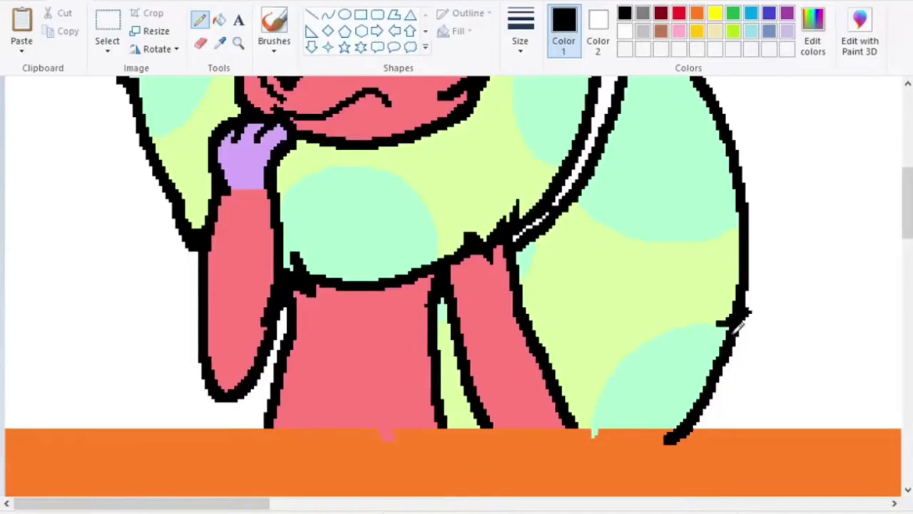
{"action": "scroll", "coordinate": [734, 333], "scroll_direction": "up", "scroll_amount": 2}
{"action": "left_click_drag", "start_coordinate": [709, 239], "coordinate": [713, 201]}
{"action": "scroll", "coordinate": [644, 172], "scroll_direction": "down", "scroll_amount": 3}
{"action": "scroll", "coordinate": [357, 169], "scroll_direction": "up", "scroll_amount": 2}
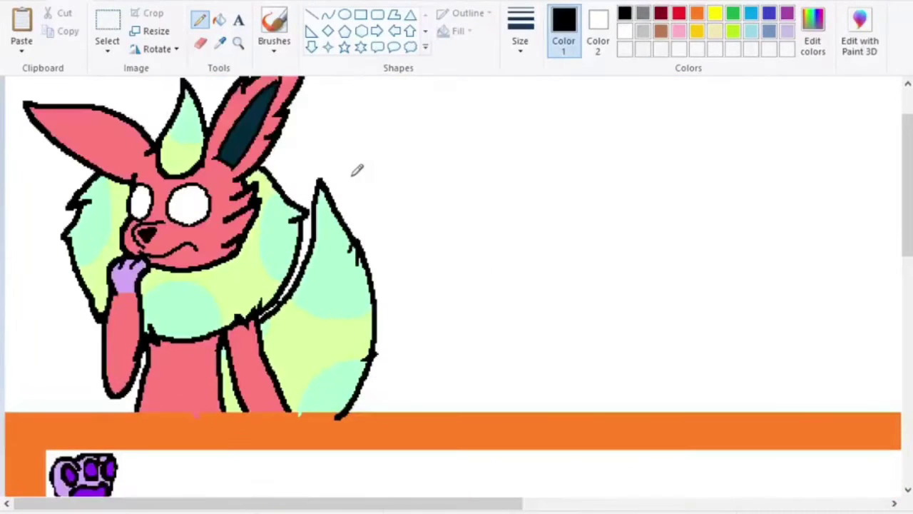
{"action": "scroll", "coordinate": [193, 202], "scroll_direction": "up", "scroll_amount": 1}
{"action": "left_click_drag", "start_coordinate": [462, 504], "coordinate": [545, 504]}
{"action": "mouse_move", "coordinate": [512, 216]}
{"action": "left_mouse_down"}
{"action": "mouse_move", "coordinate": [454, 207]}
{"action": "mouse_move", "coordinate": [393, 242]}
{"action": "mouse_move", "coordinate": [433, 325]}
{"action": "left_mouse_up"}
{"action": "key", "text": "ctrl+z"}
{"action": "key", "text": "ctrl+z"}
- Draw a gray circle sized to the character's head and move it to the empty area beside the character
{"action": "left_click", "coordinate": [346, 14]}
{"action": "left_click", "coordinate": [520, 42]}
{"action": "left_click_drag", "start_coordinate": [428, 505], "coordinate": [343, 505]}
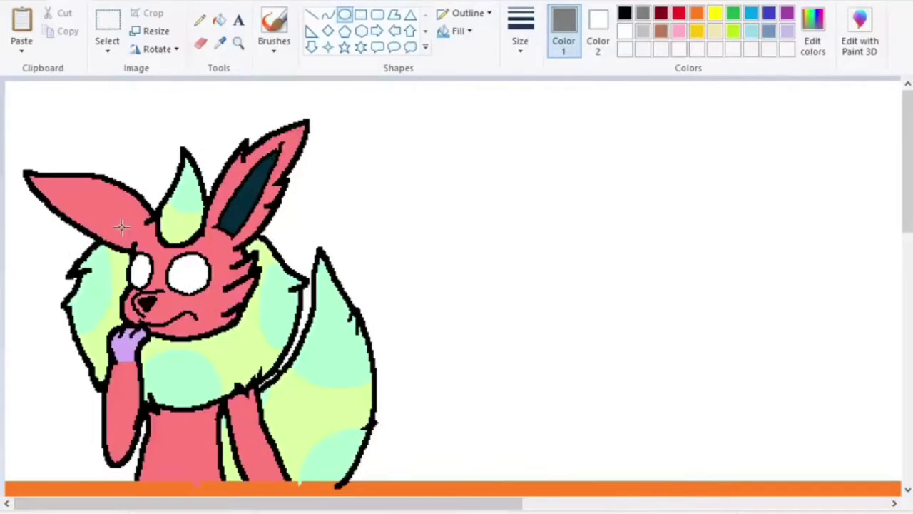
{"action": "left_click_drag", "start_coordinate": [119, 218], "coordinate": [250, 353]}
{"action": "left_click_drag", "start_coordinate": [207, 297], "coordinate": [630, 296]}
- Sketch two long, pointed gray ears extending sideways from the new head circle
{"action": "left_click", "coordinate": [200, 20]}
{"action": "mouse_move", "coordinate": [581, 226]}
{"action": "left_mouse_down"}
{"action": "mouse_move", "coordinate": [435, 227]}
{"action": "mouse_move", "coordinate": [555, 270]}
{"action": "left_mouse_up"}
{"action": "key", "text": "ctrl+z"}
{"action": "mouse_move", "coordinate": [581, 224]}
{"action": "left_mouse_down"}
{"action": "mouse_move", "coordinate": [443, 210]}
{"action": "mouse_move", "coordinate": [561, 269]}
{"action": "left_mouse_up"}
{"action": "mouse_move", "coordinate": [616, 229]}
{"action": "left_mouse_down"}
{"action": "mouse_move", "coordinate": [782, 243]}
{"action": "mouse_move", "coordinate": [634, 266]}
{"action": "left_mouse_up"}
{"action": "scroll", "coordinate": [621, 304], "scroll_direction": "down", "scroll_amount": 3}
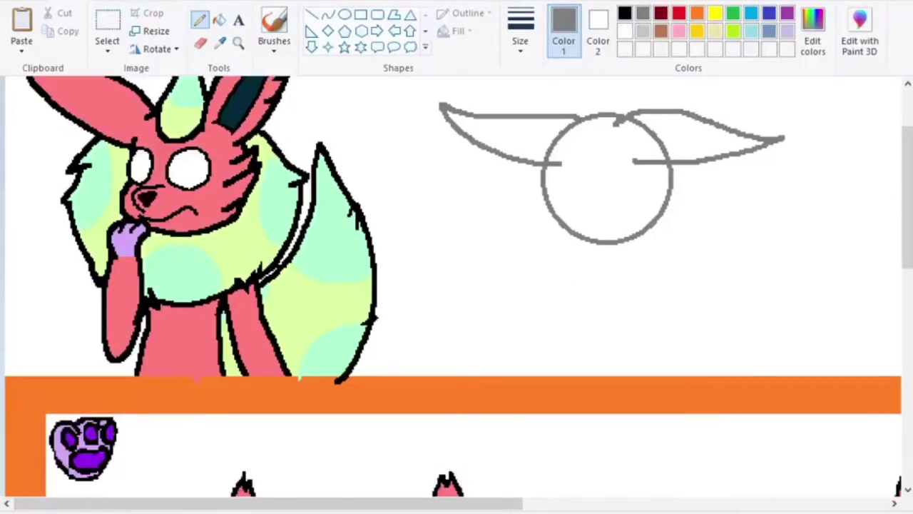
- Draw a larger gray circle for the mane and place it around the head circle
{"action": "left_click", "coordinate": [344, 14]}
{"action": "scroll", "coordinate": [61, 408], "scroll_direction": "up", "scroll_amount": 3}
{"action": "left_click_drag", "start_coordinate": [61, 408], "coordinate": [301, 202]}
{"action": "left_click_drag", "start_coordinate": [249, 290], "coordinate": [682, 288]}
- Select the gray head sketch and move it slightly downward
{"action": "left_click", "coordinate": [107, 29]}
{"action": "left_click_drag", "start_coordinate": [421, 184], "coordinate": [822, 481]}
{"action": "left_click_drag", "start_coordinate": [761, 342], "coordinate": [758, 350]}
- Sketch two curved gray torso lines from beneath the head circle down to the orange border
{"action": "scroll", "coordinate": [758, 350], "scroll_direction": "up", "scroll_amount": 1}
{"action": "scroll", "coordinate": [758, 350], "scroll_direction": "down", "scroll_amount": 3}
{"action": "left_click_drag", "start_coordinate": [330, 508], "coordinate": [435, 508]}
{"action": "left_click", "coordinate": [199, 20]}
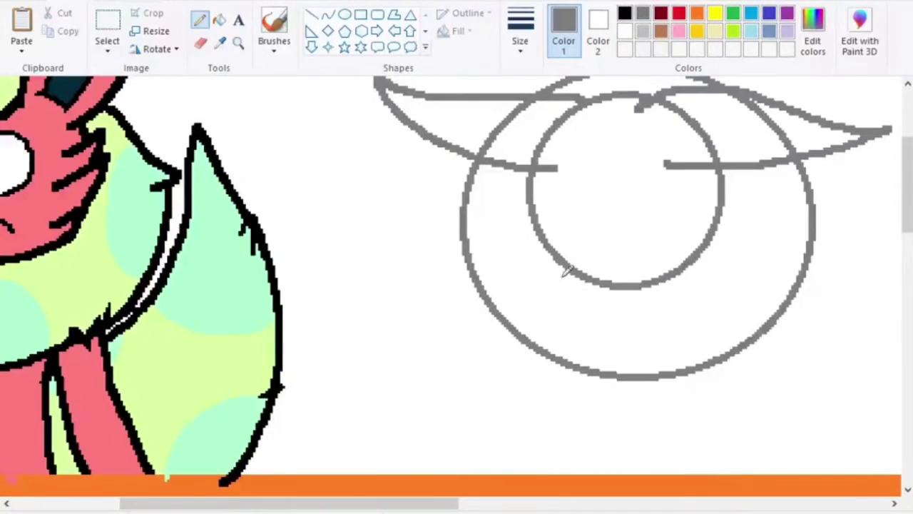
{"action": "left_click_drag", "start_coordinate": [571, 323], "coordinate": [573, 343]}
{"action": "key", "text": "ctrl+z"}
{"action": "mouse_move", "coordinate": [593, 284]}
{"action": "left_mouse_down"}
{"action": "mouse_move", "coordinate": [614, 303]}
{"action": "mouse_move", "coordinate": [565, 335]}
{"action": "left_mouse_up"}
{"action": "key", "text": "ctrl+z"}
{"action": "mouse_move", "coordinate": [605, 286]}
{"action": "left_mouse_down"}
{"action": "mouse_move", "coordinate": [597, 328]}
{"action": "mouse_move", "coordinate": [644, 485]}
{"action": "left_mouse_up"}
{"action": "left_click_drag", "start_coordinate": [677, 275], "coordinate": [760, 475]}
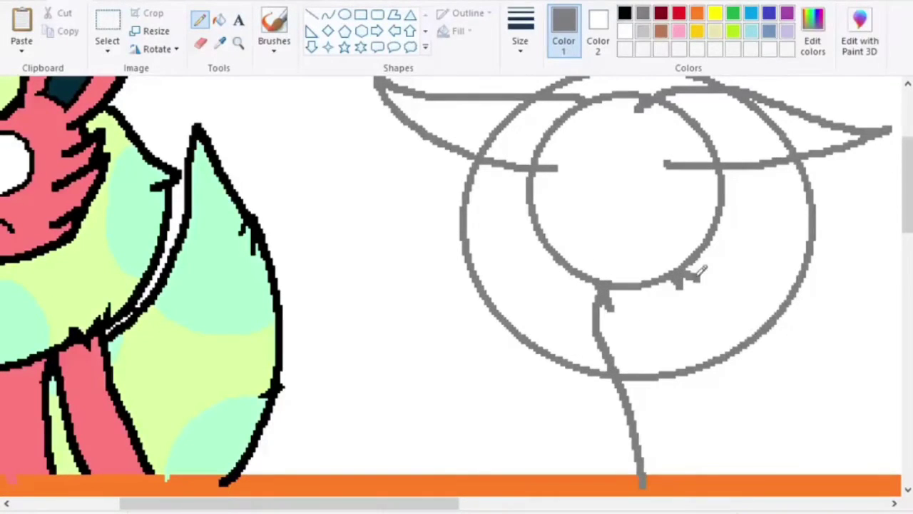
- Sketch gray shoulder and arm lines on both sides of the torso
{"action": "left_click_drag", "start_coordinate": [611, 314], "coordinate": [485, 290]}
{"action": "key", "text": "ctrl+z"}
{"action": "left_click_drag", "start_coordinate": [585, 321], "coordinate": [486, 441]}
{"action": "left_click_drag", "start_coordinate": [716, 300], "coordinate": [884, 402]}
- Select the whole gray sketch and move it left, closer to the colored character
{"action": "scroll", "coordinate": [553, 307], "scroll_direction": "down", "scroll_amount": 1}
{"action": "scroll", "coordinate": [553, 308], "scroll_direction": "up", "scroll_amount": 3}
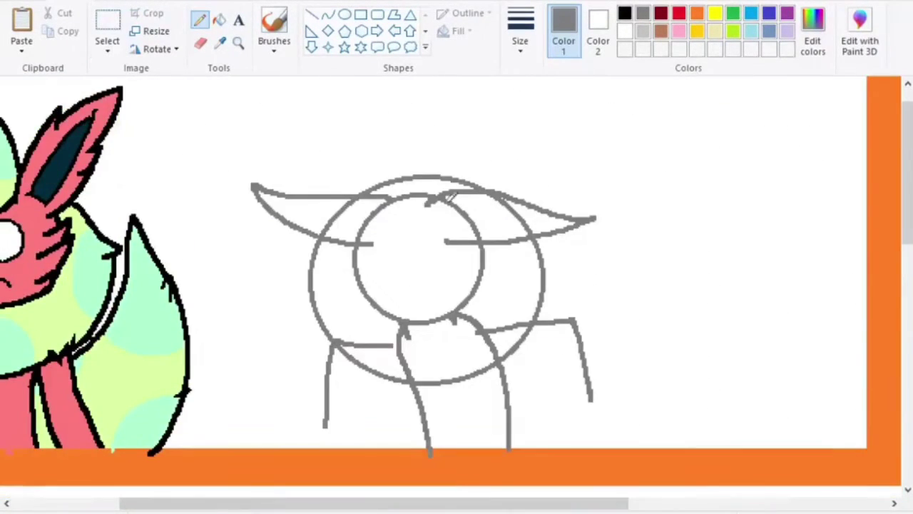
{"action": "left_click", "coordinate": [107, 23]}
{"action": "left_click_drag", "start_coordinate": [225, 96], "coordinate": [689, 449]}
{"action": "left_click_drag", "start_coordinate": [585, 322], "coordinate": [551, 321]}
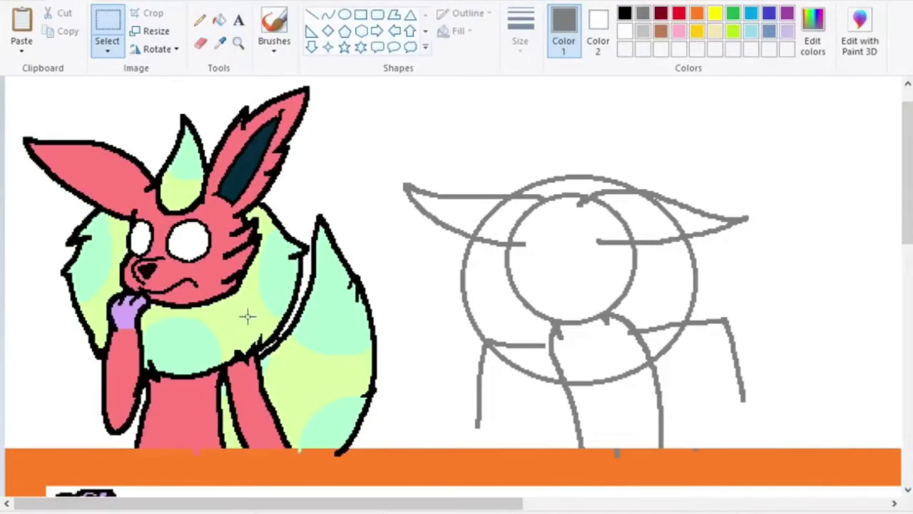
- Add a small black fur tuft to the colored character's drooping ear and touch up its inside with pink
{"action": "left_click", "coordinate": [199, 20]}
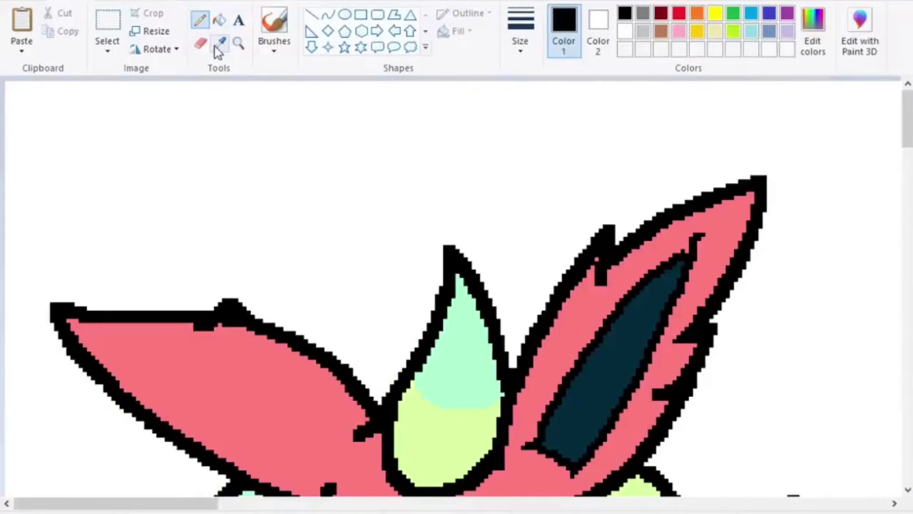
{"action": "left_click", "coordinate": [219, 47]}
{"action": "left_click", "coordinate": [220, 342]}
{"action": "left_click_drag", "start_coordinate": [217, 330], "coordinate": [237, 321]}
- Draw a small black-outlined tuft beside the colored character's forehead tuft and fill it with mint
{"action": "scroll", "coordinate": [292, 299], "scroll_direction": "down", "scroll_amount": 3}
{"action": "left_click", "coordinate": [624, 14]}
{"action": "left_click_drag", "start_coordinate": [247, 273], "coordinate": [396, 158]}
{"action": "key", "text": "ctrl+z"}
{"action": "mouse_move", "coordinate": [359, 169]}
{"action": "left_mouse_down"}
{"action": "mouse_move", "coordinate": [380, 137]}
{"action": "mouse_move", "coordinate": [405, 163]}
{"action": "left_mouse_up"}
{"action": "left_click", "coordinate": [219, 21]}
{"action": "left_click", "coordinate": [220, 45]}
{"action": "left_click", "coordinate": [436, 163]}
{"action": "left_click", "coordinate": [381, 175]}
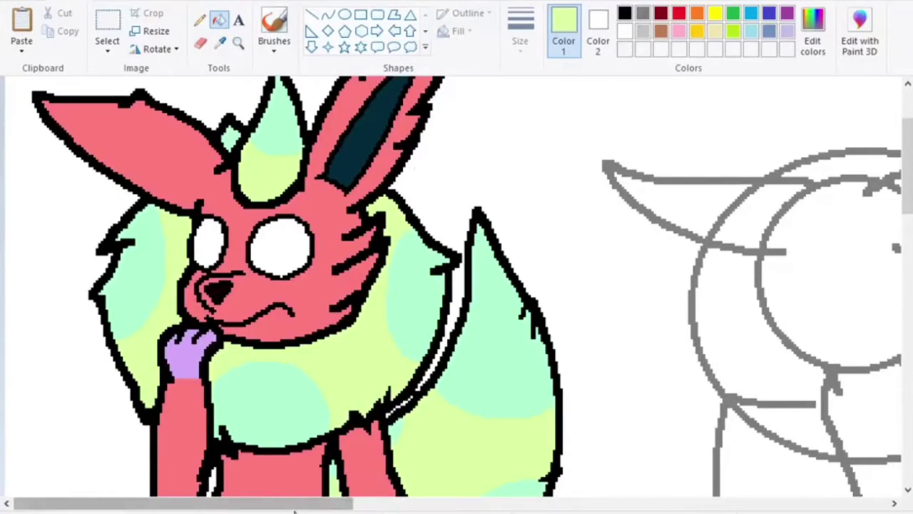
- Ink the side of the sketched face and its rounded jaw in black with the pencil
{"action": "left_click_drag", "start_coordinate": [296, 505], "coordinate": [450, 505]}
{"action": "left_click", "coordinate": [625, 14]}
{"action": "left_click", "coordinate": [200, 20]}
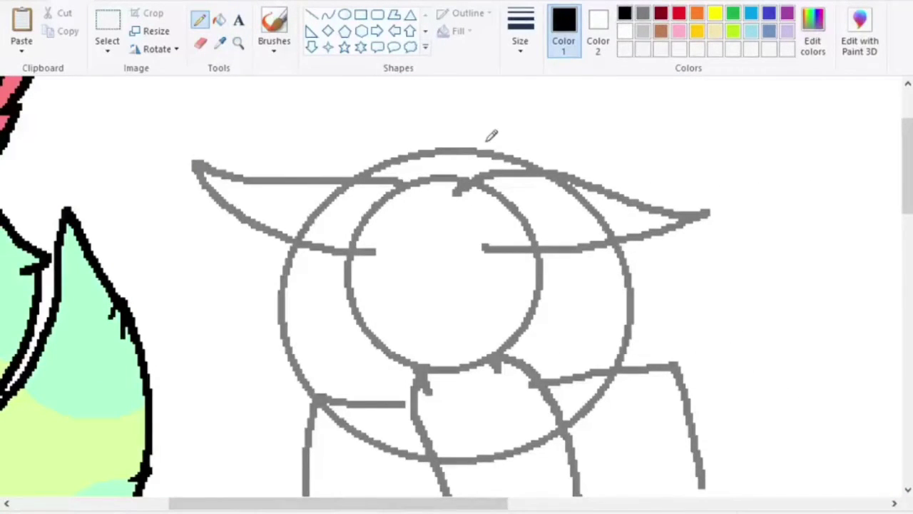
{"action": "mouse_move", "coordinate": [458, 503]}
{"action": "left_mouse_down"}
{"action": "mouse_move", "coordinate": [310, 504]}
{"action": "mouse_move", "coordinate": [361, 503]}
{"action": "left_mouse_up"}
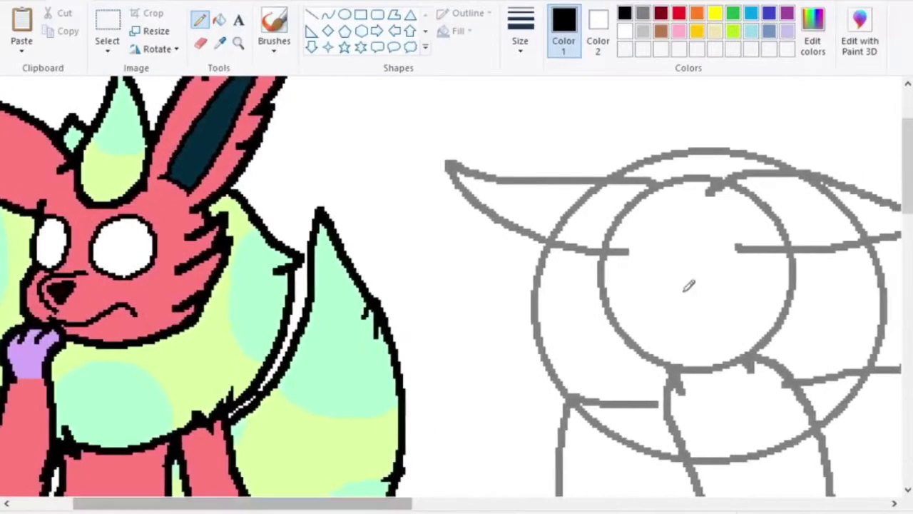
{"action": "left_click_drag", "start_coordinate": [623, 239], "coordinate": [618, 285]}
{"action": "key", "text": "ctrl+z"}
{"action": "left_click_drag", "start_coordinate": [629, 242], "coordinate": [622, 272]}
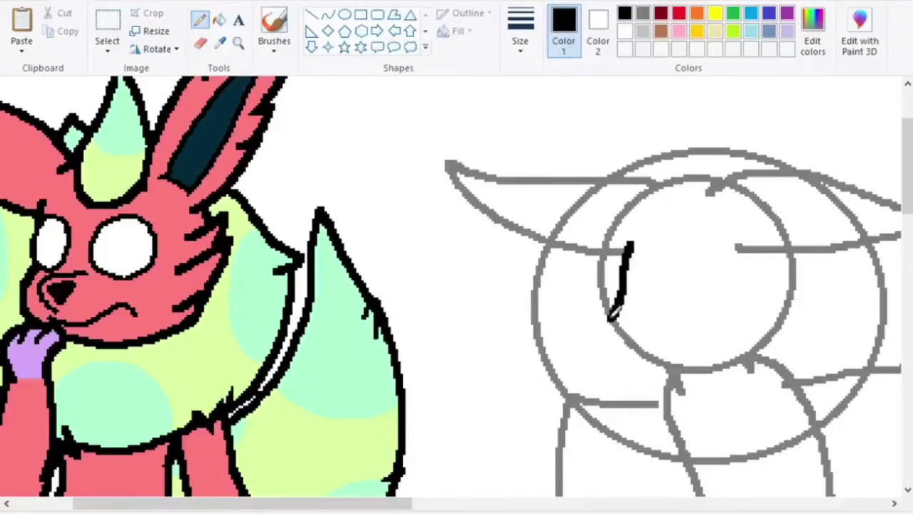
{"action": "left_click_drag", "start_coordinate": [671, 365], "coordinate": [748, 352]}
{"action": "scroll", "coordinate": [711, 370], "scroll_direction": "up", "scroll_amount": 2}
{"action": "left_click_drag", "start_coordinate": [214, 504], "coordinate": [403, 503]}
{"action": "scroll", "coordinate": [282, 328], "scroll_direction": "down", "scroll_amount": 3}
{"action": "key", "text": "ctrl+z"}
{"action": "mouse_move", "coordinate": [208, 320]}
{"action": "left_mouse_down"}
{"action": "mouse_move", "coordinate": [367, 356]}
{"action": "mouse_move", "coordinate": [446, 317]}
{"action": "left_mouse_up"}
- Ink the opposite side of the sketched face with black cheek fur spikes
{"action": "left_click_drag", "start_coordinate": [435, 504], "coordinate": [399, 504]}
{"action": "left_click_drag", "start_coordinate": [563, 313], "coordinate": [607, 317]}
{"action": "mouse_move", "coordinate": [583, 252]}
{"action": "left_mouse_down"}
{"action": "mouse_move", "coordinate": [662, 223]}
{"action": "mouse_move", "coordinate": [622, 291]}
{"action": "left_mouse_up"}
{"action": "mouse_move", "coordinate": [397, 506]}
{"action": "left_mouse_down"}
{"action": "mouse_move", "coordinate": [291, 508]}
{"action": "mouse_move", "coordinate": [468, 507]}
{"action": "left_mouse_up"}
{"action": "scroll", "coordinate": [278, 302], "scroll_direction": "up", "scroll_amount": 1}
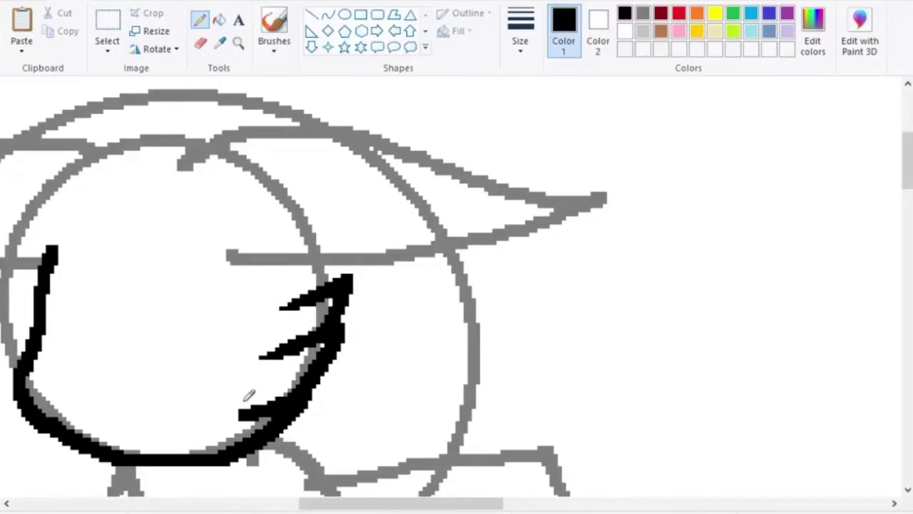
- Ink the sketch's right ear in black, with jagged fur tufts along its upper edge
{"action": "mouse_move", "coordinate": [469, 501]}
{"action": "left_mouse_down"}
{"action": "mouse_move", "coordinate": [477, 502]}
{"action": "mouse_move", "coordinate": [433, 501]}
{"action": "left_mouse_up"}
{"action": "mouse_move", "coordinate": [422, 254]}
{"action": "left_mouse_down"}
{"action": "mouse_move", "coordinate": [555, 269]}
{"action": "mouse_move", "coordinate": [744, 220]}
{"action": "left_mouse_up"}
{"action": "mouse_move", "coordinate": [367, 161]}
{"action": "left_mouse_down"}
{"action": "mouse_move", "coordinate": [403, 146]}
{"action": "mouse_move", "coordinate": [560, 165]}
{"action": "mouse_move", "coordinate": [744, 214]}
{"action": "left_mouse_up"}
{"action": "mouse_move", "coordinate": [618, 264]}
{"action": "left_mouse_down"}
{"action": "mouse_move", "coordinate": [586, 266]}
{"action": "mouse_move", "coordinate": [601, 268]}
{"action": "left_mouse_up"}
- Ink the sketch's left ear in black, with a small fur tuft on its upper edge
{"action": "left_click_drag", "start_coordinate": [426, 503], "coordinate": [388, 504]}
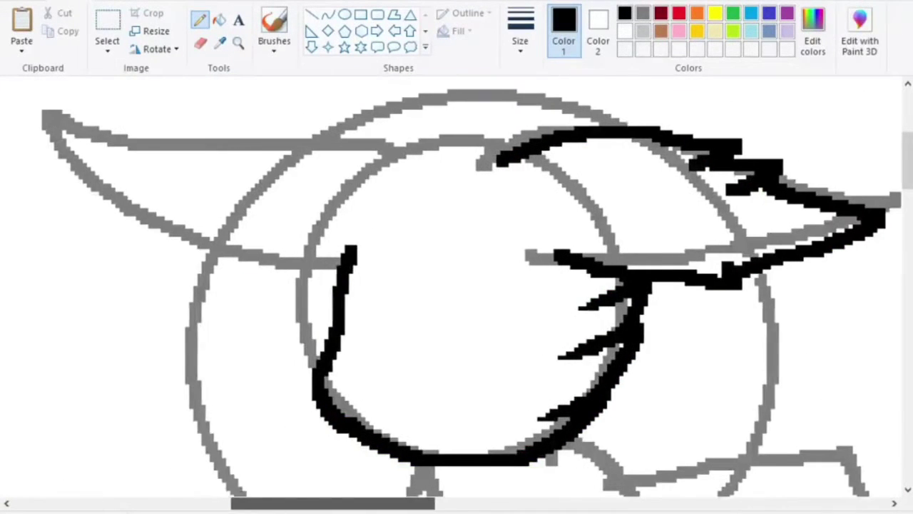
{"action": "left_click_drag", "start_coordinate": [360, 249], "coordinate": [141, 214]}
{"action": "key", "text": "ctrl+z"}
{"action": "mouse_move", "coordinate": [350, 265]}
{"action": "left_mouse_down"}
{"action": "mouse_move", "coordinate": [100, 164]}
{"action": "mouse_move", "coordinate": [178, 153]}
{"action": "mouse_move", "coordinate": [381, 158]}
{"action": "left_mouse_up"}
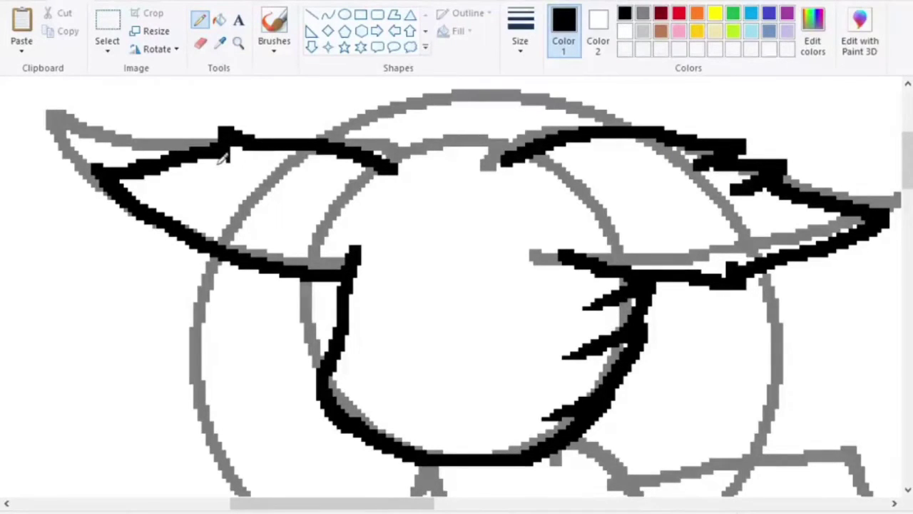
- Ink a pointed, teardrop-shaped black forehead tuft between the two ears
{"action": "scroll", "coordinate": [508, 262], "scroll_direction": "up", "scroll_amount": 3}
{"action": "mouse_move", "coordinate": [525, 259]}
{"action": "left_mouse_down"}
{"action": "mouse_move", "coordinate": [428, 204]}
{"action": "mouse_move", "coordinate": [519, 251]}
{"action": "left_mouse_up"}
{"action": "scroll", "coordinate": [393, 216], "scroll_direction": "down", "scroll_amount": 3}
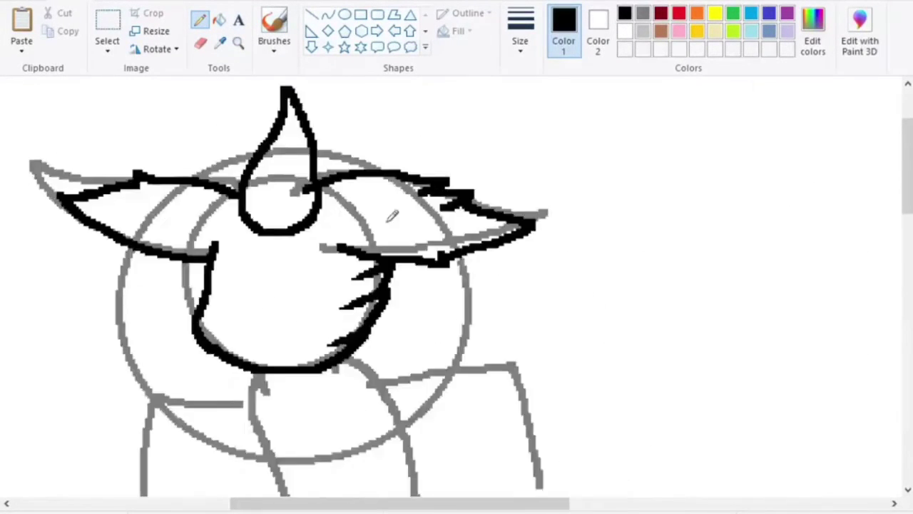
- Undo the forehead tuft's last stroke and redraw its upper outline in black
{"action": "scroll", "coordinate": [393, 216], "scroll_direction": "up", "scroll_amount": 3}
{"action": "mouse_move", "coordinate": [543, 503]}
{"action": "left_mouse_down"}
{"action": "mouse_move", "coordinate": [431, 487]}
{"action": "mouse_move", "coordinate": [371, 492]}
{"action": "left_mouse_up"}
{"action": "scroll", "coordinate": [575, 355], "scroll_direction": "up", "scroll_amount": 1}
{"action": "key", "text": "ctrl+z"}
{"action": "mouse_move", "coordinate": [767, 304]}
{"action": "left_mouse_down"}
{"action": "mouse_move", "coordinate": [759, 333]}
{"action": "mouse_move", "coordinate": [709, 324]}
{"action": "mouse_move", "coordinate": [735, 232]}
{"action": "left_mouse_up"}
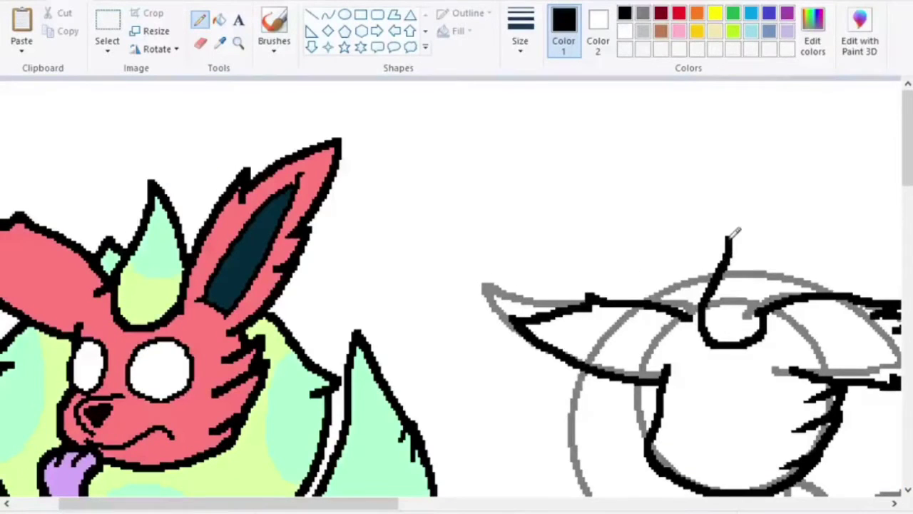
- Ink the round mane outline around the second pose's head in black, with jagged fur spikes at the sides and along the lower edge
{"action": "scroll", "coordinate": [722, 362], "scroll_direction": "up", "scroll_amount": 3}
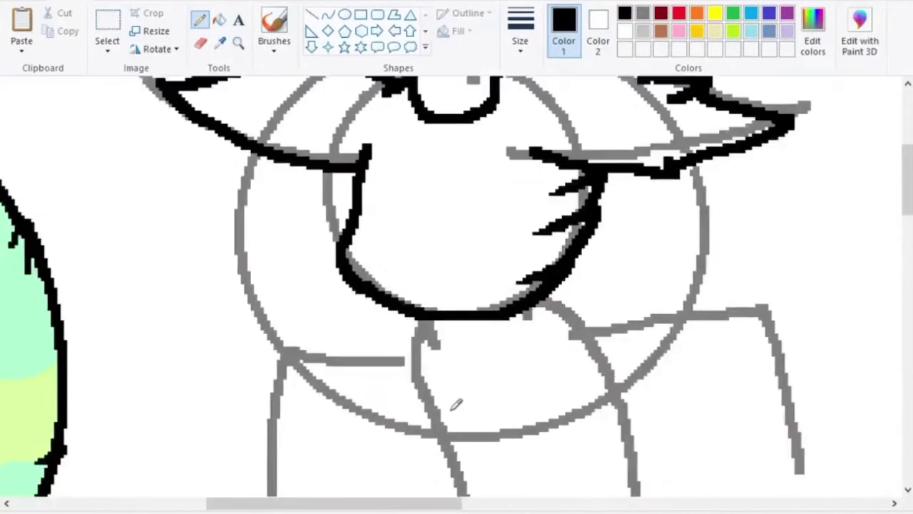
{"action": "mouse_move", "coordinate": [303, 134]}
{"action": "left_mouse_down"}
{"action": "mouse_move", "coordinate": [309, 245]}
{"action": "mouse_move", "coordinate": [326, 307]}
{"action": "mouse_move", "coordinate": [528, 457]}
{"action": "left_mouse_up"}
{"action": "mouse_move", "coordinate": [508, 424]}
{"action": "left_mouse_down"}
{"action": "mouse_move", "coordinate": [557, 435]}
{"action": "mouse_move", "coordinate": [775, 387]}
{"action": "left_mouse_up"}
{"action": "left_click_drag", "start_coordinate": [363, 504], "coordinate": [453, 508]}
{"action": "mouse_move", "coordinate": [463, 105]}
{"action": "left_mouse_down"}
{"action": "mouse_move", "coordinate": [474, 117]}
{"action": "mouse_move", "coordinate": [476, 311]}
{"action": "mouse_move", "coordinate": [370, 404]}
{"action": "left_mouse_up"}
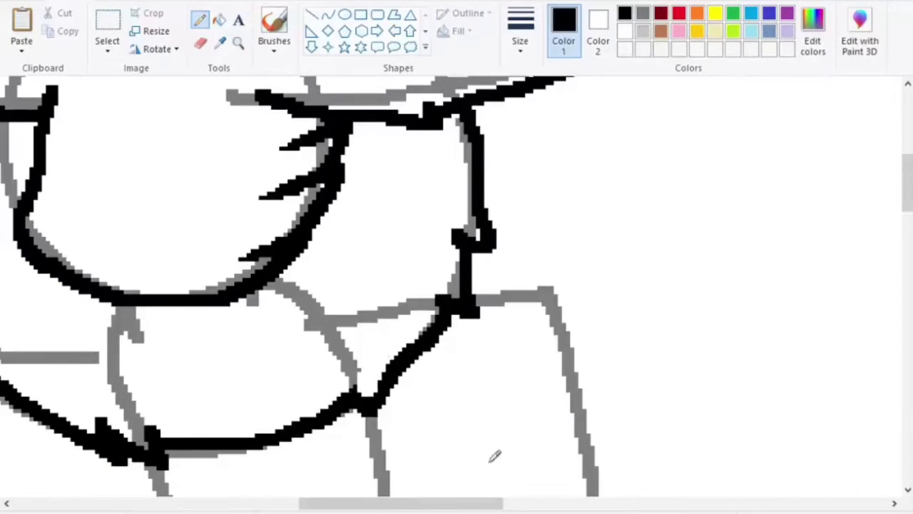
- Reshape the inked face outline beside the muzzle by shifting small pieces with free-form selections
{"action": "left_click_drag", "start_coordinate": [468, 504], "coordinate": [411, 504]}
{"action": "scroll", "coordinate": [159, 214], "scroll_direction": "up", "scroll_amount": 1}
{"action": "scroll", "coordinate": [322, 307], "scroll_direction": "up", "scroll_amount": 1}
{"action": "left_click", "coordinate": [107, 23]}
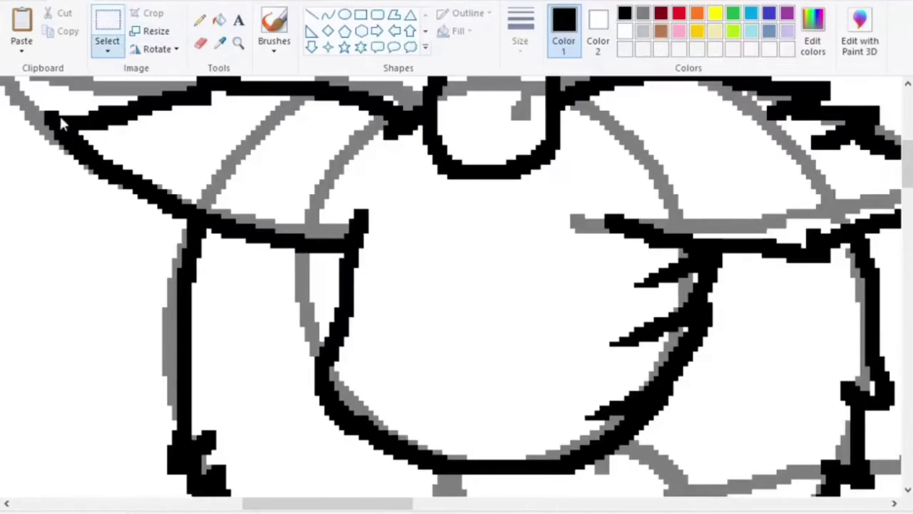
{"action": "left_click", "coordinate": [98, 114]}
{"action": "left_click", "coordinate": [363, 363]}
{"action": "mouse_move", "coordinate": [361, 420]}
{"action": "left_mouse_down"}
{"action": "mouse_move", "coordinate": [373, 383]}
{"action": "mouse_move", "coordinate": [364, 407]}
{"action": "left_mouse_up"}
{"action": "left_click_drag", "start_coordinate": [334, 385], "coordinate": [339, 386]}
{"action": "left_click", "coordinate": [523, 283]}
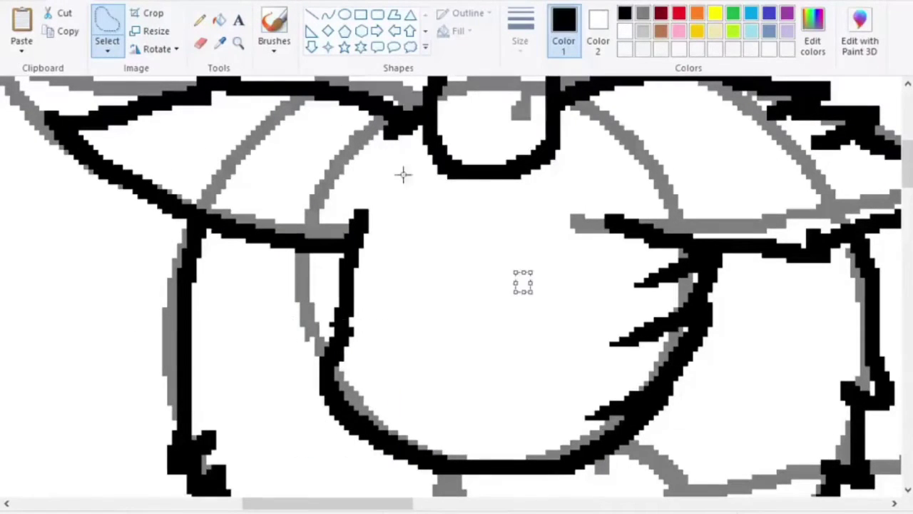
{"action": "left_click", "coordinate": [200, 20]}
- Draw the larger slanted, angry eye in black on the right half of the face
{"action": "scroll", "coordinate": [258, 224], "scroll_direction": "down", "scroll_amount": 3}
{"action": "scroll", "coordinate": [533, 326], "scroll_direction": "up", "scroll_amount": 3}
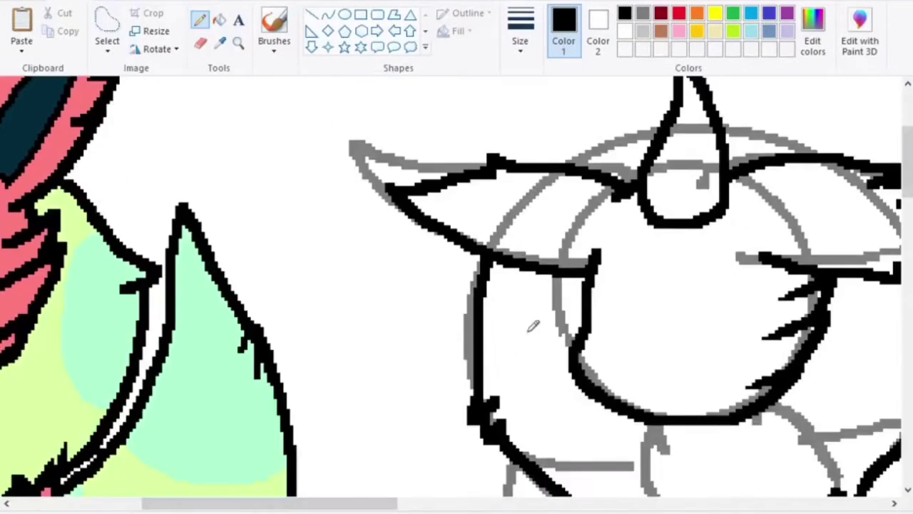
{"action": "left_click_drag", "start_coordinate": [270, 504], "coordinate": [353, 504]}
{"action": "left_click_drag", "start_coordinate": [380, 319], "coordinate": [434, 273]}
{"action": "scroll", "coordinate": [463, 310], "scroll_direction": "up", "scroll_amount": 1}
{"action": "scroll", "coordinate": [480, 310], "scroll_direction": "up", "scroll_amount": 1}
{"action": "scroll", "coordinate": [486, 307], "scroll_direction": "down", "scroll_amount": 3}
{"action": "mouse_move", "coordinate": [561, 229]}
{"action": "left_mouse_down"}
{"action": "mouse_move", "coordinate": [573, 242]}
{"action": "mouse_move", "coordinate": [657, 156]}
{"action": "left_mouse_up"}
{"action": "key", "text": "ctrl+z"}
- Draw a curved muzzle line with a small triangular nose, plus the narrow angry eye at the face's left edge
{"action": "mouse_move", "coordinate": [478, 317]}
{"action": "left_mouse_down"}
{"action": "mouse_move", "coordinate": [471, 260]}
{"action": "mouse_move", "coordinate": [533, 259]}
{"action": "left_mouse_up"}
{"action": "left_click_drag", "start_coordinate": [493, 308], "coordinate": [478, 286]}
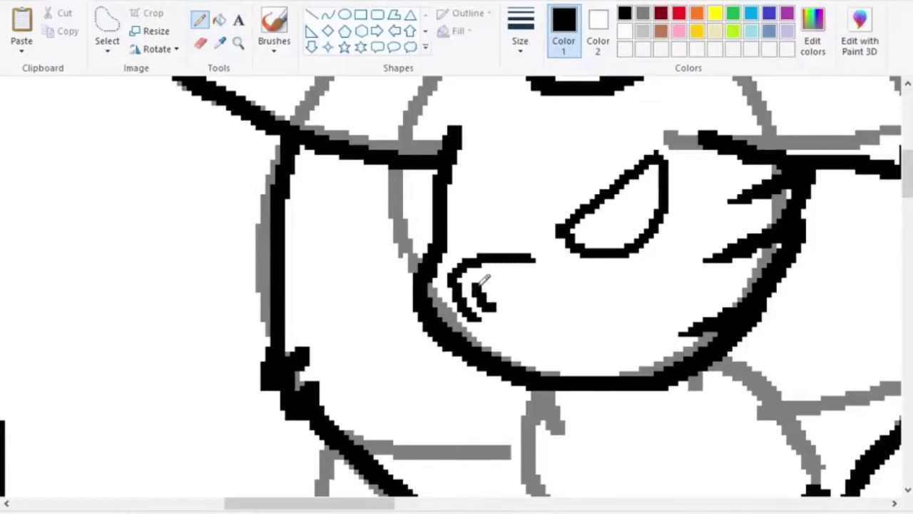
{"action": "left_click_drag", "start_coordinate": [449, 166], "coordinate": [497, 225]}
{"action": "left_click_drag", "start_coordinate": [497, 225], "coordinate": [447, 232]}
{"action": "key", "text": "ctrl+z"}
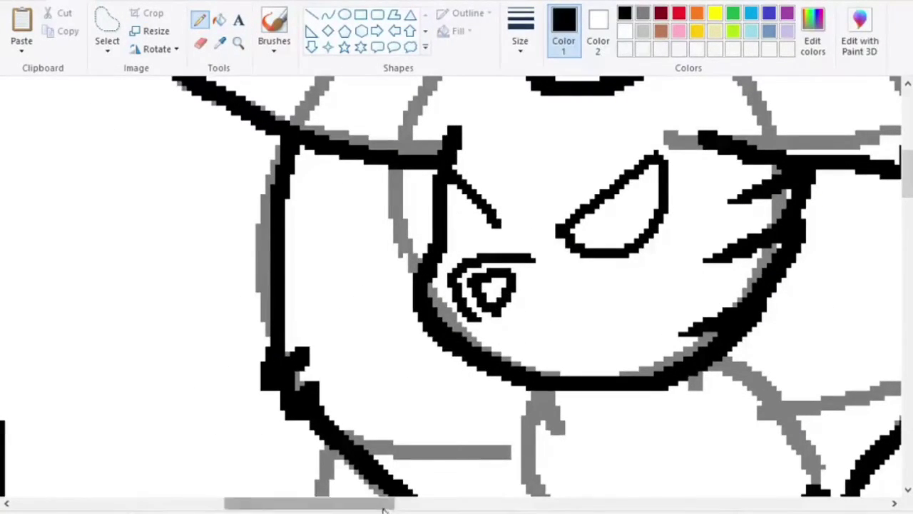
{"action": "mouse_move", "coordinate": [329, 503]}
{"action": "left_mouse_down"}
{"action": "mouse_move", "coordinate": [201, 503]}
{"action": "mouse_move", "coordinate": [345, 504]}
{"action": "left_mouse_up"}
{"action": "mouse_move", "coordinate": [368, 232]}
{"action": "left_mouse_down"}
{"action": "mouse_move", "coordinate": [380, 246]}
{"action": "mouse_move", "coordinate": [420, 223]}
{"action": "left_mouse_up"}
- Widen the larger eye slightly by shifting parts of its outline with free-form selections
{"action": "left_click", "coordinate": [116, 26]}
{"action": "left_click_drag", "start_coordinate": [598, 147], "coordinate": [574, 127]}
{"action": "left_click_drag", "start_coordinate": [574, 181], "coordinate": [561, 181]}
{"action": "left_click_drag", "start_coordinate": [598, 214], "coordinate": [631, 211]}
{"action": "left_click_drag", "start_coordinate": [549, 214], "coordinate": [540, 214]}
{"action": "left_click", "coordinate": [200, 20]}
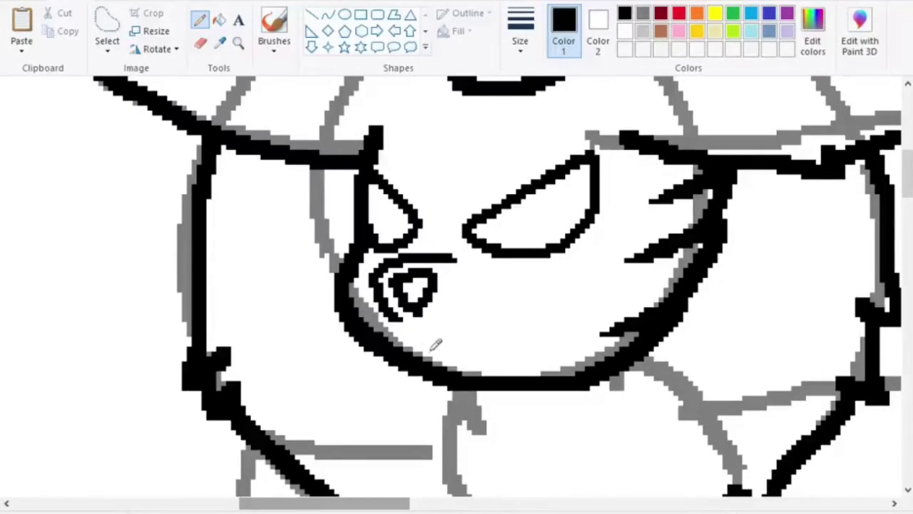
- Draw an open, snarling mouth along the lower jaw, with a pointed tooth and a tongue line
{"action": "left_click_drag", "start_coordinate": [453, 355], "coordinate": [551, 356]}
{"action": "key", "text": "ctrl+z"}
{"action": "left_click_drag", "start_coordinate": [409, 348], "coordinate": [536, 296]}
{"action": "key", "text": "ctrl+z"}
{"action": "mouse_move", "coordinate": [431, 359]}
{"action": "left_mouse_down"}
{"action": "mouse_move", "coordinate": [542, 292]}
{"action": "mouse_move", "coordinate": [582, 365]}
{"action": "left_mouse_up"}
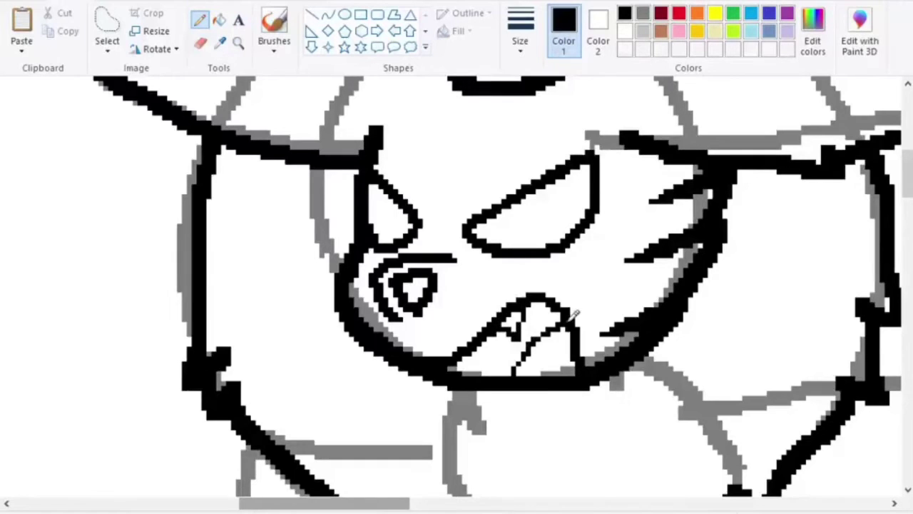
- Select part of the forehead tuft and nudge it slightly into a new position
{"action": "scroll", "coordinate": [574, 314], "scroll_direction": "down", "scroll_amount": 2}
{"action": "mouse_move", "coordinate": [377, 505]}
{"action": "left_mouse_down"}
{"action": "mouse_move", "coordinate": [288, 505]}
{"action": "mouse_move", "coordinate": [352, 505]}
{"action": "left_mouse_up"}
{"action": "scroll", "coordinate": [428, 276], "scroll_direction": "up", "scroll_amount": 1}
{"action": "scroll", "coordinate": [457, 249], "scroll_direction": "up", "scroll_amount": 2}
{"action": "left_click", "coordinate": [107, 21]}
{"action": "mouse_move", "coordinate": [591, 214]}
{"action": "left_mouse_down"}
{"action": "mouse_move", "coordinate": [584, 173]}
{"action": "mouse_move", "coordinate": [485, 353]}
{"action": "mouse_move", "coordinate": [596, 299]}
{"action": "mouse_move", "coordinate": [585, 235]}
{"action": "mouse_move", "coordinate": [568, 242]}
{"action": "mouse_move", "coordinate": [567, 222]}
{"action": "mouse_move", "coordinate": [568, 234]}
{"action": "left_mouse_up"}
{"action": "left_click", "coordinate": [199, 20]}
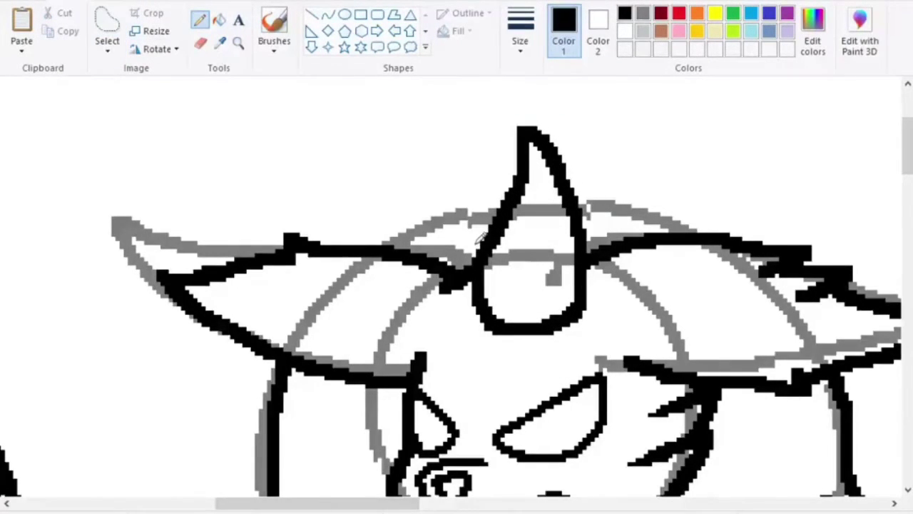
- Ink both sides of the torso below the mane and the two edges of the left arm in black
{"action": "scroll", "coordinate": [483, 239], "scroll_direction": "down", "scroll_amount": 5}
{"action": "left_click_drag", "start_coordinate": [514, 303], "coordinate": [551, 464]}
{"action": "left_click_drag", "start_coordinate": [739, 257], "coordinate": [772, 463]}
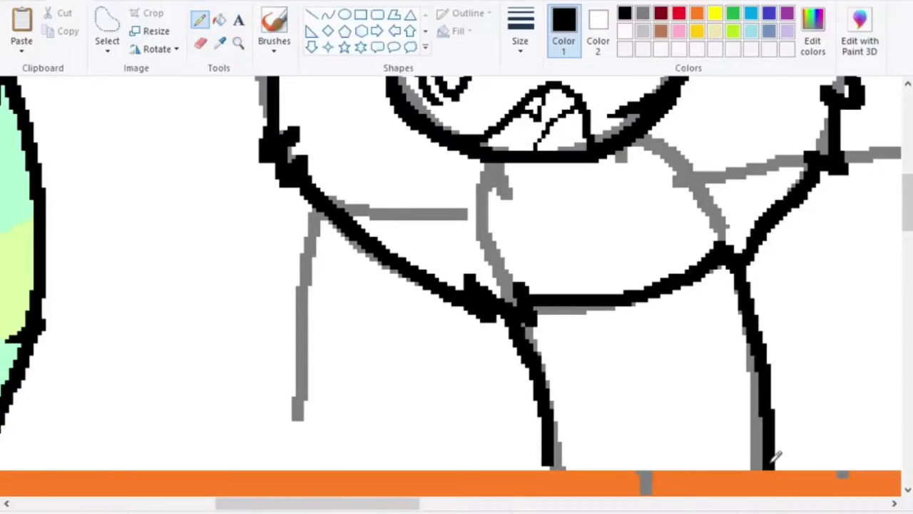
{"action": "left_click_drag", "start_coordinate": [308, 191], "coordinate": [285, 383]}
{"action": "left_click_drag", "start_coordinate": [368, 241], "coordinate": [352, 387]}
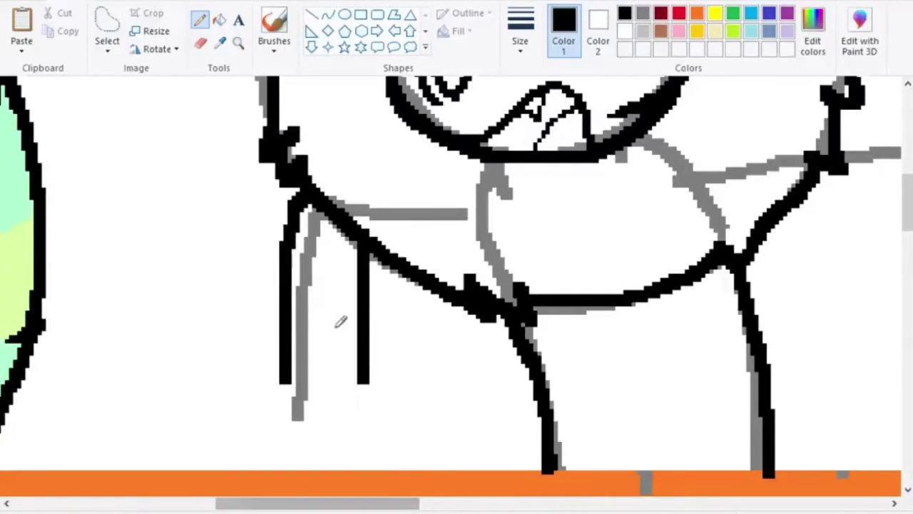
- Ink the bent right arm in black, extending outward from the mane and down to the wrist
{"action": "left_click_drag", "start_coordinate": [399, 504], "coordinate": [450, 505]}
{"action": "left_click_drag", "start_coordinate": [616, 136], "coordinate": [684, 124]}
{"action": "mouse_move", "coordinate": [553, 221]}
{"action": "left_mouse_down"}
{"action": "mouse_move", "coordinate": [644, 197]}
{"action": "mouse_move", "coordinate": [652, 209]}
{"action": "left_mouse_up"}
{"action": "key", "text": "ctrl+z"}
{"action": "mouse_move", "coordinate": [683, 121]}
{"action": "left_mouse_down"}
{"action": "mouse_move", "coordinate": [745, 234]}
{"action": "mouse_move", "coordinate": [769, 339]}
{"action": "left_mouse_up"}
{"action": "left_click_drag", "start_coordinate": [651, 211], "coordinate": [684, 331]}
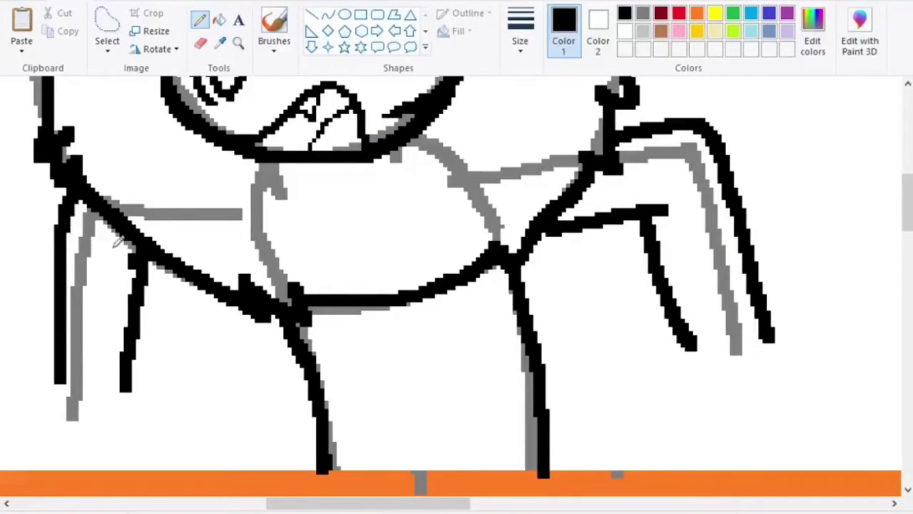
- Ink a rounded paw with short finger lines at the end of each arm
{"action": "scroll", "coordinate": [117, 242], "scroll_direction": "down", "scroll_amount": 3}
{"action": "mouse_move", "coordinate": [54, 268]}
{"action": "left_mouse_down"}
{"action": "mouse_move", "coordinate": [58, 305]}
{"action": "mouse_move", "coordinate": [141, 316]}
{"action": "left_mouse_up"}
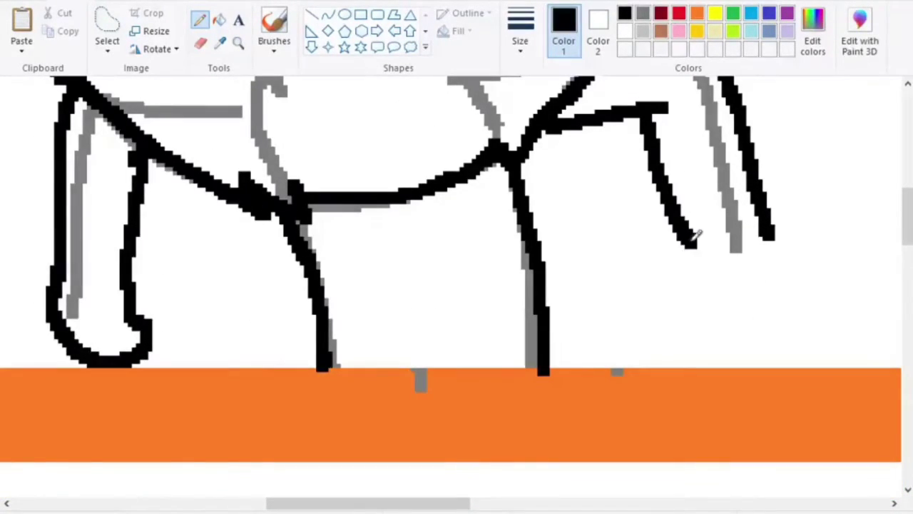
{"action": "mouse_move", "coordinate": [694, 236]}
{"action": "left_mouse_down"}
{"action": "mouse_move", "coordinate": [694, 327]}
{"action": "mouse_move", "coordinate": [767, 231]}
{"action": "left_mouse_up"}
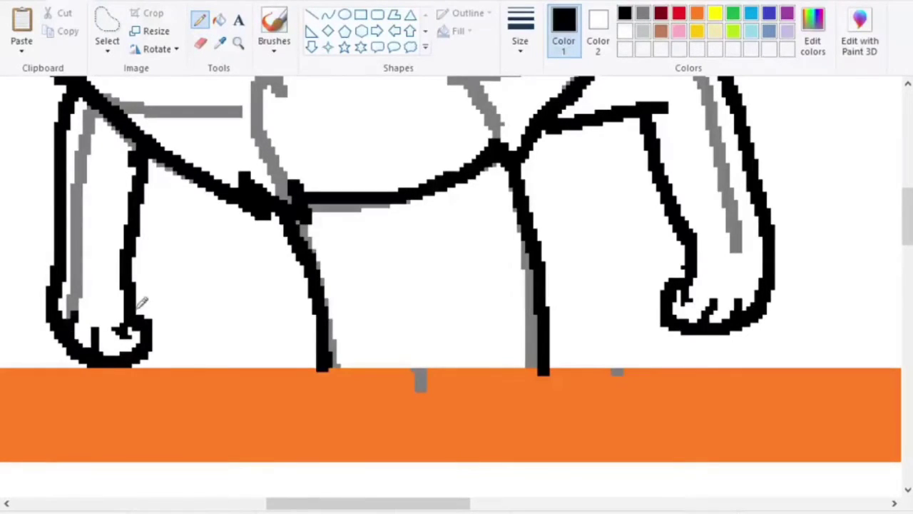
- Raise the left arm's paw clear of the orange border by moving it with selections
{"action": "scroll", "coordinate": [199, 289], "scroll_direction": "up", "scroll_amount": 3}
{"action": "left_click", "coordinate": [107, 23]}
{"action": "mouse_move", "coordinate": [173, 376]}
{"action": "left_mouse_down"}
{"action": "mouse_move", "coordinate": [30, 387]}
{"action": "mouse_move", "coordinate": [186, 389]}
{"action": "left_mouse_up"}
{"action": "mouse_move", "coordinate": [164, 361]}
{"action": "left_mouse_down"}
{"action": "mouse_move", "coordinate": [65, 300]}
{"action": "mouse_move", "coordinate": [182, 361]}
{"action": "mouse_move", "coordinate": [168, 361]}
{"action": "left_mouse_up"}
{"action": "left_click_drag", "start_coordinate": [159, 377], "coordinate": [159, 365]}
{"action": "scroll", "coordinate": [208, 369], "scroll_direction": "up", "scroll_amount": 1}
{"action": "left_click", "coordinate": [107, 46]}
{"action": "left_click", "coordinate": [149, 68]}
{"action": "scroll", "coordinate": [214, 299], "scroll_direction": "down", "scroll_amount": 3}
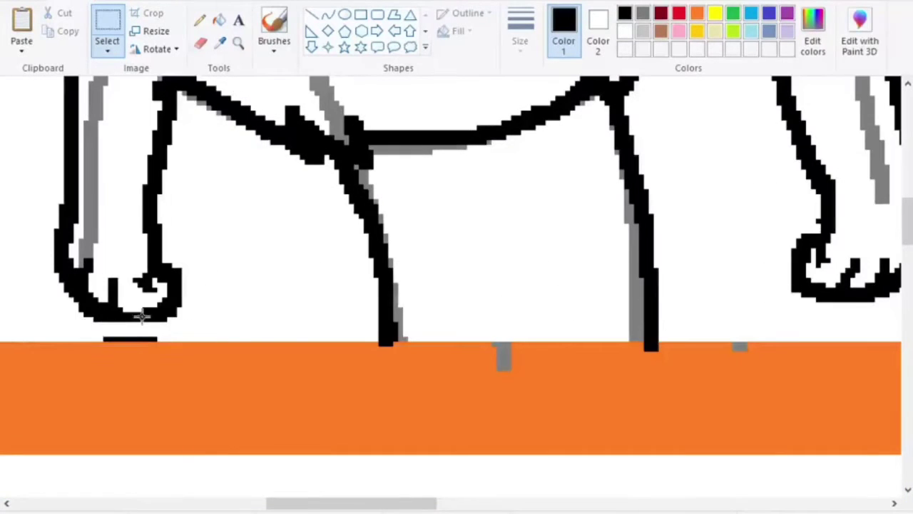
{"action": "left_click_drag", "start_coordinate": [78, 327], "coordinate": [184, 341]}
{"action": "left_click_drag", "start_coordinate": [171, 333], "coordinate": [171, 316]}
- Erase only the gray sketch lines across the second pose, keeping the black ink
{"action": "left_click", "coordinate": [110, 43]}
{"action": "scroll", "coordinate": [253, 204], "scroll_direction": "down", "scroll_amount": 3}
{"action": "scroll", "coordinate": [253, 204], "scroll_direction": "up", "scroll_amount": 3}
{"action": "left_click", "coordinate": [641, 15]}
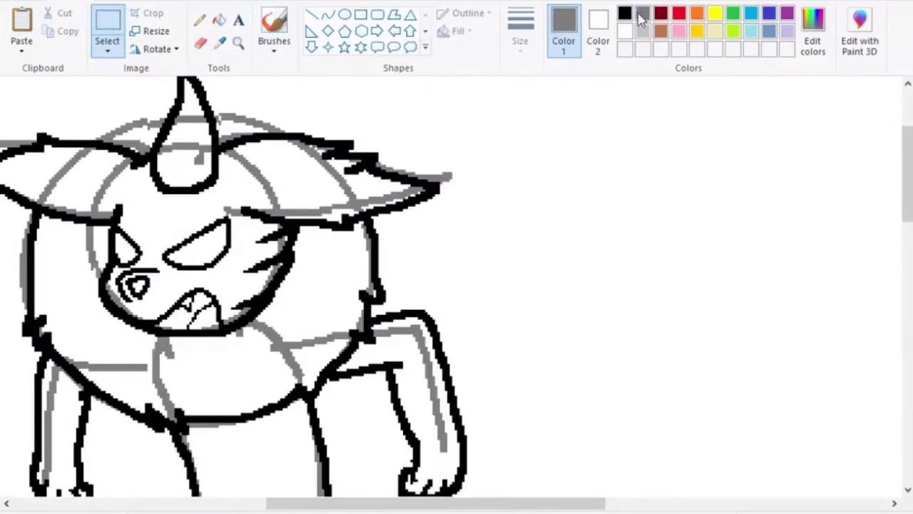
{"action": "left_click", "coordinate": [201, 43]}
{"action": "left_click_drag", "start_coordinate": [203, 136], "coordinate": [336, 300]}
{"action": "left_click_drag", "start_coordinate": [346, 504], "coordinate": [259, 503]}
{"action": "left_click_drag", "start_coordinate": [165, 83], "coordinate": [245, 397]}
{"action": "scroll", "coordinate": [281, 344], "scroll_direction": "down", "scroll_amount": 3}
{"action": "left_click_drag", "start_coordinate": [281, 344], "coordinate": [219, 274]}
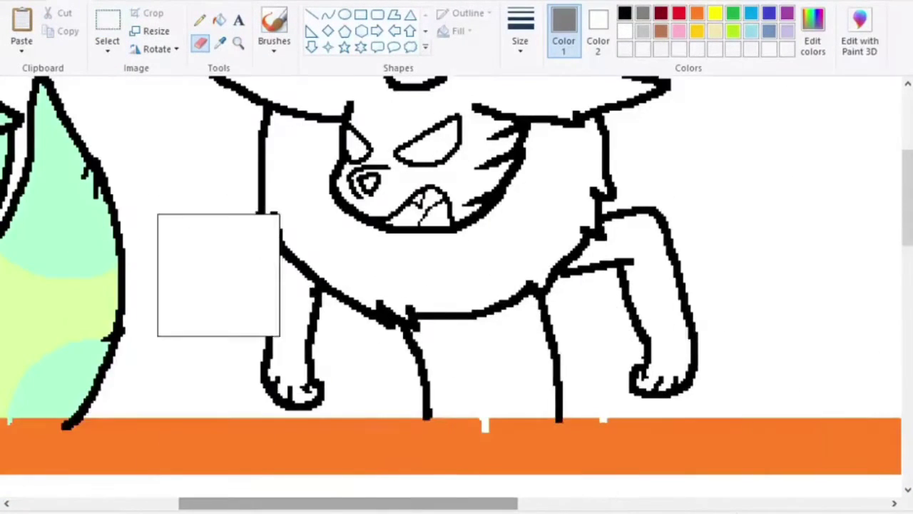
- Draw a large, pointed tail outline in black behind the second pose's right arm
{"action": "scroll", "coordinate": [219, 274], "scroll_direction": "down", "scroll_amount": 2}
{"action": "scroll", "coordinate": [200, 71], "scroll_direction": "up", "scroll_amount": 2}
{"action": "left_click", "coordinate": [199, 21]}
{"action": "left_click", "coordinate": [626, 14]}
{"action": "scroll", "coordinate": [526, 278], "scroll_direction": "down", "scroll_amount": 3}
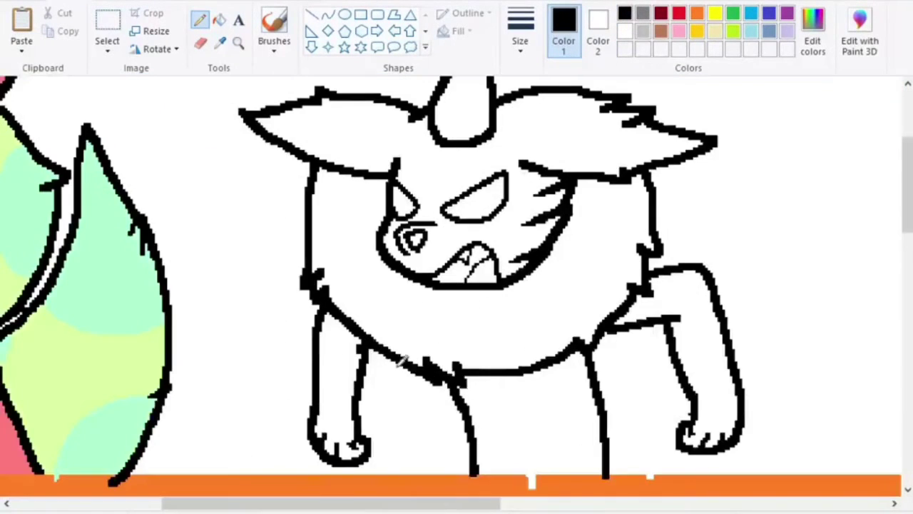
{"action": "left_click_drag", "start_coordinate": [453, 507], "coordinate": [488, 508]}
{"action": "mouse_move", "coordinate": [442, 484]}
{"action": "left_mouse_down"}
{"action": "mouse_move", "coordinate": [491, 389]}
{"action": "mouse_move", "coordinate": [749, 143]}
{"action": "mouse_move", "coordinate": [731, 471]}
{"action": "left_mouse_up"}
- Break up the tail's outer edge with jagged black fur tufts
{"action": "scroll", "coordinate": [526, 411], "scroll_direction": "up", "scroll_amount": 1}
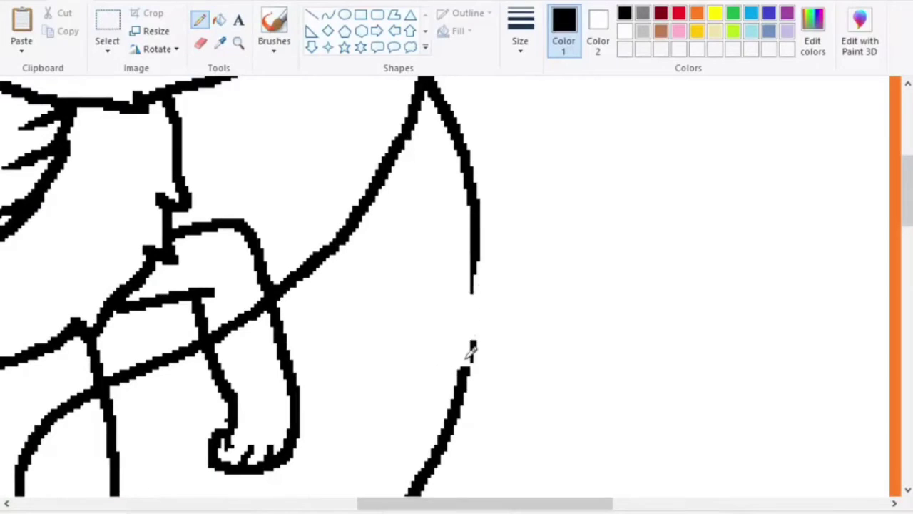
{"action": "left_click_drag", "start_coordinate": [467, 358], "coordinate": [476, 246]}
{"action": "mouse_move", "coordinate": [459, 252]}
{"action": "left_mouse_down"}
{"action": "mouse_move", "coordinate": [487, 260]}
{"action": "mouse_move", "coordinate": [465, 338]}
{"action": "left_mouse_up"}
{"action": "scroll", "coordinate": [438, 236], "scroll_direction": "down", "scroll_amount": 3}
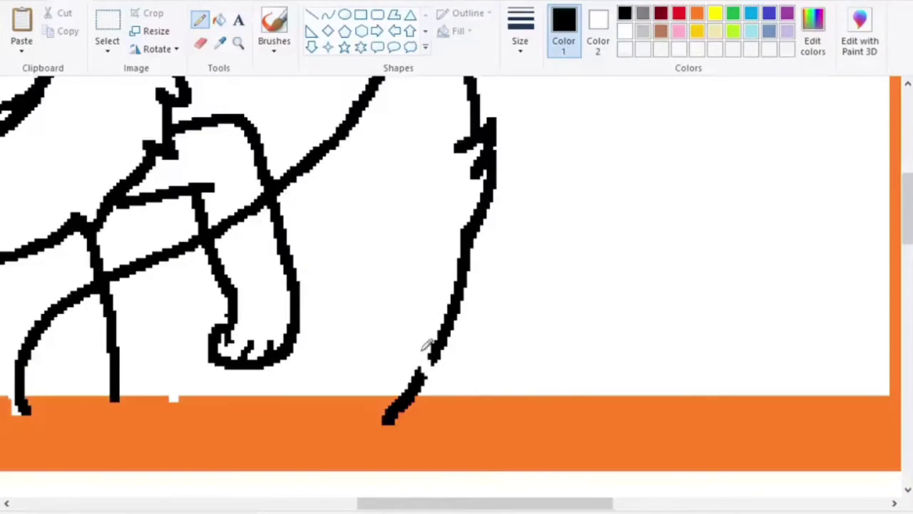
- Remove the tail lines crossing the arm and torso, and add a fur tuft to the tail's inner edge
{"action": "scroll", "coordinate": [282, 289], "scroll_direction": "up", "scroll_amount": 3}
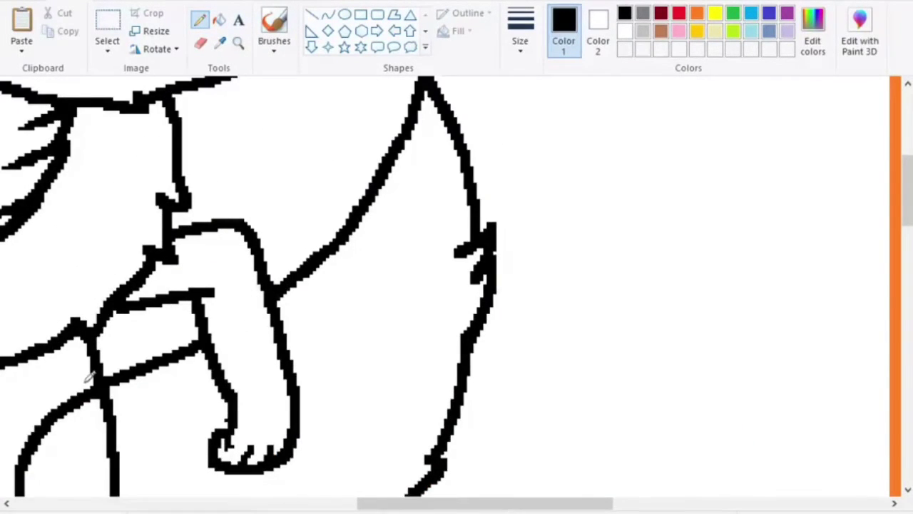
{"action": "scroll", "coordinate": [89, 378], "scroll_direction": "down", "scroll_amount": 3}
{"action": "scroll", "coordinate": [297, 214], "scroll_direction": "up", "scroll_amount": 3}
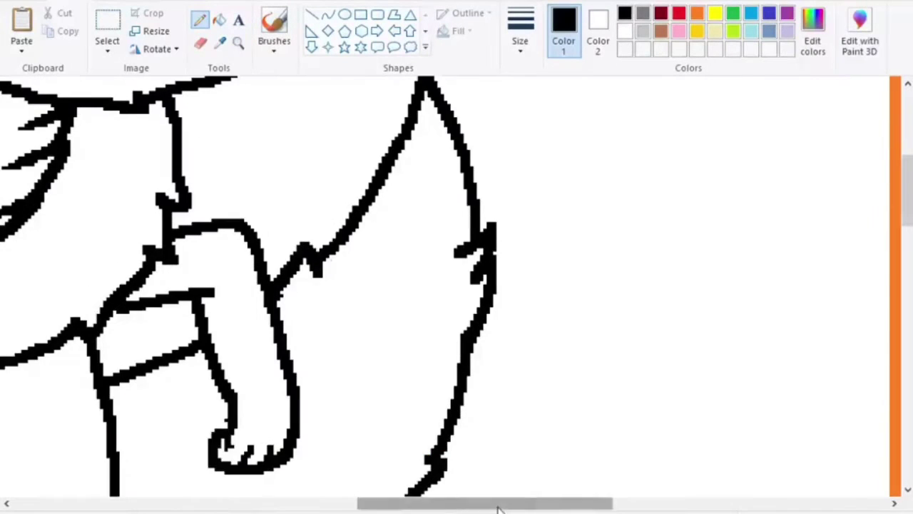
- Sample the first pose's coral red body color and fill the second pose's torso and arms with it
{"action": "left_click_drag", "start_coordinate": [499, 503], "coordinate": [391, 502]}
{"action": "left_click_drag", "start_coordinate": [490, 506], "coordinate": [393, 505]}
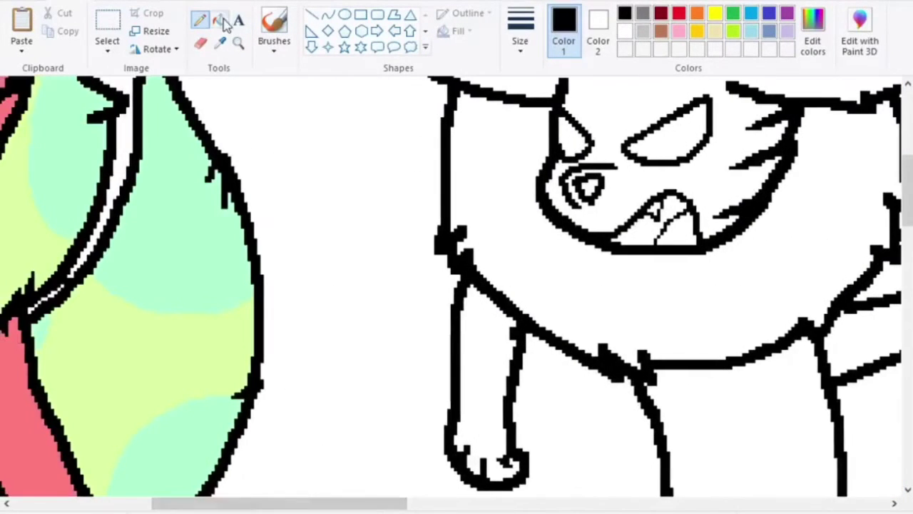
{"action": "left_click", "coordinate": [220, 21]}
{"action": "left_click", "coordinate": [220, 43]}
{"action": "left_click", "coordinate": [21, 428]}
{"action": "left_click", "coordinate": [738, 440]}
{"action": "left_click", "coordinate": [485, 385]}
- Sample the first pose's purple paw color and extend the purple further down its wrist with an uneven edge
{"action": "mouse_move", "coordinate": [331, 506]}
{"action": "left_mouse_down"}
{"action": "mouse_move", "coordinate": [220, 506]}
{"action": "mouse_move", "coordinate": [486, 505]}
{"action": "mouse_move", "coordinate": [192, 505]}
{"action": "left_mouse_up"}
{"action": "left_click", "coordinate": [200, 21]}
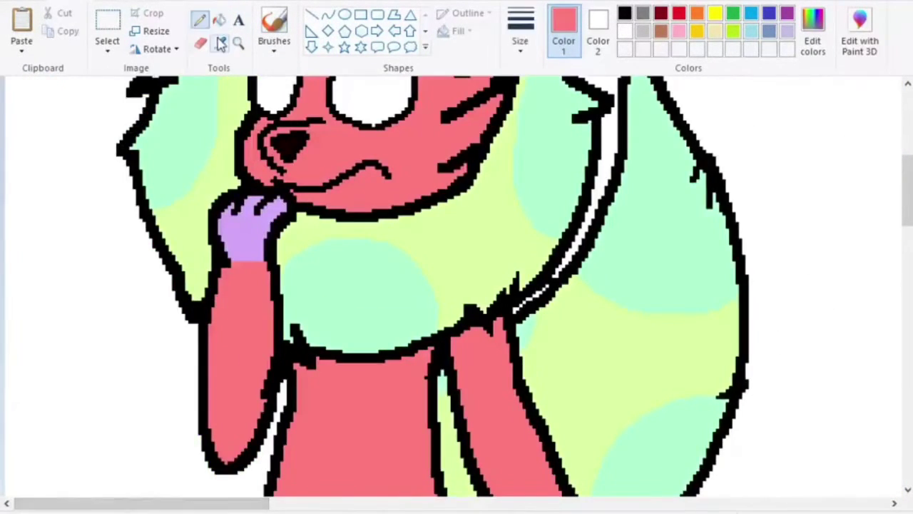
{"action": "left_click", "coordinate": [219, 44]}
{"action": "left_click", "coordinate": [246, 231]}
{"action": "left_click", "coordinate": [521, 32]}
{"action": "left_click", "coordinate": [505, 116]}
{"action": "left_click_drag", "start_coordinate": [221, 272], "coordinate": [274, 276]}
{"action": "left_click", "coordinate": [219, 21]}
{"action": "left_click", "coordinate": [248, 268]}
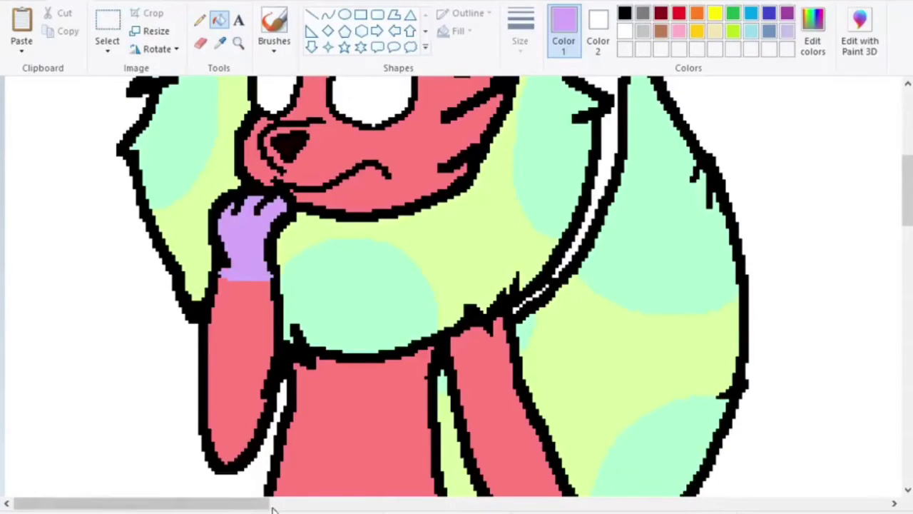
- Draw purple boundary lines across the second pose's wrists and fill both paws purple
{"action": "left_click_drag", "start_coordinate": [269, 505], "coordinate": [316, 506]}
{"action": "scroll", "coordinate": [316, 492], "scroll_direction": "down", "scroll_amount": 1}
{"action": "left_click", "coordinate": [200, 21]}
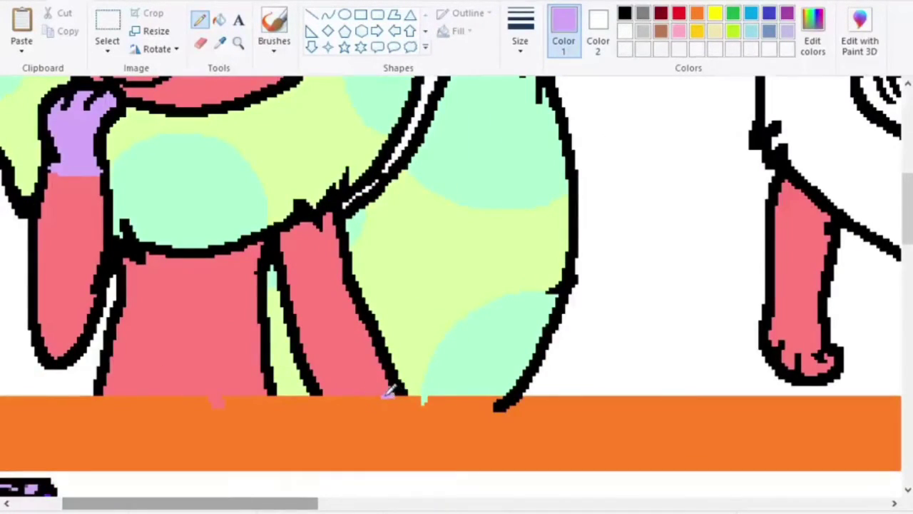
{"action": "scroll", "coordinate": [387, 394], "scroll_direction": "right", "scroll_amount": 5}
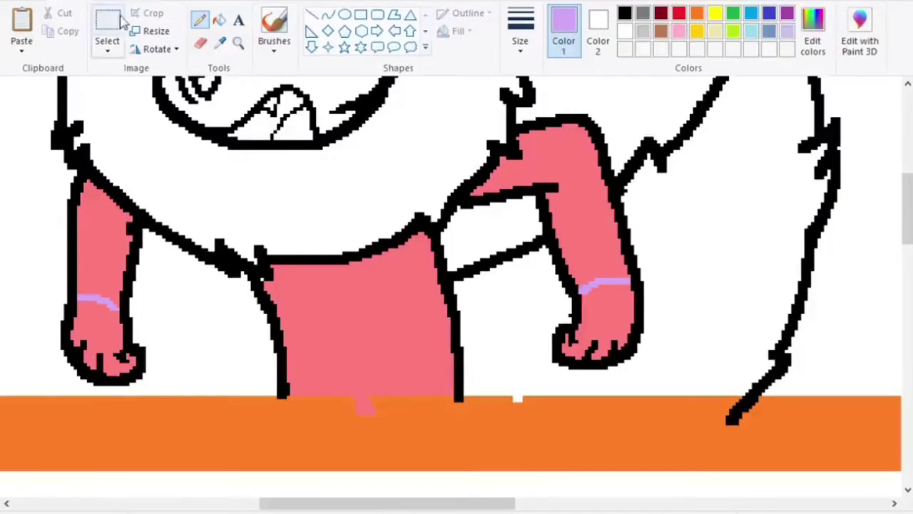
{"action": "left_click", "coordinate": [219, 19]}
{"action": "left_click", "coordinate": [103, 343]}
{"action": "left_click", "coordinate": [600, 336]}
- Sample the coral red again and fill the second pose's face and ears
{"action": "scroll", "coordinate": [324, 134], "scroll_direction": "up", "scroll_amount": 3}
{"action": "left_click", "coordinate": [220, 44]}
{"action": "scroll", "coordinate": [342, 285], "scroll_direction": "down", "scroll_amount": 1}
{"action": "left_click", "coordinate": [346, 407]}
{"action": "left_click", "coordinate": [335, 196]}
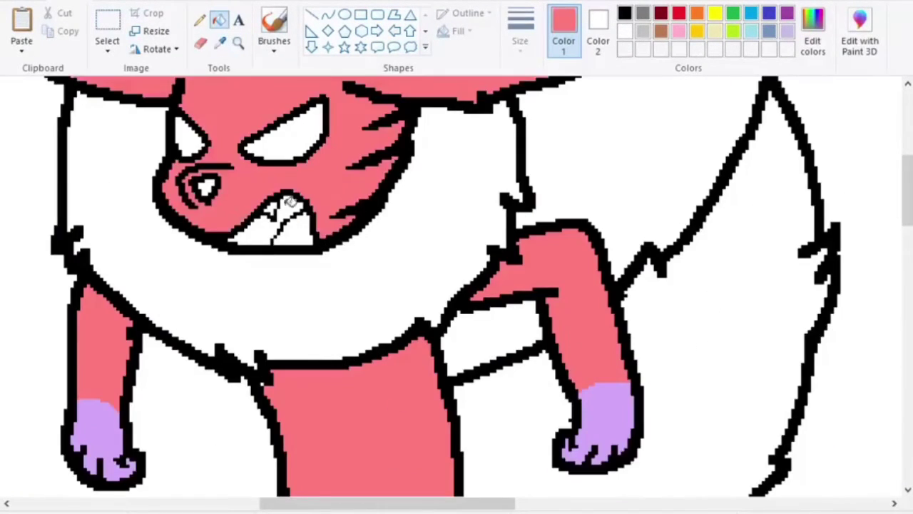
- Sample a dark mauve from elsewhere on the canvas and fill the inside of the mouth
{"action": "scroll", "coordinate": [267, 377], "scroll_direction": "down", "scroll_amount": 5}
{"action": "left_click_drag", "start_coordinate": [428, 503], "coordinate": [742, 504]}
{"action": "scroll", "coordinate": [642, 371], "scroll_direction": "down", "scroll_amount": 6}
{"action": "left_click", "coordinate": [219, 44]}
{"action": "left_click", "coordinate": [749, 270]}
{"action": "scroll", "coordinate": [685, 314], "scroll_direction": "up", "scroll_amount": 10}
{"action": "left_click_drag", "start_coordinate": [634, 503], "coordinate": [277, 463]}
{"action": "left_click", "coordinate": [361, 223]}
- Undo a misplaced fill, sample a lighter pinkish mauve from elsewhere on the canvas, and fill the tongue
{"action": "scroll", "coordinate": [477, 208], "scroll_direction": "down", "scroll_amount": 8}
{"action": "left_click", "coordinate": [488, 228]}
{"action": "key", "text": "ctrl+z"}
{"action": "left_click", "coordinate": [220, 44]}
{"action": "left_click", "coordinate": [636, 475]}
{"action": "scroll", "coordinate": [428, 428], "scroll_direction": "up", "scroll_amount": 10}
{"action": "left_click", "coordinate": [489, 438]}
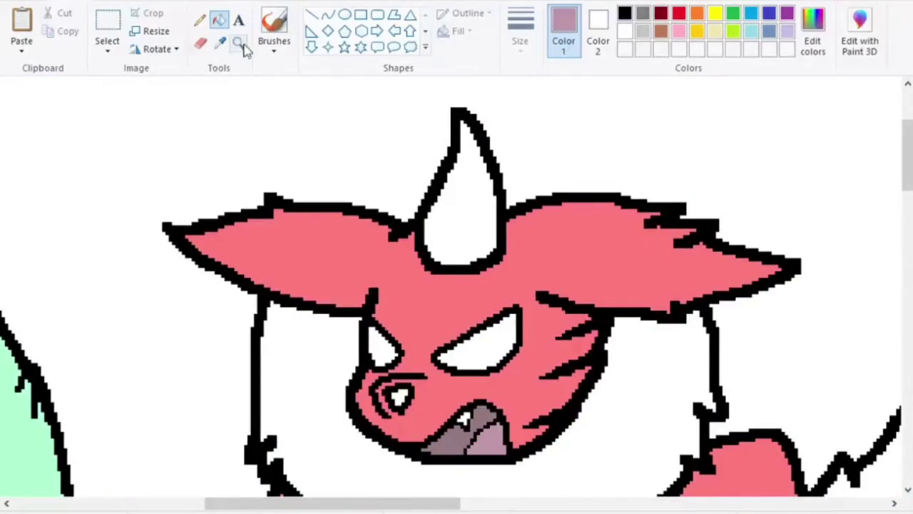
- Sample black and draw a jagged mane tuft above the left ear, reaching to the forehead tuft
{"action": "left_click", "coordinate": [200, 20]}
{"action": "left_click", "coordinate": [219, 44]}
{"action": "left_click", "coordinate": [310, 109]}
{"action": "left_click", "coordinate": [221, 41]}
{"action": "left_click", "coordinate": [255, 320]}
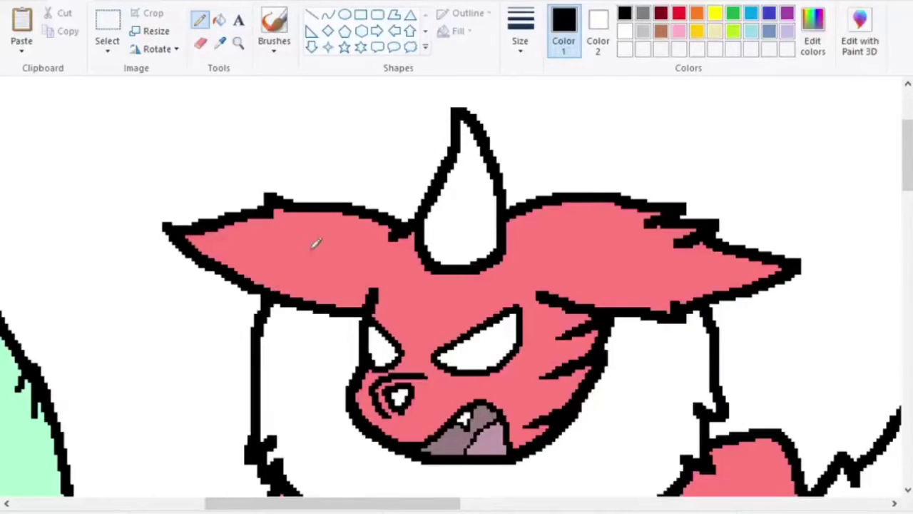
{"action": "key", "text": "ctrl+z"}
{"action": "left_click_drag", "start_coordinate": [345, 205], "coordinate": [383, 165]}
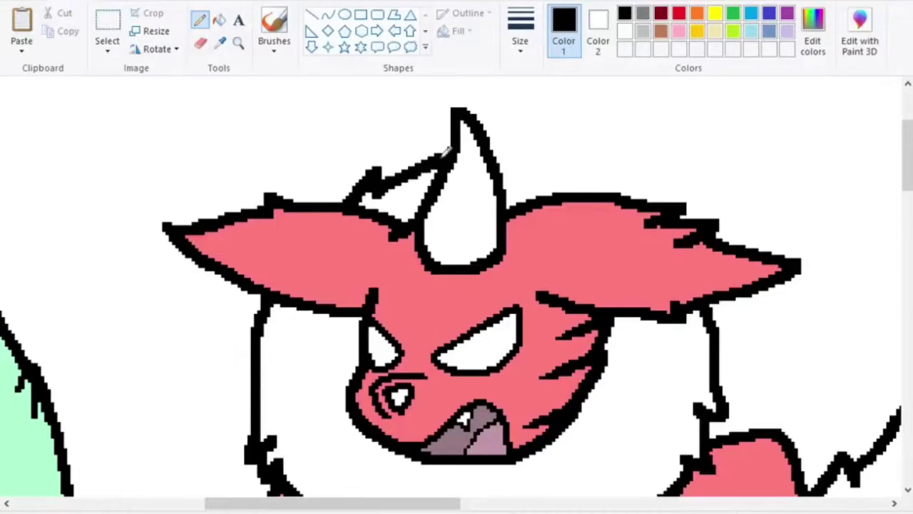
- Sample the pale lime from the first pose and fill the second pose's mane, forehead tuft and the tufts behind it
{"action": "left_click_drag", "start_coordinate": [408, 504], "coordinate": [345, 505]}
{"action": "left_click", "coordinate": [220, 43]}
{"action": "left_click", "coordinate": [70, 469]}
{"action": "left_click", "coordinate": [219, 20]}
{"action": "left_click", "coordinate": [563, 371]}
{"action": "left_click", "coordinate": [714, 214]}
{"action": "left_click", "coordinate": [674, 199]}
{"action": "left_click", "coordinate": [783, 190]}
- Sample the mint green, draw a curved border across the forehead tuft and fill its upper part
{"action": "scroll", "coordinate": [784, 189], "scroll_direction": "down", "scroll_amount": 3}
{"action": "left_click", "coordinate": [220, 43]}
{"action": "left_click_drag", "start_coordinate": [260, 504], "coordinate": [371, 504]}
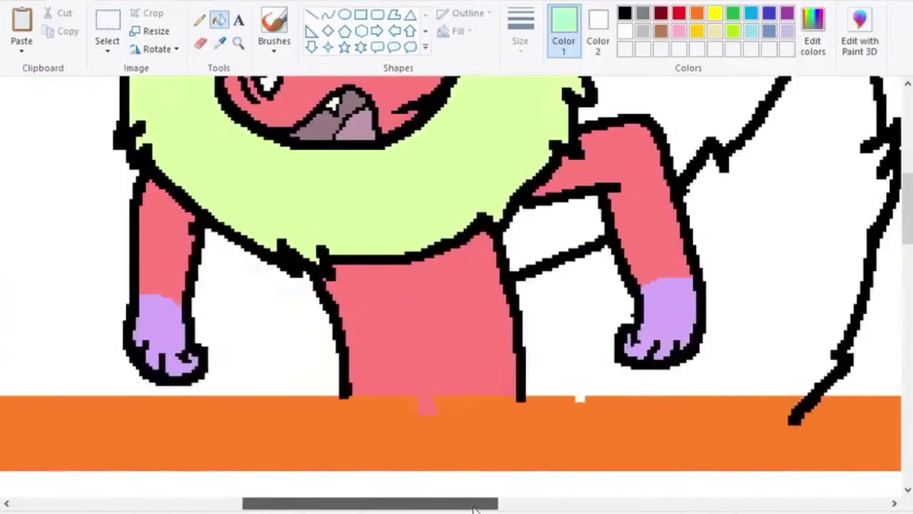
{"action": "scroll", "coordinate": [301, 93], "scroll_direction": "up", "scroll_amount": 3}
{"action": "left_click", "coordinate": [200, 21]}
{"action": "left_click", "coordinate": [520, 36]}
{"action": "left_click_drag", "start_coordinate": [311, 191], "coordinate": [359, 194]}
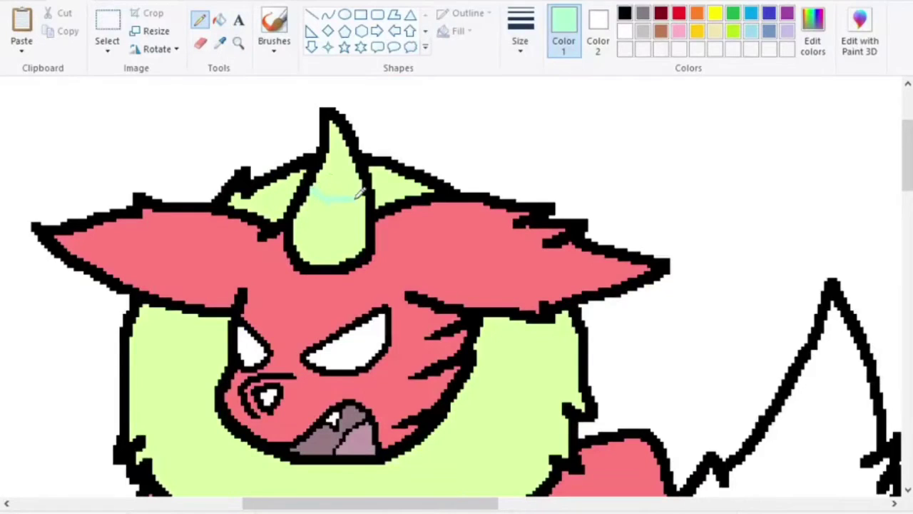
{"action": "left_click", "coordinate": [220, 22]}
{"action": "left_click", "coordinate": [349, 121]}
- Mark mint borders on the two mane tufts behind the forehead tuft and fill them with mint green
{"action": "left_click", "coordinate": [200, 20]}
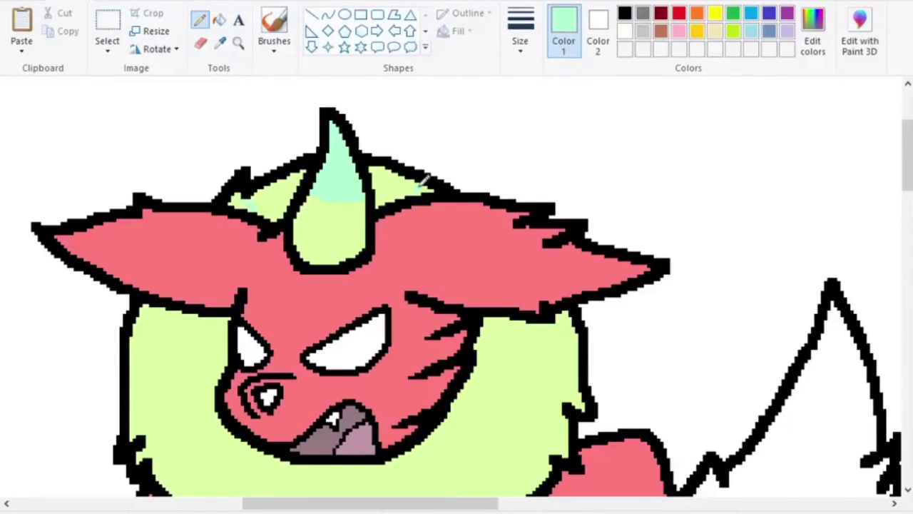
{"action": "left_click", "coordinate": [220, 20]}
{"action": "left_click", "coordinate": [276, 198]}
{"action": "left_click", "coordinate": [398, 185]}
- Sample the pale lime and fill the second pose's tail
{"action": "scroll", "coordinate": [400, 187], "scroll_direction": "down", "scroll_amount": 3}
{"action": "left_click", "coordinate": [221, 43]}
{"action": "left_click", "coordinate": [463, 316]}
{"action": "left_click", "coordinate": [792, 378]}
- Sample the mint green, outline three rounded patches at the mane's sides and lower middle, and fill them
{"action": "left_click", "coordinate": [221, 44]}
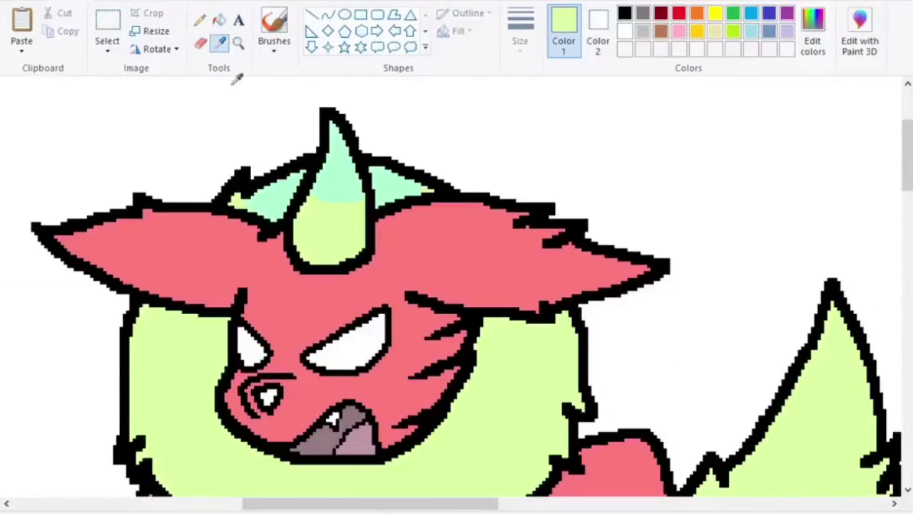
{"action": "left_click", "coordinate": [281, 194]}
{"action": "left_click", "coordinate": [200, 20]}
{"action": "scroll", "coordinate": [336, 285], "scroll_direction": "up", "scroll_amount": 1, "text": "ctrl"}
{"action": "scroll", "coordinate": [335, 321], "scroll_direction": "down", "scroll_amount": 4}
{"action": "left_click_drag", "start_coordinate": [327, 401], "coordinate": [386, 300]}
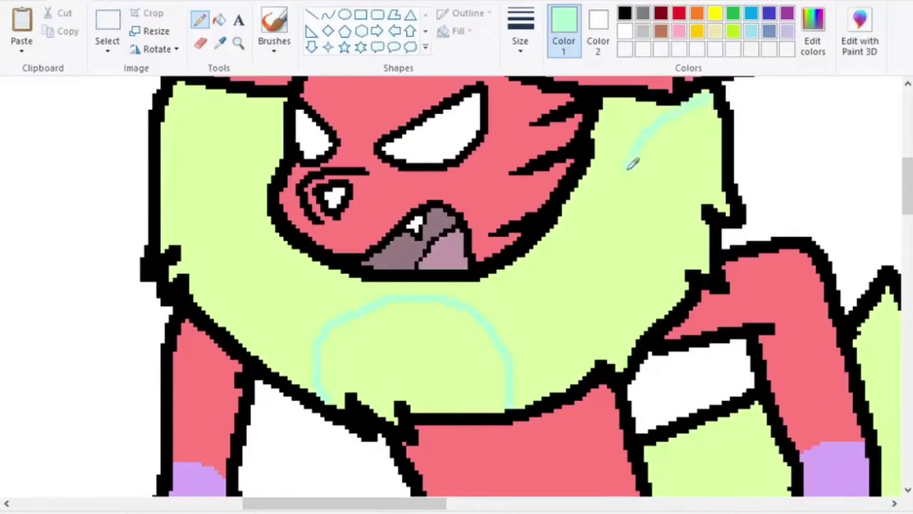
{"action": "left_click", "coordinate": [220, 21]}
{"action": "left_click", "coordinate": [191, 185]}
{"action": "left_click", "coordinate": [414, 357]}
{"action": "left_click", "coordinate": [674, 236]}
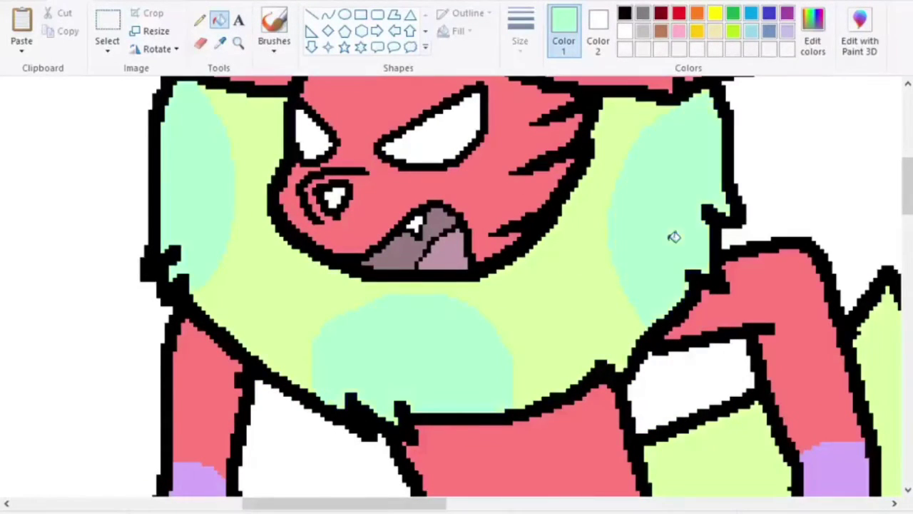
- Draw a curved mint border across the upper tail and fill the tail's tip area with mint green
{"action": "left_click_drag", "start_coordinate": [357, 504], "coordinate": [492, 504]}
{"action": "left_click", "coordinate": [203, 21]}
{"action": "scroll", "coordinate": [321, 235], "scroll_direction": "down", "scroll_amount": 1}
{"action": "left_click_drag", "start_coordinate": [309, 203], "coordinate": [461, 281]}
{"action": "left_click", "coordinate": [219, 21]}
{"action": "left_click", "coordinate": [399, 207]}
- Outline two mint patches on the lower tail, one on each side of the bent arm, and fill them
{"action": "left_click", "coordinate": [201, 21]}
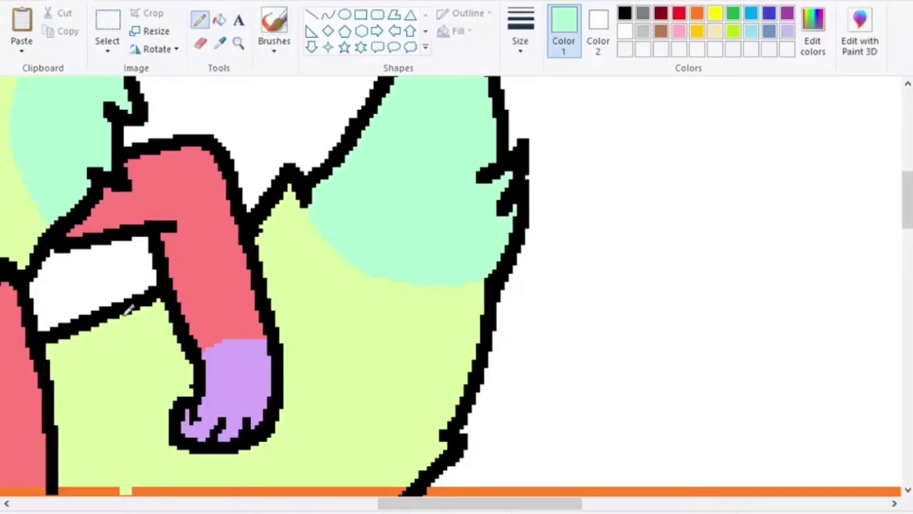
{"action": "left_click_drag", "start_coordinate": [263, 492], "coordinate": [321, 412]}
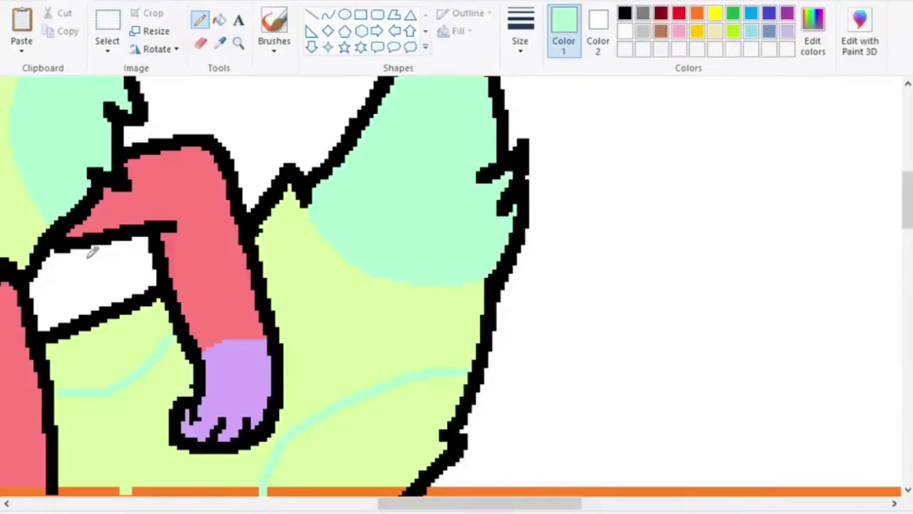
{"action": "left_click", "coordinate": [219, 20]}
{"action": "left_click", "coordinate": [110, 350]}
{"action": "left_click", "coordinate": [356, 442]}
- Sample the near-black color and fill the second pose's nose
{"action": "left_click", "coordinate": [356, 504]}
{"action": "scroll", "coordinate": [428, 321], "scroll_direction": "up", "scroll_amount": 2}
{"action": "left_click_drag", "start_coordinate": [356, 504], "coordinate": [332, 503]}
{"action": "left_click", "coordinate": [220, 44]}
{"action": "left_click", "coordinate": [261, 245]}
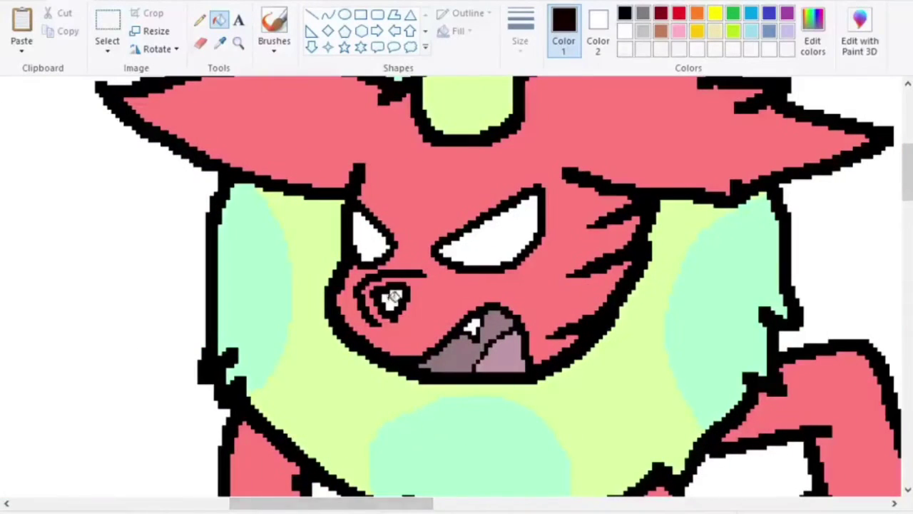
- Draw a red anger mark on the forehead beside the second pose's central tuft
{"action": "left_click", "coordinate": [201, 22]}
{"action": "scroll", "coordinate": [556, 228], "scroll_direction": "up", "scroll_amount": 3}
{"action": "left_click_drag", "start_coordinate": [551, 228], "coordinate": [580, 244]}
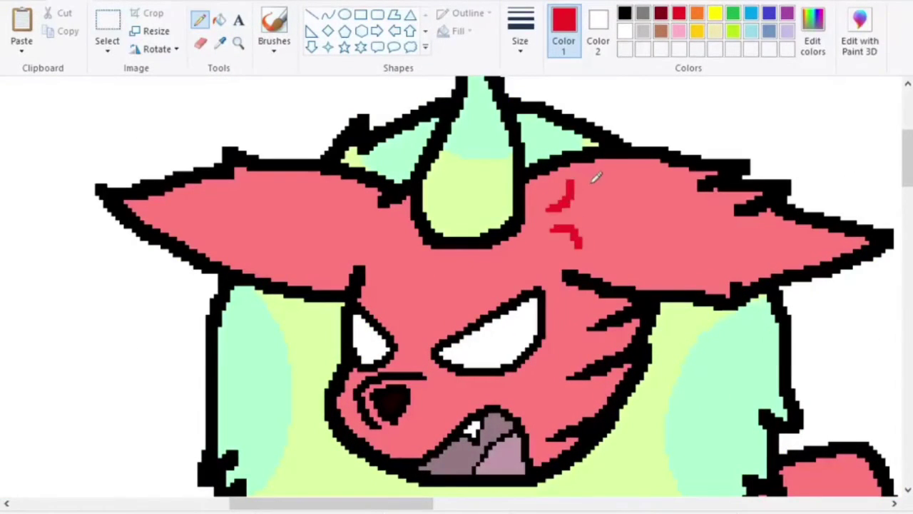
- Select the whole second pose and move it slightly left, closer to the first pose
{"action": "scroll", "coordinate": [571, 221], "scroll_direction": "down", "scroll_amount": 3}
{"action": "left_click_drag", "start_coordinate": [501, 505], "coordinate": [288, 505]}
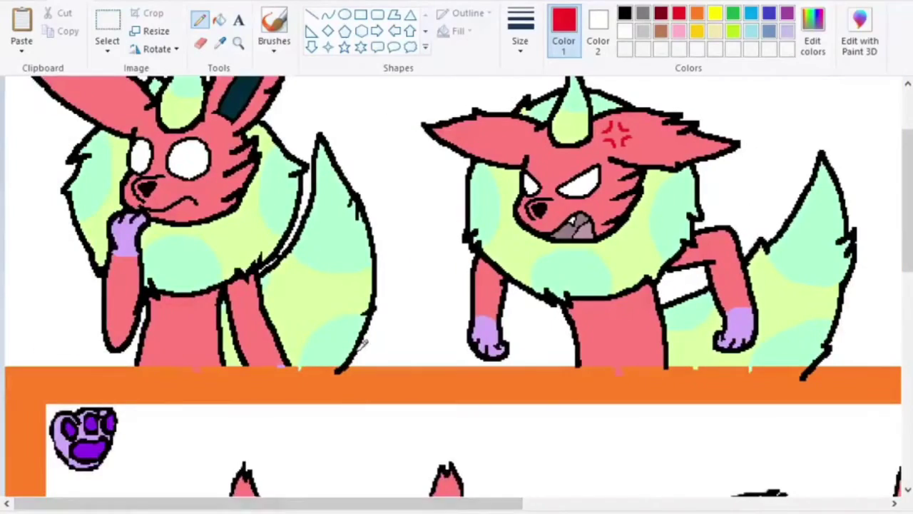
{"action": "left_click_drag", "start_coordinate": [356, 505], "coordinate": [428, 504]}
{"action": "scroll", "coordinate": [357, 285], "scroll_direction": "up", "scroll_amount": 3}
{"action": "left_click", "coordinate": [107, 21]}
{"action": "left_click_drag", "start_coordinate": [287, 150], "coordinate": [815, 468]}
{"action": "left_click_drag", "start_coordinate": [770, 434], "coordinate": [738, 434]}
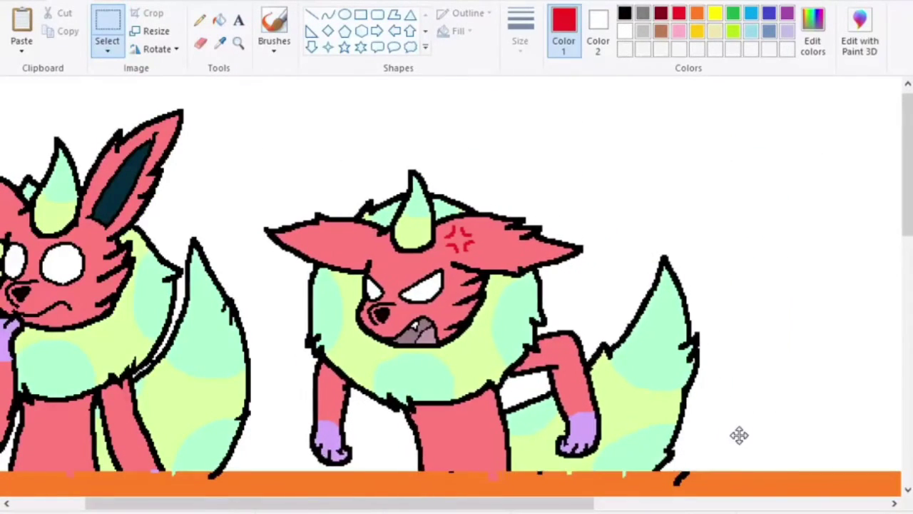
- Select a strip of white near the upper panel's right edge and stretch it over the orange to widen the panel
{"action": "left_click_drag", "start_coordinate": [428, 504], "coordinate": [613, 504]}
{"action": "left_click", "coordinate": [614, 255]}
{"action": "scroll", "coordinate": [613, 255], "scroll_direction": "down", "scroll_amount": 1}
{"action": "left_click_drag", "start_coordinate": [473, 286], "coordinate": [516, 76]}
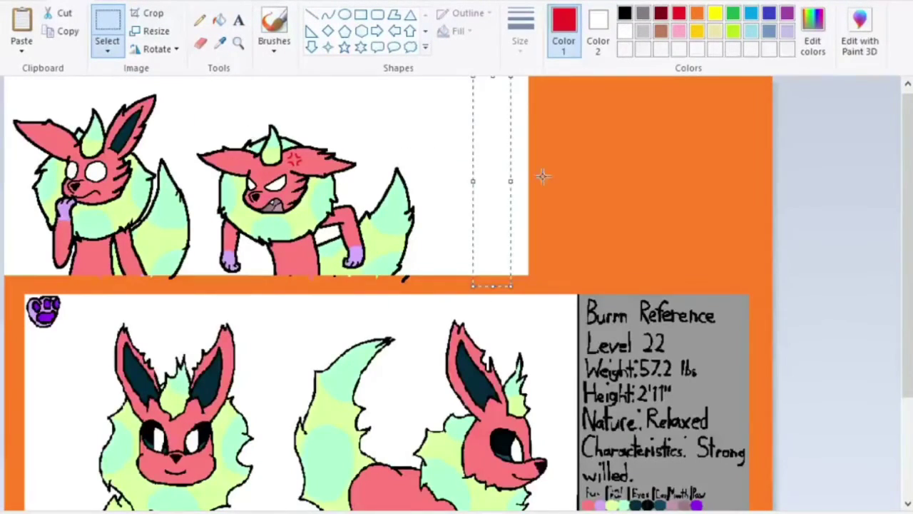
{"action": "left_click_drag", "start_coordinate": [516, 180], "coordinate": [614, 192]}
- Pick dark gray and sketch a head circle for a third pose on the blank area beside the second pose, undoing stray attempts
{"action": "scroll", "coordinate": [422, 161], "scroll_direction": "up", "scroll_amount": 2}
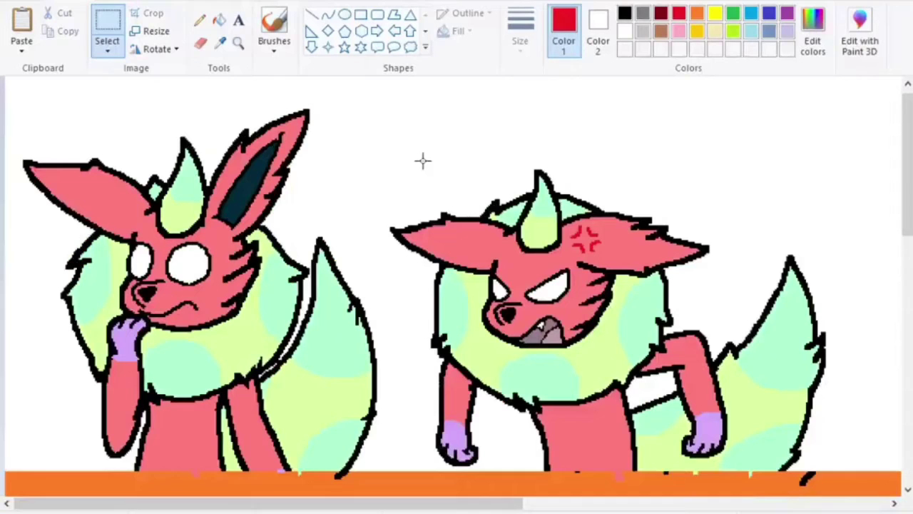
{"action": "left_click", "coordinate": [642, 14]}
{"action": "left_click", "coordinate": [199, 21]}
{"action": "left_click_drag", "start_coordinate": [238, 241], "coordinate": [439, 224]}
{"action": "key", "text": "ctrl+z"}
{"action": "left_click_drag", "start_coordinate": [484, 504], "coordinate": [736, 504]}
{"action": "scroll", "coordinate": [703, 150], "scroll_direction": "up", "scroll_amount": 1}
{"action": "left_click_drag", "start_coordinate": [620, 142], "coordinate": [754, 136]}
{"action": "key", "text": "ctrl+z"}
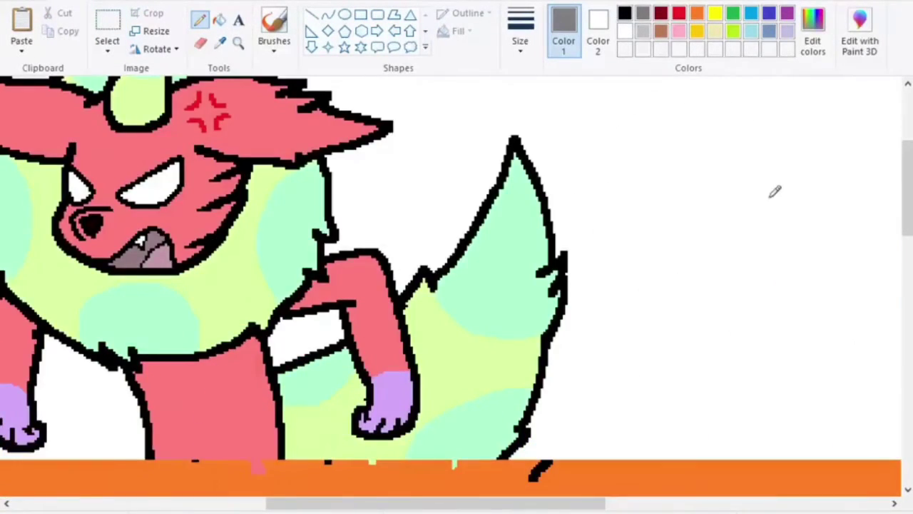
{"action": "scroll", "coordinate": [775, 191], "scroll_direction": "up", "scroll_amount": 2}
{"action": "mouse_move", "coordinate": [841, 218]}
{"action": "left_mouse_down"}
{"action": "mouse_move", "coordinate": [681, 248]}
{"action": "mouse_move", "coordinate": [863, 259]}
{"action": "mouse_move", "coordinate": [842, 218]}
{"action": "left_mouse_up"}
- Select the gray head circle and reposition it nearer the orange border, leaving room above it
{"action": "left_click_drag", "start_coordinate": [545, 504], "coordinate": [698, 505]}
{"action": "left_click", "coordinate": [107, 25]}
{"action": "left_click_drag", "start_coordinate": [236, 137], "coordinate": [504, 432]}
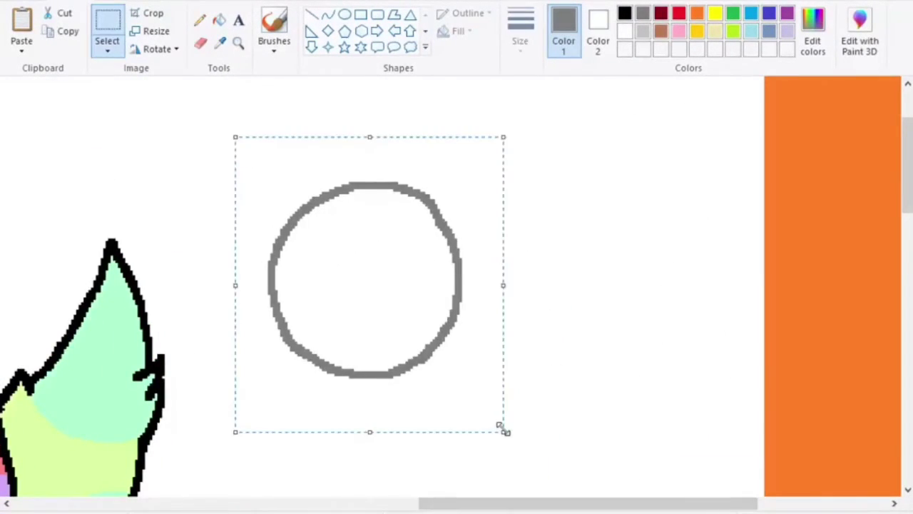
{"action": "left_click_drag", "start_coordinate": [383, 291], "coordinate": [499, 188]}
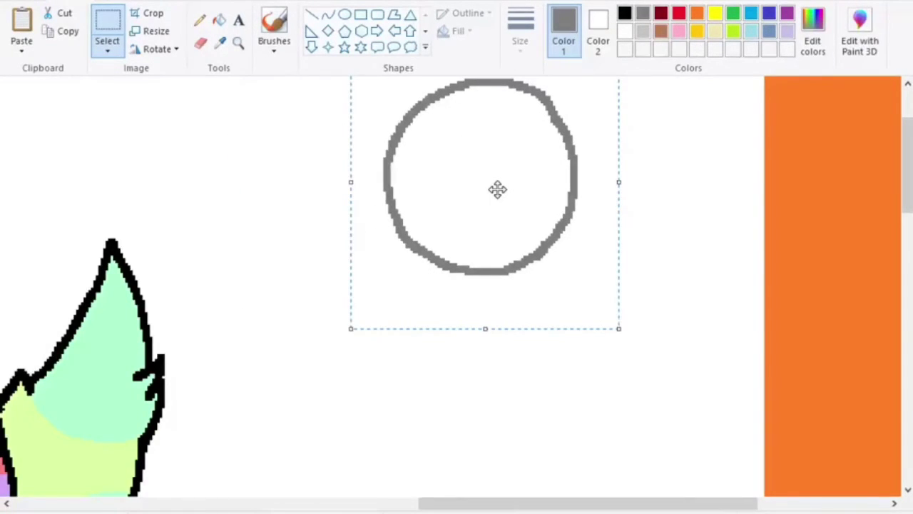
{"action": "left_click_drag", "start_coordinate": [498, 189], "coordinate": [505, 167]}
{"action": "left_click", "coordinate": [200, 24]}
{"action": "scroll", "coordinate": [534, 193], "scroll_direction": "up", "scroll_amount": 2}
{"action": "left_click", "coordinate": [105, 25]}
{"action": "left_click_drag", "start_coordinate": [365, 141], "coordinate": [629, 430]}
{"action": "left_click_drag", "start_coordinate": [492, 278], "coordinate": [485, 316]}
- Sketch two drooping pointed ears in gray, one on each side of the head circle
{"action": "left_click", "coordinate": [200, 21]}
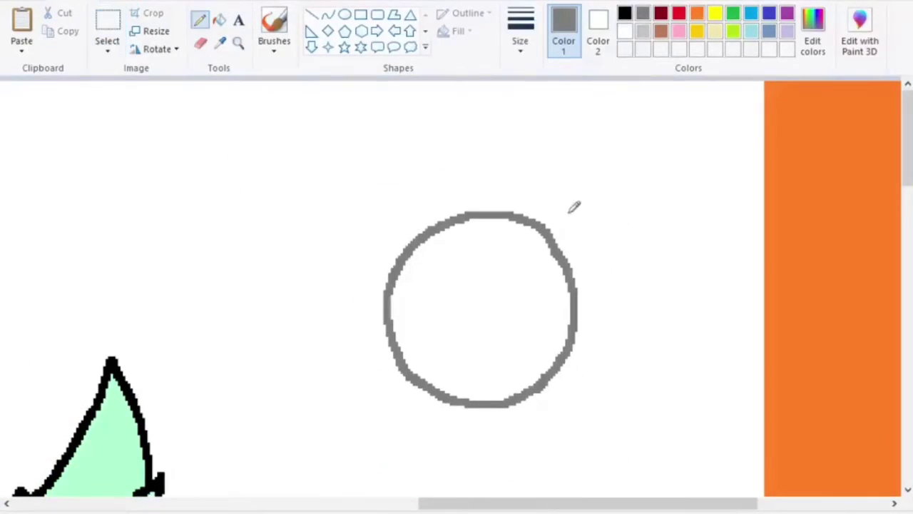
{"action": "mouse_move", "coordinate": [536, 215]}
{"action": "left_mouse_down"}
{"action": "mouse_move", "coordinate": [683, 373]}
{"action": "mouse_move", "coordinate": [677, 361]}
{"action": "left_mouse_up"}
{"action": "mouse_move", "coordinate": [462, 219]}
{"action": "left_mouse_down"}
{"action": "mouse_move", "coordinate": [361, 351]}
{"action": "mouse_move", "coordinate": [390, 330]}
{"action": "left_mouse_up"}
- Draw a gray ellipse, size it against the second pose's mane and place it around the third pose's head
{"action": "scroll", "coordinate": [413, 310], "scroll_direction": "down", "scroll_amount": 3}
{"action": "scroll", "coordinate": [413, 310], "scroll_direction": "up", "scroll_amount": 2}
{"action": "mouse_move", "coordinate": [566, 504]}
{"action": "left_mouse_down"}
{"action": "mouse_move", "coordinate": [404, 505]}
{"action": "mouse_move", "coordinate": [415, 505]}
{"action": "left_mouse_up"}
{"action": "left_click", "coordinate": [345, 14]}
{"action": "left_click_drag", "start_coordinate": [423, 228], "coordinate": [489, 393]}
{"action": "left_click_drag", "start_coordinate": [498, 506], "coordinate": [453, 507]}
{"action": "left_click_drag", "start_coordinate": [596, 325], "coordinate": [135, 414]}
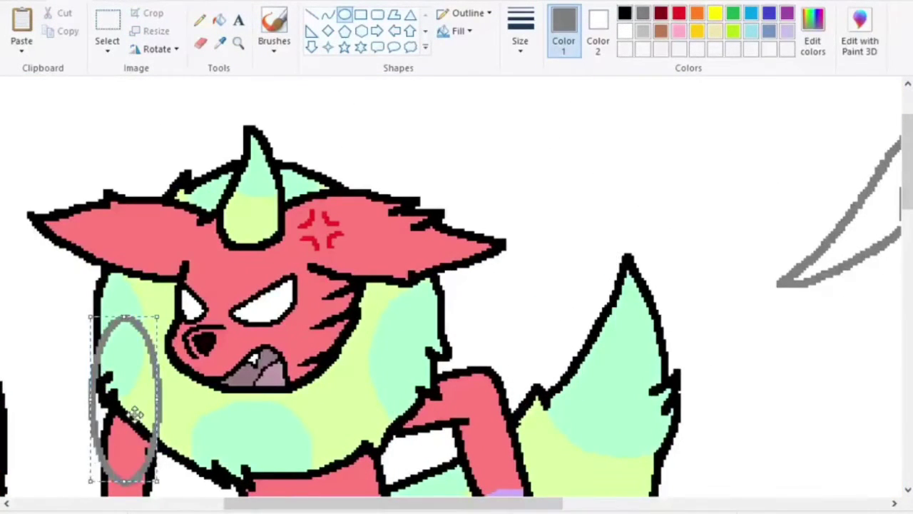
{"action": "left_click_drag", "start_coordinate": [158, 317], "coordinate": [435, 159]}
{"action": "left_click_drag", "start_coordinate": [330, 337], "coordinate": [677, 102]}
{"action": "left_click_drag", "start_coordinate": [431, 506], "coordinate": [615, 507]}
{"action": "left_click_drag", "start_coordinate": [147, 145], "coordinate": [540, 311]}
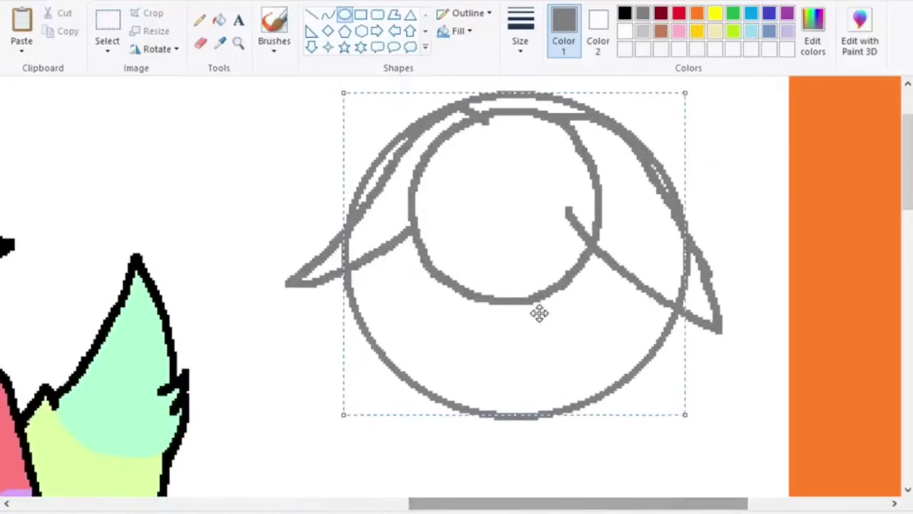
{"action": "left_click", "coordinate": [200, 19]}
{"action": "scroll", "coordinate": [421, 161], "scroll_direction": "down", "scroll_amount": 3}
{"action": "scroll", "coordinate": [422, 186], "scroll_direction": "up", "scroll_amount": 3}
{"action": "scroll", "coordinate": [431, 341], "scroll_direction": "down", "scroll_amount": 1}
{"action": "scroll", "coordinate": [386, 324], "scroll_direction": "down", "scroll_amount": 2}
{"action": "scroll", "coordinate": [386, 325], "scroll_direction": "up", "scroll_amount": 2}
{"action": "scroll", "coordinate": [597, 428], "scroll_direction": "up", "scroll_amount": 2}
{"action": "left_click_drag", "start_coordinate": [416, 509], "coordinate": [740, 508]}
{"action": "scroll", "coordinate": [656, 451], "scroll_direction": "down", "scroll_amount": 1}
{"action": "left_click_drag", "start_coordinate": [565, 507], "coordinate": [505, 505]}
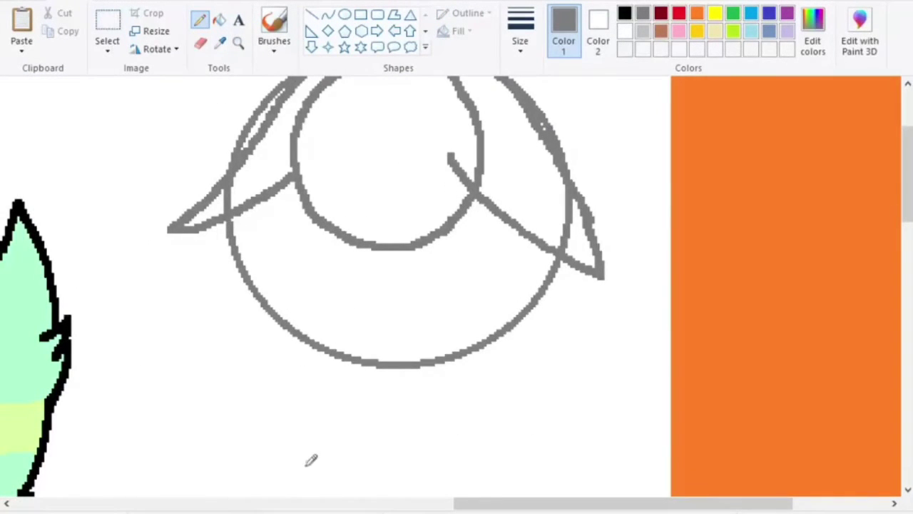
- Sketch the two gray torso lines from the third pose's head circle down to the orange border
{"action": "scroll", "coordinate": [286, 357], "scroll_direction": "down", "scroll_amount": 3}
{"action": "left_click_drag", "start_coordinate": [284, 353], "coordinate": [316, 400]}
{"action": "mouse_move", "coordinate": [352, 135]}
{"action": "left_mouse_down"}
{"action": "mouse_move", "coordinate": [330, 423]}
{"action": "mouse_move", "coordinate": [320, 367]}
{"action": "mouse_move", "coordinate": [321, 437]}
{"action": "left_mouse_up"}
{"action": "key", "text": "ctrl+z"}
{"action": "left_click_drag", "start_coordinate": [435, 132], "coordinate": [461, 423]}
- Sketch one gray arm line sloping outward on each side of the torso, redrawing the misplaced strokes
{"action": "left_click_drag", "start_coordinate": [336, 135], "coordinate": [205, 358]}
{"action": "key", "text": "ctrl+z"}
{"action": "mouse_move", "coordinate": [187, 382]}
{"action": "left_mouse_down"}
{"action": "mouse_move", "coordinate": [266, 195]}
{"action": "mouse_move", "coordinate": [324, 141]}
{"action": "left_mouse_up"}
{"action": "key", "text": "ctrl+z"}
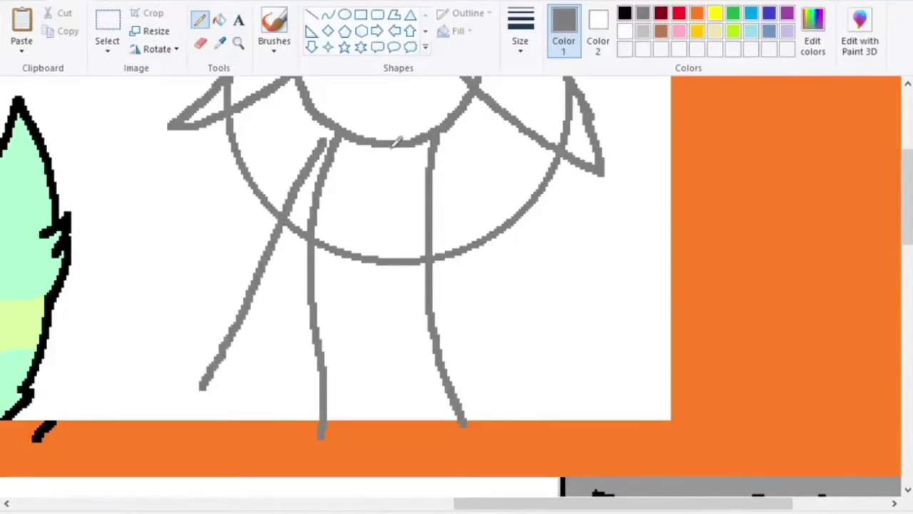
{"action": "left_click_drag", "start_coordinate": [434, 139], "coordinate": [547, 381]}
- Select a narrow white strip at the upper panel's right edge and stretch it outward to widen the panel again
{"action": "scroll", "coordinate": [606, 298], "scroll_direction": "down", "scroll_amount": 2}
{"action": "left_click", "coordinate": [100, 27]}
{"action": "left_click_drag", "start_coordinate": [602, 287], "coordinate": [611, 81]}
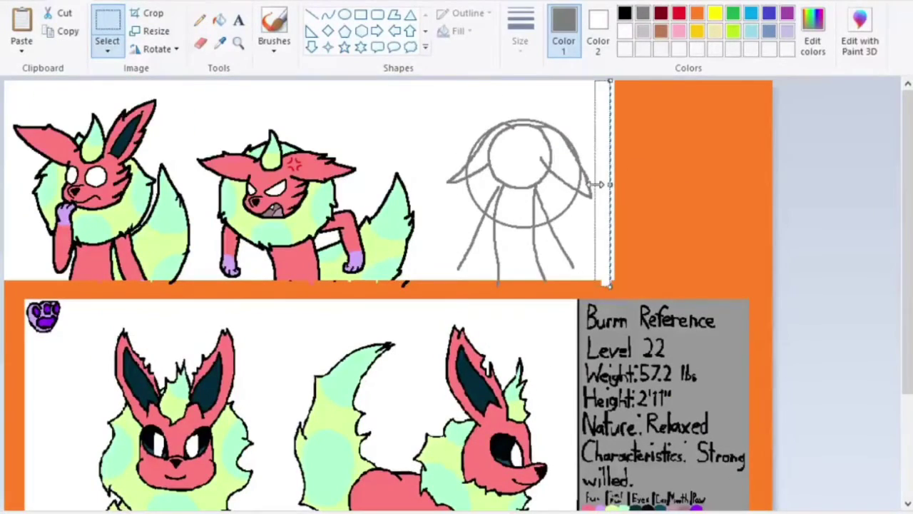
{"action": "left_click_drag", "start_coordinate": [596, 184], "coordinate": [598, 184]}
{"action": "left_click_drag", "start_coordinate": [611, 184], "coordinate": [656, 184]}
{"action": "left_click", "coordinate": [604, 301]}
- Sketch a pointed gray tail beside the third pose's body in the newly widened area
{"action": "scroll", "coordinate": [603, 301], "scroll_direction": "up", "scroll_amount": 2}
{"action": "scroll", "coordinate": [604, 301], "scroll_direction": "down", "scroll_amount": 3}
{"action": "left_click", "coordinate": [200, 20]}
{"action": "mouse_move", "coordinate": [330, 483]}
{"action": "left_mouse_down"}
{"action": "mouse_move", "coordinate": [692, 270]}
{"action": "mouse_move", "coordinate": [620, 486]}
{"action": "left_mouse_up"}
{"action": "scroll", "coordinate": [620, 471], "scroll_direction": "up", "scroll_amount": 1}
- Pick black, ink the third pose's face from the forehead around the chin, and add jagged fur marks on the right cheek
{"action": "left_click", "coordinate": [625, 13]}
{"action": "scroll", "coordinate": [542, 236], "scroll_direction": "up", "scroll_amount": 2}
{"action": "mouse_move", "coordinate": [384, 123]}
{"action": "left_mouse_down"}
{"action": "mouse_move", "coordinate": [325, 271]}
{"action": "mouse_move", "coordinate": [575, 303]}
{"action": "left_mouse_up"}
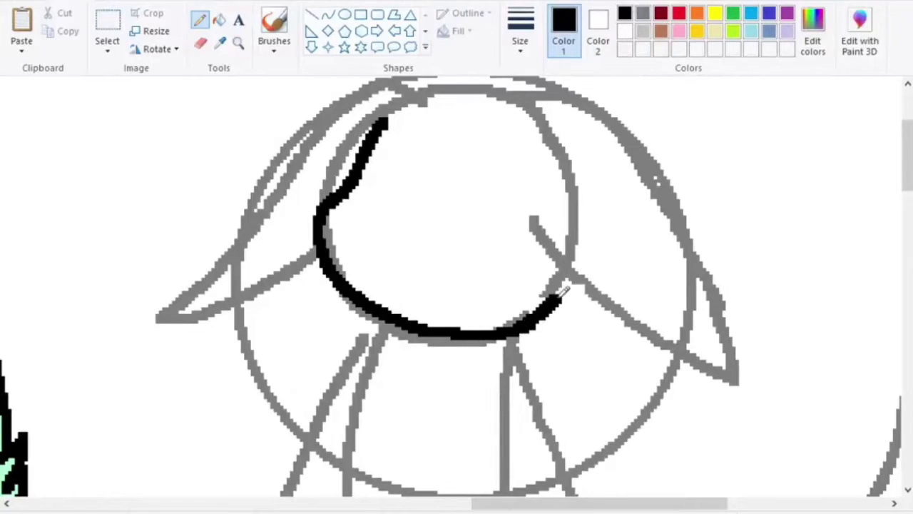
{"action": "mouse_move", "coordinate": [517, 259]}
{"action": "left_mouse_down"}
{"action": "mouse_move", "coordinate": [610, 246]}
{"action": "mouse_move", "coordinate": [548, 308]}
{"action": "left_mouse_up"}
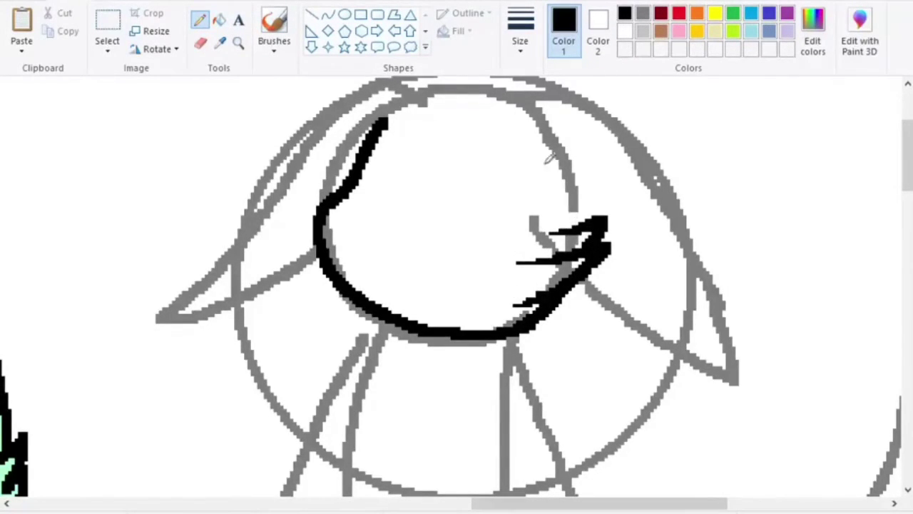
- Ink the third pose's forehead tuft and drooping right ear in black, with jagged fur along the ear's edges
{"action": "scroll", "coordinate": [549, 158], "scroll_direction": "up", "scroll_amount": 1}
{"action": "left_click_drag", "start_coordinate": [574, 503], "coordinate": [596, 503]}
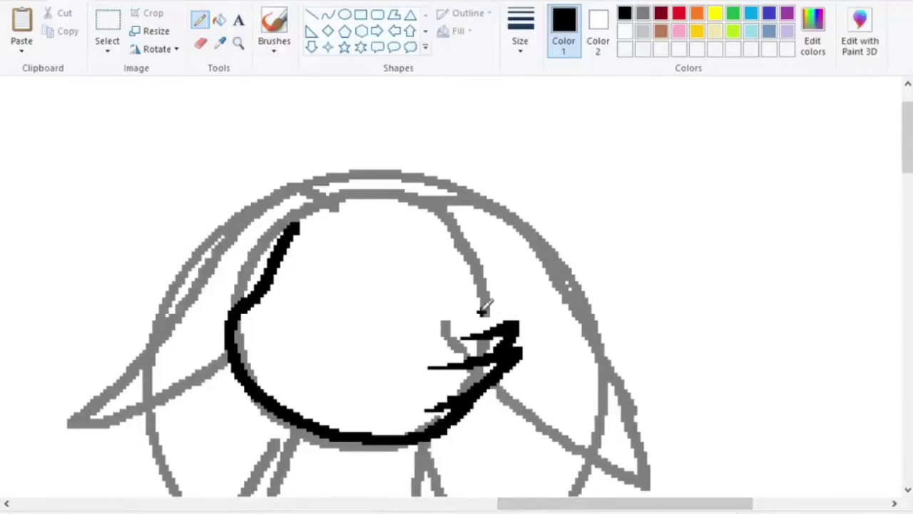
{"action": "mouse_move", "coordinate": [409, 221]}
{"action": "left_mouse_down"}
{"action": "mouse_move", "coordinate": [388, 135]}
{"action": "mouse_move", "coordinate": [444, 125]}
{"action": "mouse_move", "coordinate": [446, 194]}
{"action": "mouse_move", "coordinate": [592, 298]}
{"action": "mouse_move", "coordinate": [600, 381]}
{"action": "left_mouse_up"}
{"action": "key", "text": "ctrl+z"}
{"action": "key", "text": "ctrl+z"}
{"action": "scroll", "coordinate": [598, 377], "scroll_direction": "down", "scroll_amount": 1}
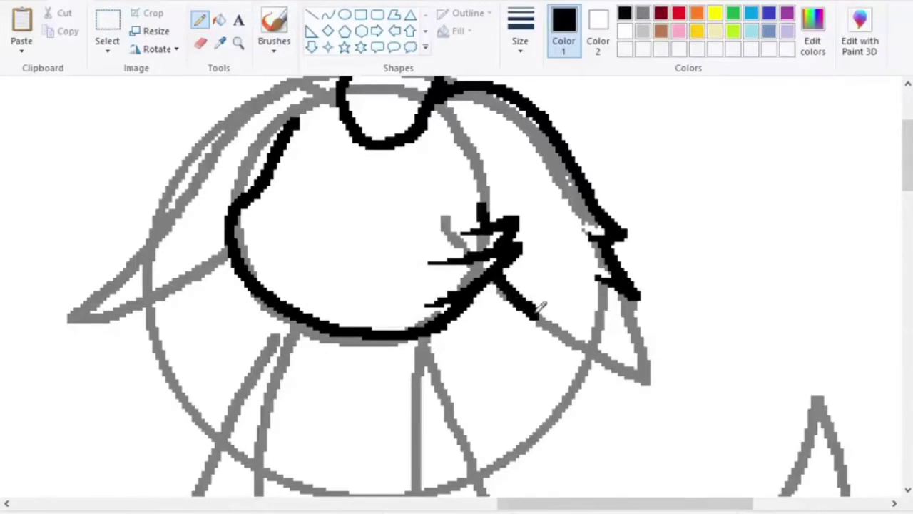
{"action": "left_click_drag", "start_coordinate": [641, 378], "coordinate": [626, 287]}
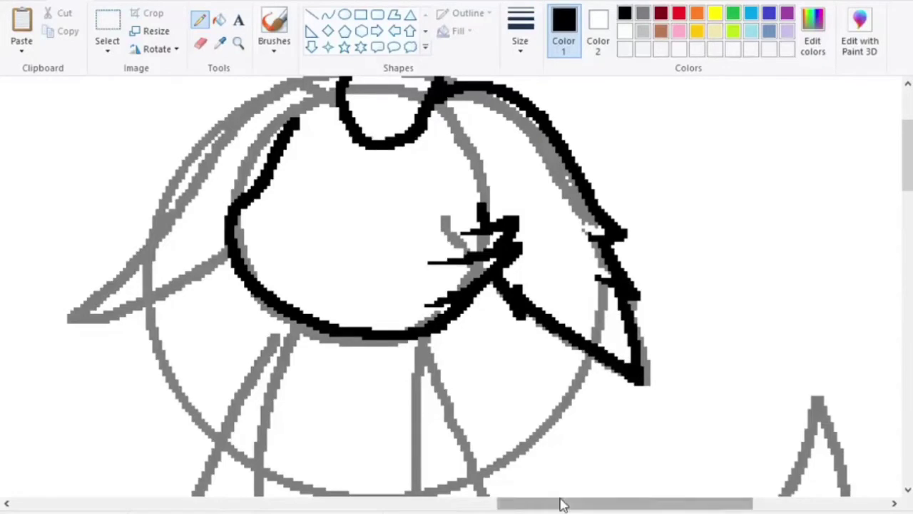
- Ink the third pose's drooping left ear in black with small fur notches, joining it to the face outline
{"action": "left_click_drag", "start_coordinate": [561, 503], "coordinate": [518, 503]}
{"action": "scroll", "coordinate": [515, 357], "scroll_direction": "up", "scroll_amount": 3}
{"action": "key", "text": "ctrl+z"}
{"action": "mouse_move", "coordinate": [492, 187]}
{"action": "left_mouse_down"}
{"action": "mouse_move", "coordinate": [431, 169]}
{"action": "mouse_move", "coordinate": [312, 295]}
{"action": "mouse_move", "coordinate": [328, 298]}
{"action": "mouse_move", "coordinate": [263, 395]}
{"action": "mouse_move", "coordinate": [269, 406]}
{"action": "mouse_move", "coordinate": [384, 355]}
{"action": "left_mouse_up"}
{"action": "scroll", "coordinate": [387, 347], "scroll_direction": "down", "scroll_amount": 5}
{"action": "scroll", "coordinate": [530, 203], "scroll_direction": "up", "scroll_amount": 3}
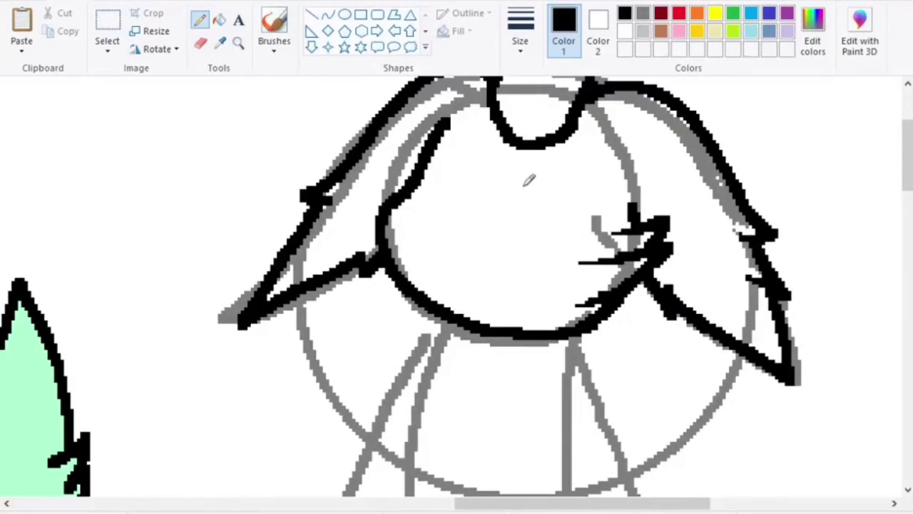
- Ink thin angular shut eyes and a curved muzzle line on the third pose's face, undoing misplaced strokes
{"action": "left_click_drag", "start_coordinate": [592, 150], "coordinate": [509, 199]}
{"action": "key", "text": "ctrl+z"}
{"action": "mouse_move", "coordinate": [439, 144]}
{"action": "left_mouse_down"}
{"action": "mouse_move", "coordinate": [423, 212]}
{"action": "mouse_move", "coordinate": [437, 137]}
{"action": "left_mouse_up"}
{"action": "key", "text": "ctrl+z"}
{"action": "left_click_drag", "start_coordinate": [422, 250], "coordinate": [467, 217]}
{"action": "left_click_drag", "start_coordinate": [596, 504], "coordinate": [593, 506]}
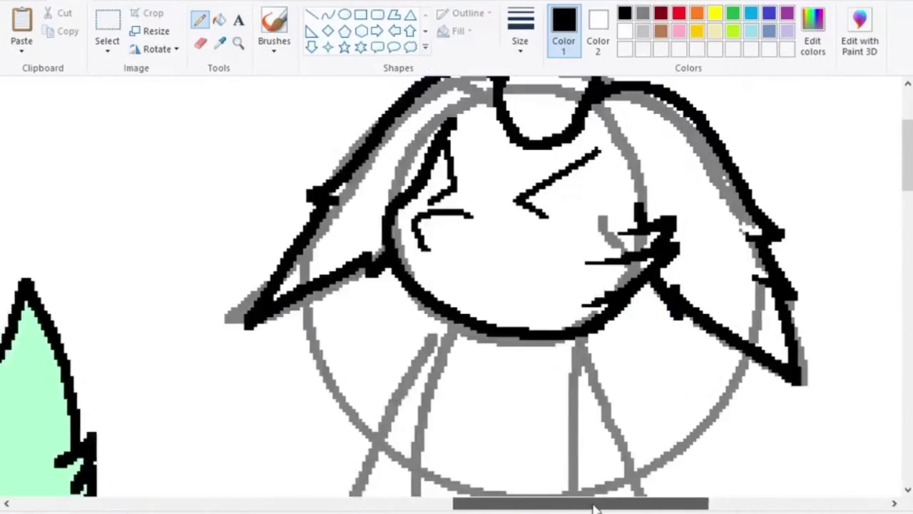
- Ink a small triangular nose inside the third pose's muzzle curve, undoing misplaced strokes
{"action": "scroll", "coordinate": [531, 425], "scroll_direction": "up", "scroll_amount": 2}
{"action": "key", "text": "ctrl+z"}
{"action": "mouse_move", "coordinate": [458, 342]}
{"action": "left_mouse_down"}
{"action": "mouse_move", "coordinate": [540, 284]}
{"action": "mouse_move", "coordinate": [525, 285]}
{"action": "mouse_move", "coordinate": [543, 294]}
{"action": "left_mouse_up"}
{"action": "key", "text": "ctrl+z"}
{"action": "mouse_move", "coordinate": [472, 338]}
{"action": "left_mouse_down"}
{"action": "mouse_move", "coordinate": [452, 303]}
{"action": "mouse_move", "coordinate": [516, 303]}
{"action": "left_mouse_up"}
{"action": "key", "text": "ctrl+z"}
{"action": "left_click_drag", "start_coordinate": [455, 303], "coordinate": [507, 307]}
{"action": "key", "text": "ctrl+z"}
{"action": "key", "text": "ctrl+z"}
{"action": "key", "text": "ctrl+z"}
{"action": "mouse_move", "coordinate": [447, 343]}
{"action": "left_mouse_down"}
{"action": "mouse_move", "coordinate": [434, 285]}
{"action": "mouse_move", "coordinate": [528, 289]}
{"action": "mouse_move", "coordinate": [454, 302]}
{"action": "left_mouse_up"}
{"action": "mouse_move", "coordinate": [452, 301]}
{"action": "left_mouse_down"}
{"action": "mouse_move", "coordinate": [492, 289]}
{"action": "mouse_move", "coordinate": [456, 300]}
{"action": "mouse_move", "coordinate": [472, 341]}
{"action": "left_mouse_up"}
{"action": "key", "text": "ctrl+z"}
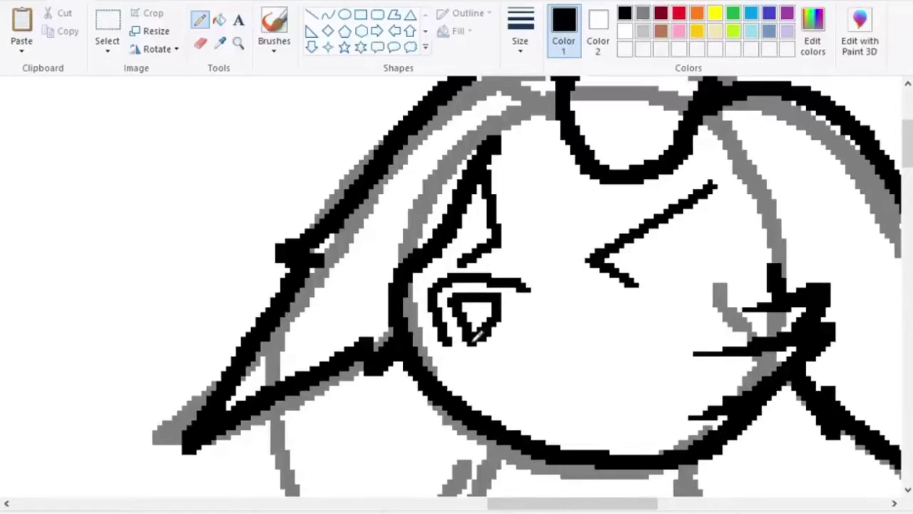
- Ink the third pose's wavy upper mouth line from the muzzle across to the far cheek
{"action": "mouse_move", "coordinate": [413, 338]}
{"action": "left_mouse_down"}
{"action": "mouse_move", "coordinate": [527, 359]}
{"action": "mouse_move", "coordinate": [674, 444]}
{"action": "mouse_move", "coordinate": [451, 361]}
{"action": "mouse_move", "coordinate": [655, 332]}
{"action": "mouse_move", "coordinate": [694, 410]}
{"action": "mouse_move", "coordinate": [659, 452]}
{"action": "left_mouse_up"}
{"action": "key", "text": "ctrl+z"}
{"action": "key", "text": "ctrl+z"}
{"action": "left_click_drag", "start_coordinate": [653, 333], "coordinate": [718, 415]}
{"action": "right_click", "coordinate": [699, 415]}
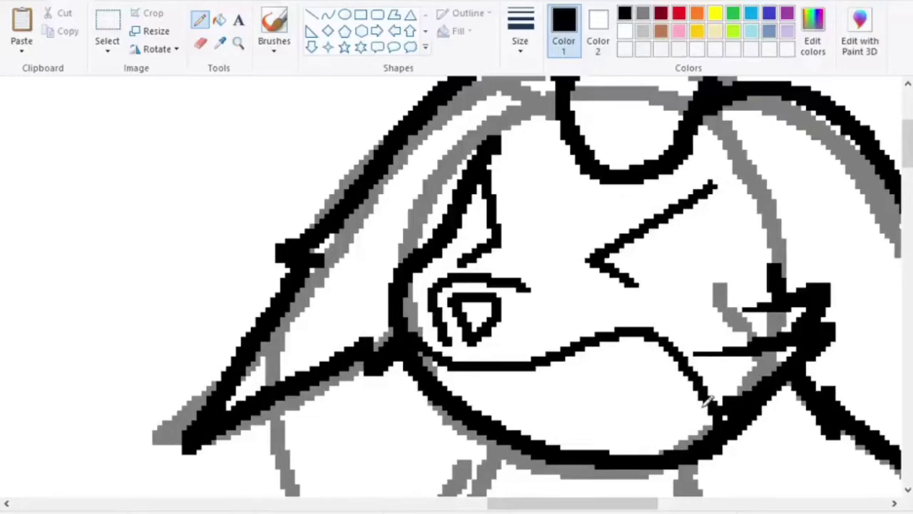
- Add small pointed fangs below the mouth line and a thin curved tongue line inside the open mouth
{"action": "left_click_drag", "start_coordinate": [620, 332], "coordinate": [650, 330]}
{"action": "left_click_drag", "start_coordinate": [565, 406], "coordinate": [685, 371]}
{"action": "key", "text": "ctrl+z"}
{"action": "mouse_move", "coordinate": [539, 440]}
{"action": "left_mouse_down"}
{"action": "mouse_move", "coordinate": [601, 399]}
{"action": "mouse_move", "coordinate": [682, 376]}
{"action": "left_mouse_up"}
- Ink the third pose's round mane outline with jagged fur notches and small fur tufts behind the horn
{"action": "scroll", "coordinate": [677, 378], "scroll_direction": "down", "scroll_amount": 4}
{"action": "scroll", "coordinate": [565, 385], "scroll_direction": "up", "scroll_amount": 2}
{"action": "scroll", "coordinate": [601, 310], "scroll_direction": "down", "scroll_amount": 5}
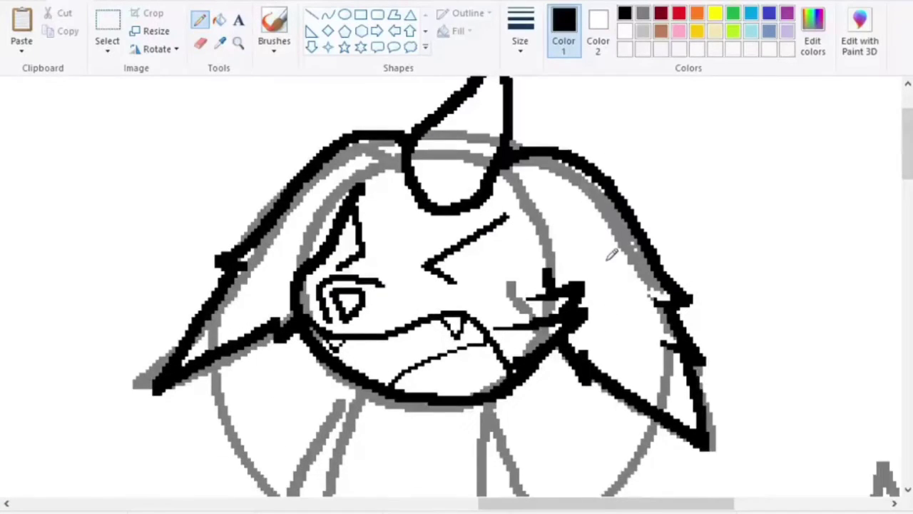
{"action": "mouse_move", "coordinate": [228, 171]}
{"action": "left_mouse_down"}
{"action": "mouse_move", "coordinate": [248, 239]}
{"action": "mouse_move", "coordinate": [314, 314]}
{"action": "mouse_move", "coordinate": [333, 306]}
{"action": "mouse_move", "coordinate": [455, 355]}
{"action": "mouse_move", "coordinate": [559, 323]}
{"action": "mouse_move", "coordinate": [601, 295]}
{"action": "mouse_move", "coordinate": [662, 203]}
{"action": "left_mouse_up"}
{"action": "scroll", "coordinate": [660, 206], "scroll_direction": "down", "scroll_amount": 2}
{"action": "scroll", "coordinate": [653, 214], "scroll_direction": "up", "scroll_amount": 2}
{"action": "left_click_drag", "start_coordinate": [538, 503], "coordinate": [686, 504]}
{"action": "scroll", "coordinate": [299, 214], "scroll_direction": "up", "scroll_amount": 2}
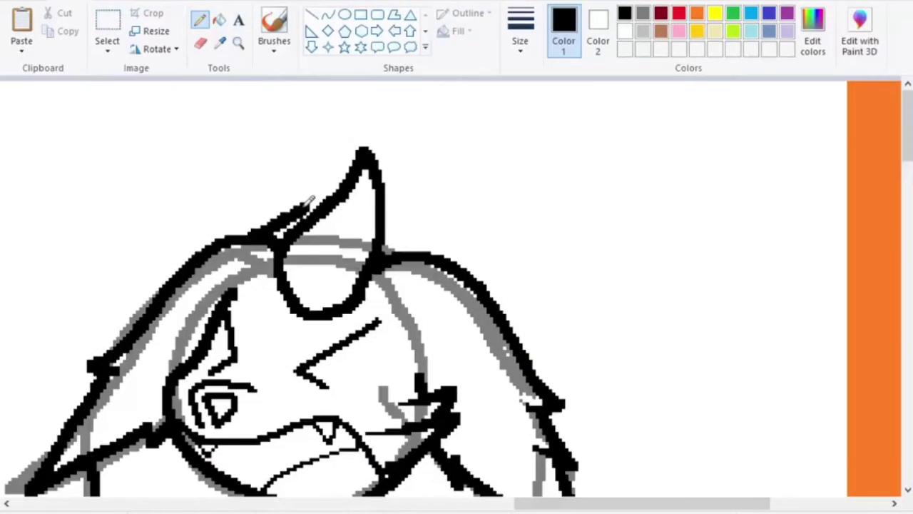
- Ink the sides of both of the third pose's outstretched arms from the mane downward, undoing misplaced strokes
{"action": "scroll", "coordinate": [393, 235], "scroll_direction": "down", "scroll_amount": 4}
{"action": "scroll", "coordinate": [386, 266], "scroll_direction": "down", "scroll_amount": 4}
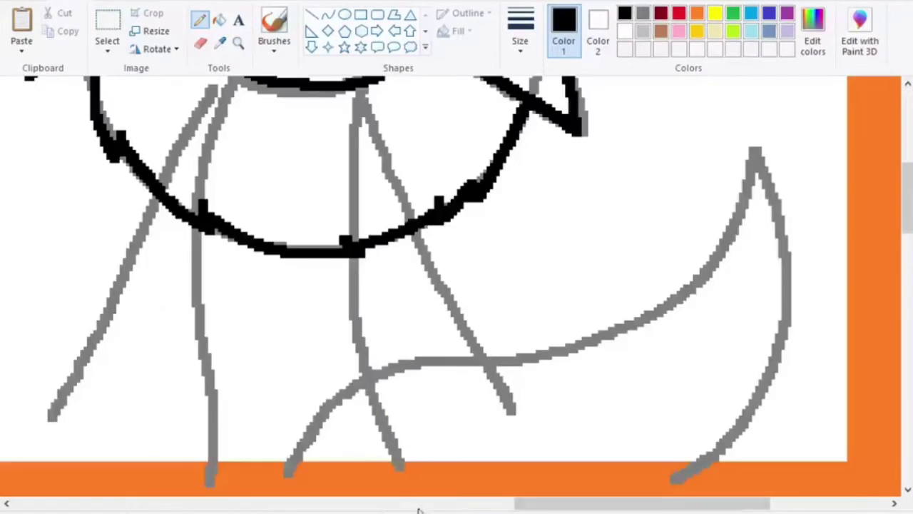
{"action": "left_click_drag", "start_coordinate": [542, 503], "coordinate": [510, 503]}
{"action": "left_click_drag", "start_coordinate": [341, 91], "coordinate": [214, 267]}
{"action": "key", "text": "ctrl+z"}
{"action": "left_click_drag", "start_coordinate": [258, 182], "coordinate": [169, 353]}
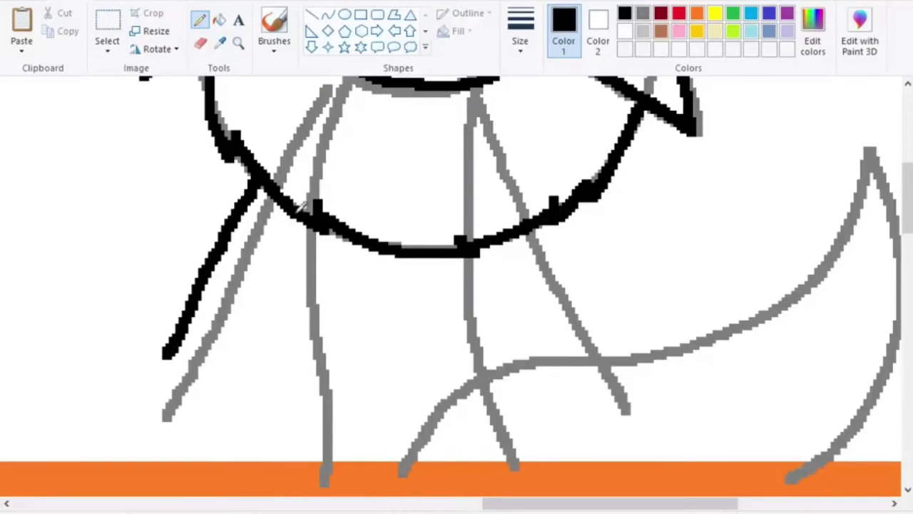
{"action": "left_click_drag", "start_coordinate": [302, 209], "coordinate": [227, 375]}
{"action": "left_click_drag", "start_coordinate": [515, 229], "coordinate": [568, 367]}
{"action": "left_click_drag", "start_coordinate": [569, 204], "coordinate": [627, 349]}
{"action": "mouse_move", "coordinate": [180, 346]}
{"action": "left_mouse_down"}
{"action": "mouse_move", "coordinate": [128, 446]}
{"action": "mouse_move", "coordinate": [227, 376]}
{"action": "left_mouse_up"}
{"action": "mouse_move", "coordinate": [568, 367]}
{"action": "left_mouse_down"}
{"action": "mouse_move", "coordinate": [650, 376]}
{"action": "mouse_move", "coordinate": [627, 349]}
{"action": "left_mouse_up"}
{"action": "key", "text": "ctrl+z"}
{"action": "key", "text": "ctrl+z"}
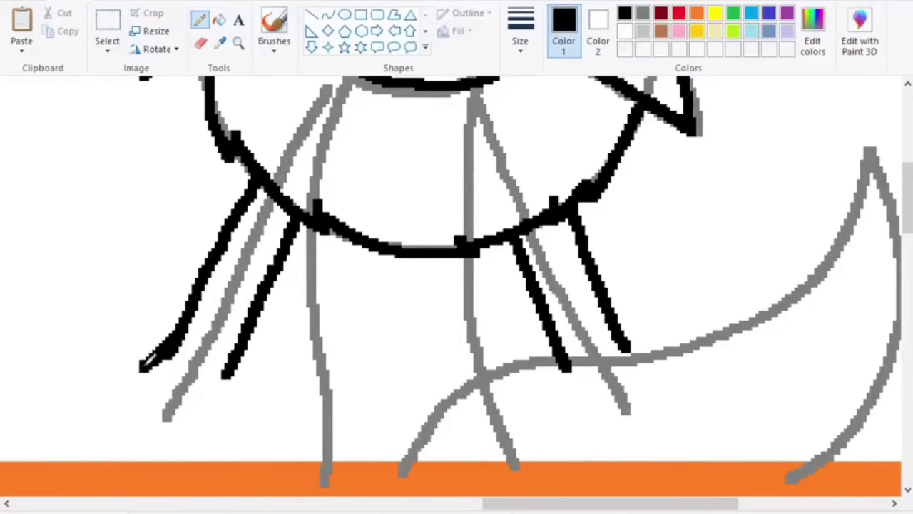
- Ink a rounded paw at the end of the third pose's left-hand arm, closing it to the arm's inner edge
{"action": "mouse_move", "coordinate": [143, 368]}
{"action": "left_mouse_down"}
{"action": "mouse_move", "coordinate": [169, 420]}
{"action": "mouse_move", "coordinate": [127, 398]}
{"action": "mouse_move", "coordinate": [169, 450]}
{"action": "left_mouse_up"}
{"action": "key", "text": "ctrl+z"}
{"action": "mouse_move", "coordinate": [173, 348]}
{"action": "left_mouse_down"}
{"action": "mouse_move", "coordinate": [129, 397]}
{"action": "mouse_move", "coordinate": [189, 455]}
{"action": "mouse_move", "coordinate": [232, 427]}
{"action": "left_mouse_up"}
{"action": "key", "text": "ctrl+z"}
{"action": "key", "text": "ctrl+z"}
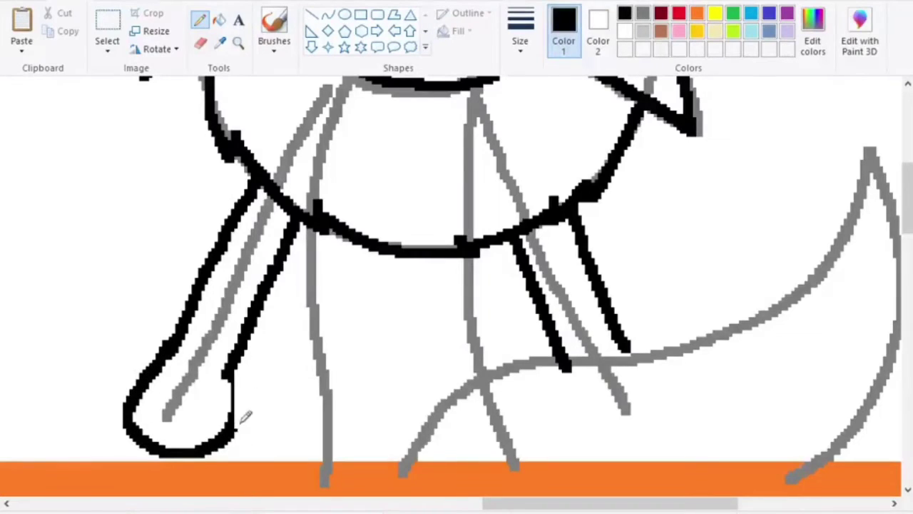
{"action": "key", "text": "ctrl+z"}
{"action": "left_click_drag", "start_coordinate": [228, 376], "coordinate": [224, 407]}
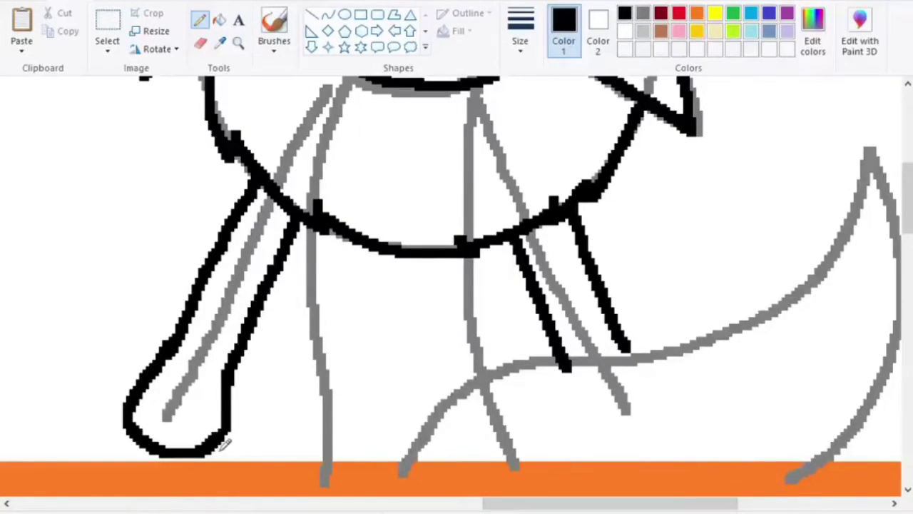
- Ink the rounded paw on the third pose's right-hand arm and add two toe lines to each paw
{"action": "mouse_move", "coordinate": [564, 371]}
{"action": "left_mouse_down"}
{"action": "mouse_move", "coordinate": [658, 414]}
{"action": "mouse_move", "coordinate": [626, 335]}
{"action": "mouse_move", "coordinate": [644, 435]}
{"action": "mouse_move", "coordinate": [622, 349]}
{"action": "left_mouse_up"}
{"action": "key", "text": "ctrl+z"}
{"action": "key", "text": "ctrl+z"}
{"action": "key", "text": "ctrl+z"}
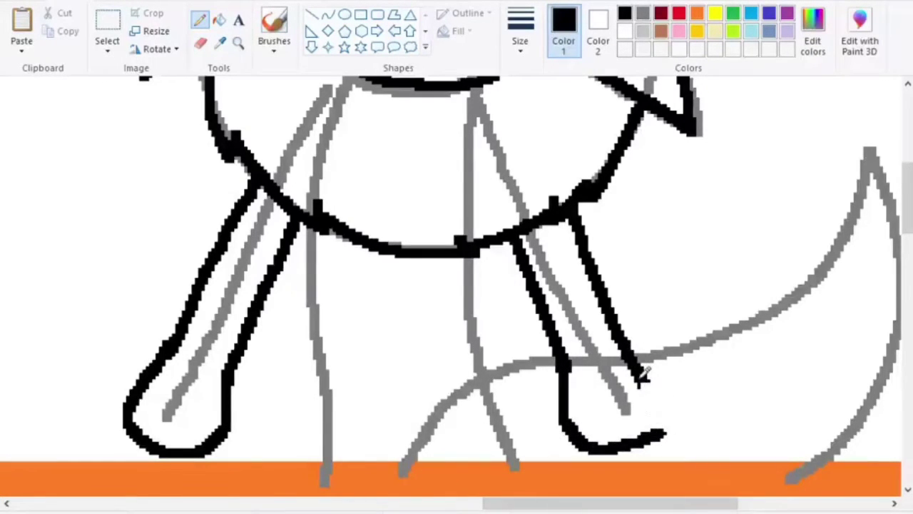
{"action": "left_click_drag", "start_coordinate": [640, 380], "coordinate": [660, 430]}
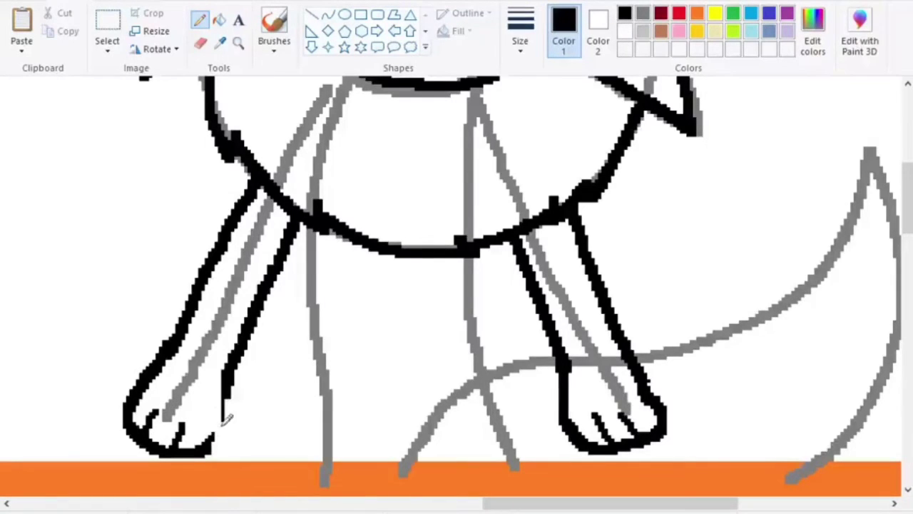
- Reshape the left-hand paw with straighter edges, then free-form select it and shift it slightly up and inward
{"action": "left_click_drag", "start_coordinate": [224, 396], "coordinate": [208, 448]}
{"action": "mouse_move", "coordinate": [131, 396]}
{"action": "left_mouse_down"}
{"action": "mouse_move", "coordinate": [149, 353]}
{"action": "mouse_move", "coordinate": [130, 423]}
{"action": "mouse_move", "coordinate": [173, 349]}
{"action": "left_mouse_up"}
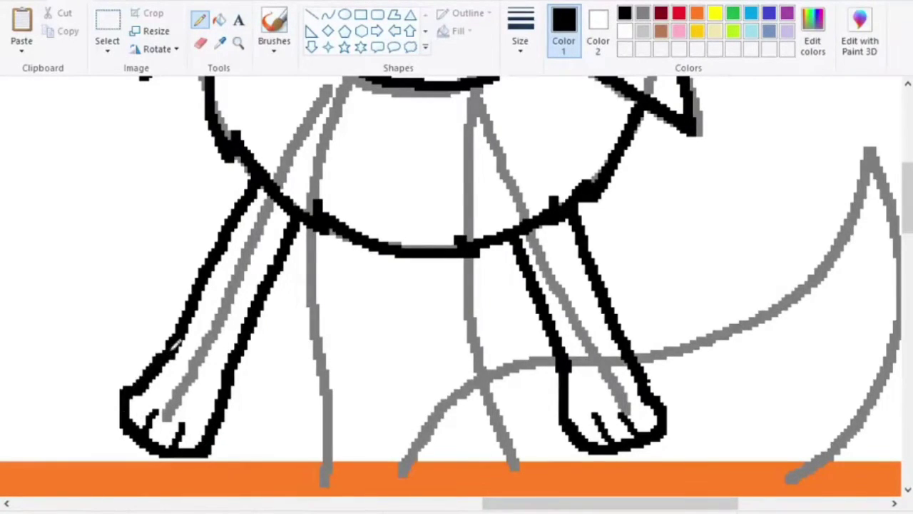
{"action": "left_click", "coordinate": [107, 47]}
{"action": "left_click", "coordinate": [139, 104]}
{"action": "mouse_move", "coordinate": [272, 363]}
{"action": "left_mouse_down"}
{"action": "mouse_move", "coordinate": [246, 325]}
{"action": "mouse_move", "coordinate": [274, 368]}
{"action": "mouse_move", "coordinate": [253, 344]}
{"action": "left_mouse_up"}
{"action": "left_click", "coordinate": [486, 275]}
{"action": "scroll", "coordinate": [485, 274], "scroll_direction": "down", "scroll_amount": 1}
{"action": "scroll", "coordinate": [485, 275], "scroll_direction": "up", "scroll_amount": 1}
- Ink both sides of the third pose's torso from the mane down past the bottom edge with the Pencil
{"action": "left_click", "coordinate": [201, 21]}
{"action": "scroll", "coordinate": [321, 198], "scroll_direction": "down", "scroll_amount": 2}
{"action": "left_click_drag", "start_coordinate": [311, 169], "coordinate": [325, 344]}
{"action": "key", "text": "ctrl+z"}
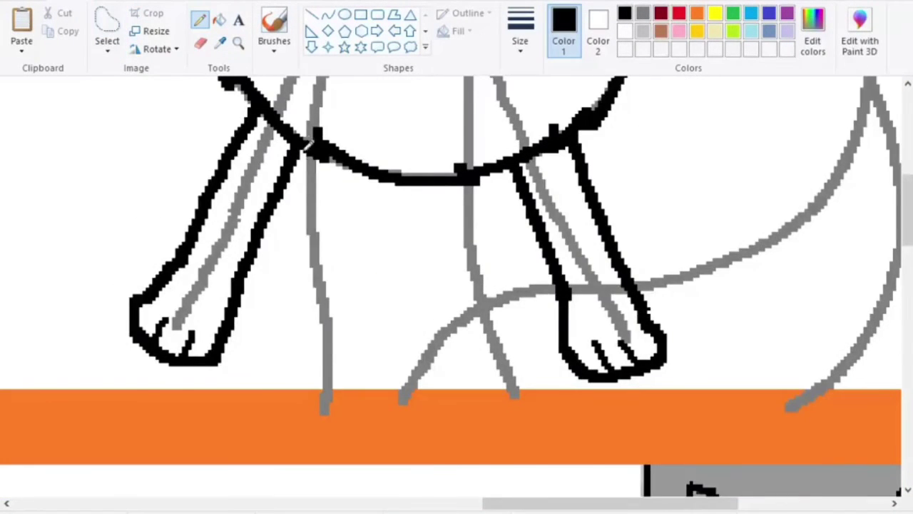
{"action": "scroll", "coordinate": [305, 150], "scroll_direction": "up", "scroll_amount": 1}
{"action": "mouse_move", "coordinate": [344, 128]}
{"action": "left_mouse_down"}
{"action": "mouse_move", "coordinate": [314, 336]}
{"action": "mouse_move", "coordinate": [325, 399]}
{"action": "left_mouse_up"}
{"action": "scroll", "coordinate": [324, 392], "scroll_direction": "down", "scroll_amount": 1}
{"action": "key", "text": "ctrl+z"}
{"action": "mouse_move", "coordinate": [304, 153]}
{"action": "left_mouse_down"}
{"action": "mouse_move", "coordinate": [326, 401]}
{"action": "mouse_move", "coordinate": [315, 303]}
{"action": "mouse_move", "coordinate": [301, 402]}
{"action": "left_mouse_up"}
{"action": "key", "text": "ctrl+z"}
{"action": "left_click_drag", "start_coordinate": [485, 174], "coordinate": [523, 405]}
- Ink the third pose's curved tail with a pointed tip and jagged fur notches along its edges
{"action": "left_click_drag", "start_coordinate": [535, 502], "coordinate": [617, 503]}
{"action": "scroll", "coordinate": [305, 426], "scroll_direction": "up", "scroll_amount": 1}
{"action": "left_click_drag", "start_coordinate": [199, 416], "coordinate": [264, 399]}
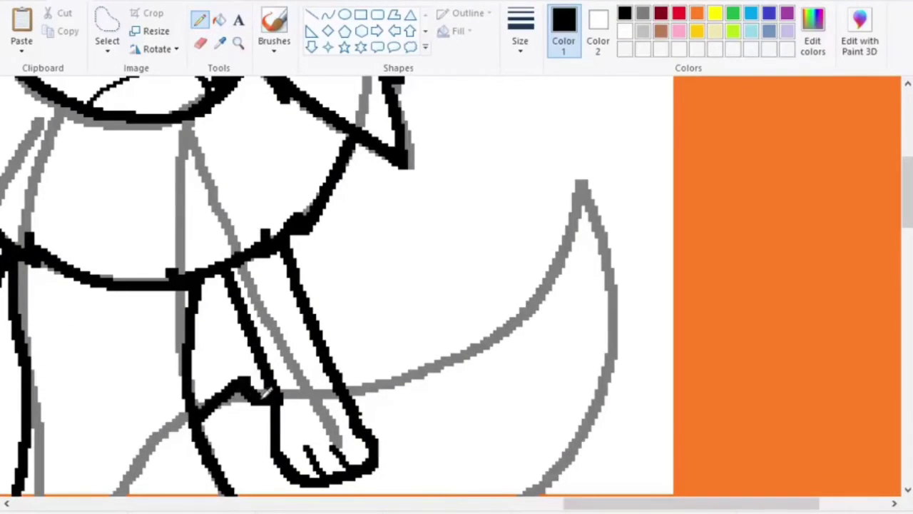
{"action": "mouse_move", "coordinate": [346, 395]}
{"action": "left_mouse_down"}
{"action": "mouse_move", "coordinate": [534, 284]}
{"action": "mouse_move", "coordinate": [577, 160]}
{"action": "mouse_move", "coordinate": [605, 222]}
{"action": "mouse_move", "coordinate": [593, 401]}
{"action": "mouse_move", "coordinate": [614, 391]}
{"action": "mouse_move", "coordinate": [557, 471]}
{"action": "left_mouse_up"}
- Set Color 1 to gray and erase the third pose's gray sketch lines without touching the black ink
{"action": "scroll", "coordinate": [556, 447], "scroll_direction": "down", "scroll_amount": 3}
{"action": "scroll", "coordinate": [330, 258], "scroll_direction": "down", "scroll_amount": 2}
{"action": "left_click", "coordinate": [644, 13]}
{"action": "left_click", "coordinate": [201, 43]}
{"action": "mouse_move", "coordinate": [468, 187]}
{"action": "left_mouse_down"}
{"action": "mouse_move", "coordinate": [459, 282]}
{"action": "mouse_move", "coordinate": [568, 428]}
{"action": "left_mouse_up"}
- Sample the coral red from the earlier pose and fill the third pose's head, ears and both arms
{"action": "left_click", "coordinate": [219, 20]}
{"action": "left_click", "coordinate": [220, 43]}
{"action": "left_click", "coordinate": [35, 226]}
{"action": "left_click", "coordinate": [456, 164]}
{"action": "scroll", "coordinate": [511, 247], "scroll_direction": "up", "scroll_amount": 3}
{"action": "left_click_drag", "start_coordinate": [485, 504], "coordinate": [600, 504]}
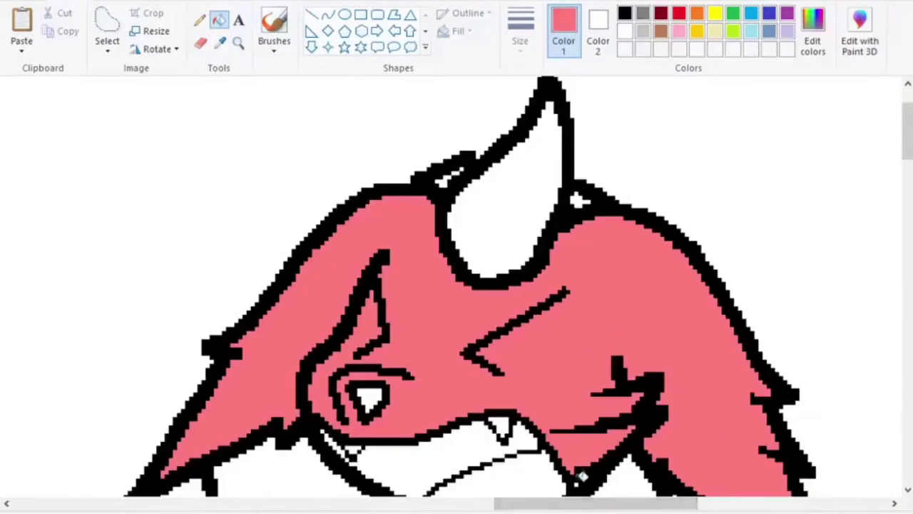
{"action": "key", "text": "ctrl+z"}
{"action": "left_click", "coordinate": [435, 311]}
{"action": "scroll", "coordinate": [435, 312], "scroll_direction": "down", "scroll_amount": 5}
{"action": "left_click", "coordinate": [232, 307]}
{"action": "left_click", "coordinate": [693, 374]}
- Sample the light purple from the earlier pose, outline the wrist boundaries and fill both of the third pose's paws
{"action": "scroll", "coordinate": [571, 506], "scroll_direction": "up", "scroll_amount": 2}
{"action": "left_click_drag", "start_coordinate": [656, 504], "coordinate": [749, 507]}
{"action": "scroll", "coordinate": [373, 131], "scroll_direction": "up", "scroll_amount": 1}
{"action": "left_click", "coordinate": [219, 44]}
{"action": "scroll", "coordinate": [371, 154], "scroll_direction": "down", "scroll_amount": 3}
{"action": "left_click", "coordinate": [619, 395]}
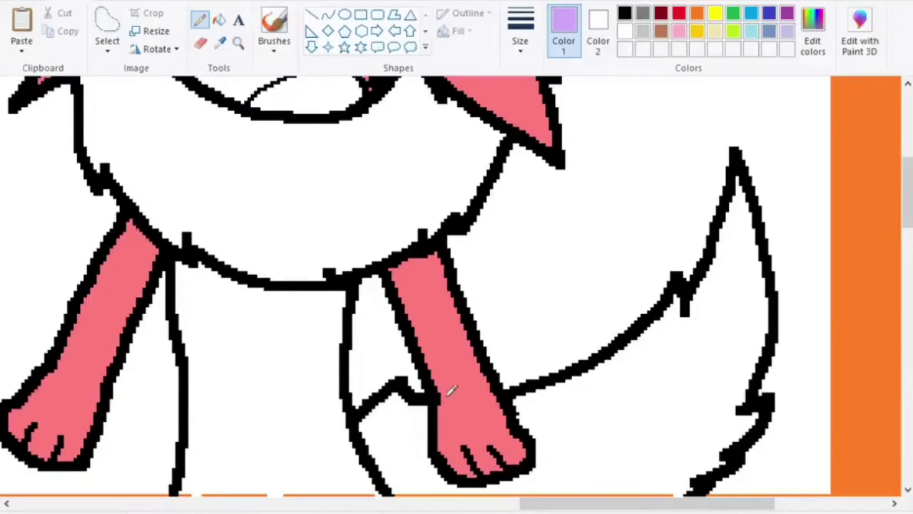
{"action": "left_click", "coordinate": [219, 20]}
{"action": "left_click", "coordinate": [64, 418]}
{"action": "left_click", "coordinate": [485, 435]}
- Sample the yellow-green from the second pose and fill the third pose's mane, horn and tail
{"action": "scroll", "coordinate": [492, 442], "scroll_direction": "down", "scroll_amount": 1}
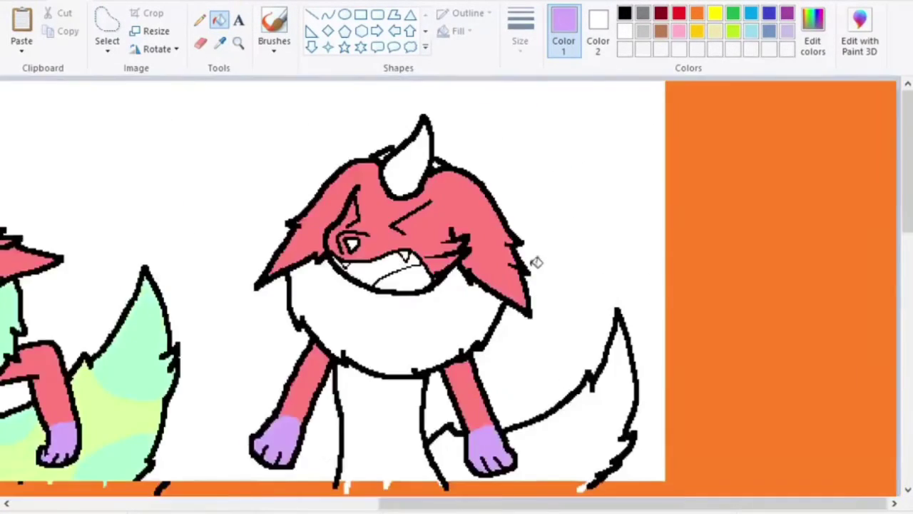
{"action": "scroll", "coordinate": [535, 263], "scroll_direction": "up", "scroll_amount": 1}
{"action": "left_click_drag", "start_coordinate": [578, 504], "coordinate": [474, 504]}
{"action": "left_click", "coordinate": [220, 43]}
{"action": "left_click", "coordinate": [93, 226]}
{"action": "left_click", "coordinate": [571, 278]}
{"action": "left_click", "coordinate": [805, 351]}
- Sample the coral red and fill the third pose's torso
{"action": "left_click", "coordinate": [220, 44]}
{"action": "left_click", "coordinate": [438, 175]}
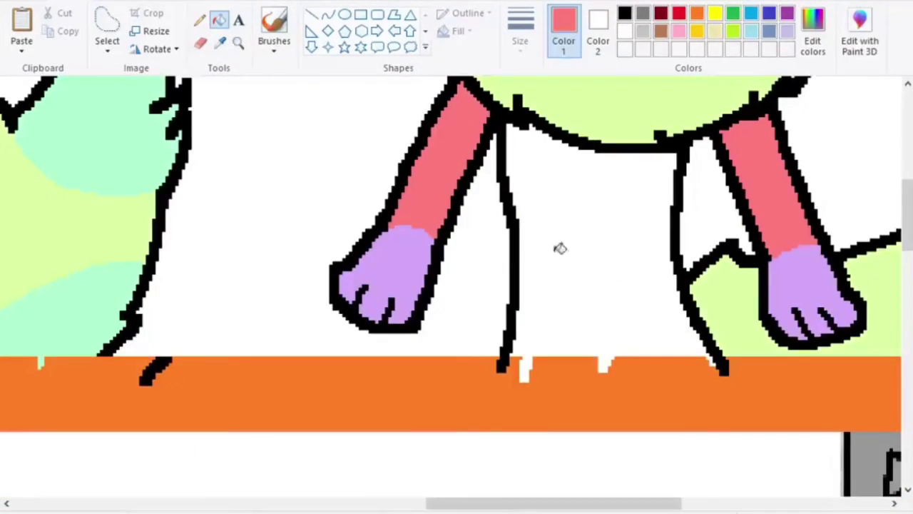
{"action": "left_click", "coordinate": [560, 249]}
- Fill the third pose's mouth interior and tongue with the dull mauve shades sampled from the second pose
{"action": "left_click_drag", "start_coordinate": [571, 505], "coordinate": [607, 507]}
{"action": "left_click", "coordinate": [220, 43]}
{"action": "left_click", "coordinate": [16, 90]}
{"action": "scroll", "coordinate": [585, 286], "scroll_direction": "up", "scroll_amount": 2}
{"action": "left_click", "coordinate": [576, 137]}
{"action": "left_click", "coordinate": [220, 44]}
{"action": "left_click", "coordinate": [489, 296]}
{"action": "scroll", "coordinate": [642, 278], "scroll_direction": "down", "scroll_amount": 2}
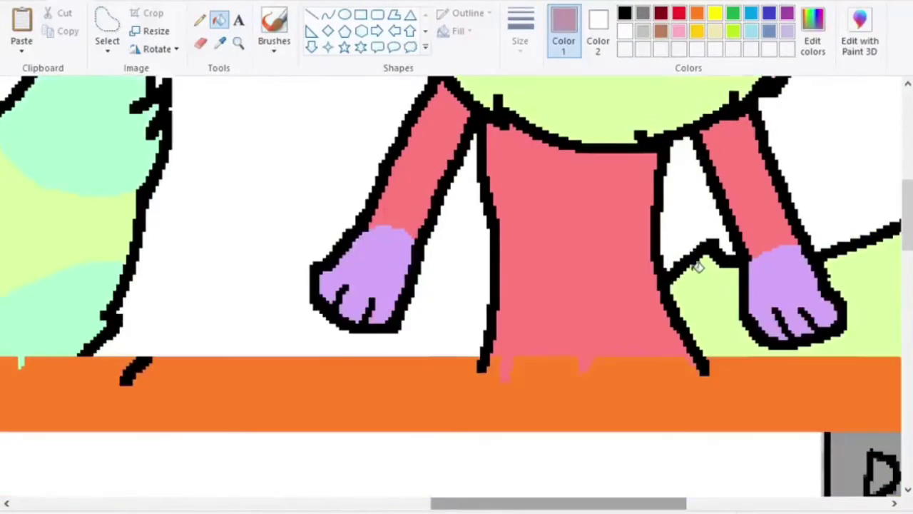
- Sample mint green from the second pose's tail, outline patches on the third pose's tail and fill them
{"action": "left_click", "coordinate": [200, 21]}
{"action": "left_click", "coordinate": [219, 44]}
{"action": "left_click", "coordinate": [103, 146]}
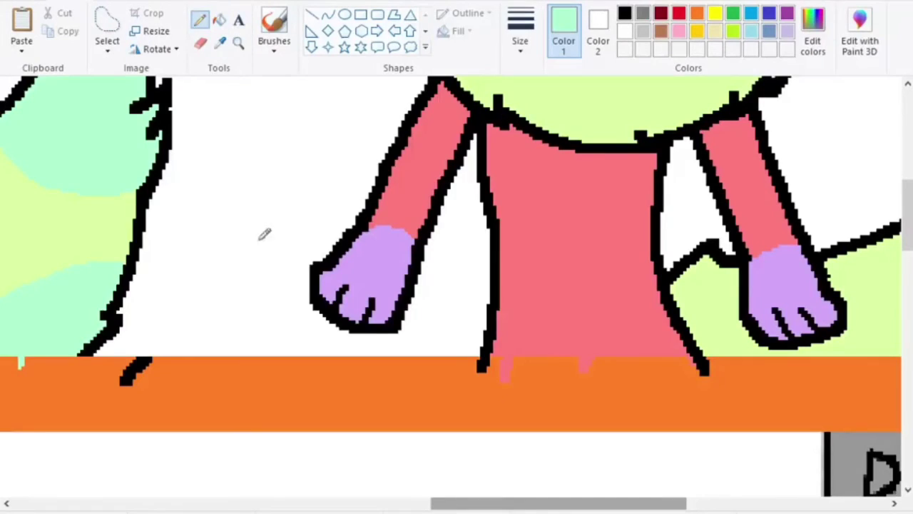
{"action": "left_click_drag", "start_coordinate": [500, 504], "coordinate": [635, 505]}
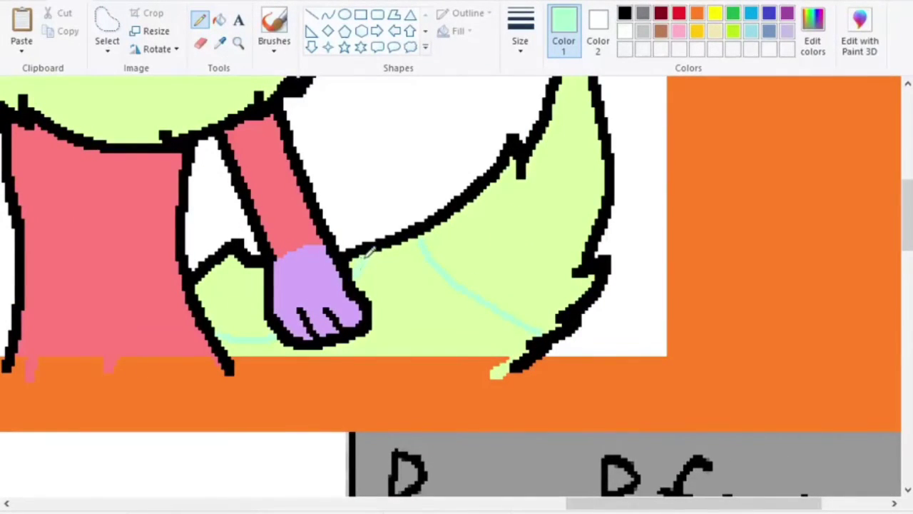
{"action": "left_click", "coordinate": [220, 21]}
{"action": "left_click", "coordinate": [239, 297]}
{"action": "left_click", "coordinate": [352, 264]}
{"action": "left_click", "coordinate": [505, 271]}
- Outline a large central spot and two side spots on the third pose's mane in mint green and fill them
{"action": "scroll", "coordinate": [507, 269], "scroll_direction": "up", "scroll_amount": 2}
{"action": "left_click", "coordinate": [203, 22]}
{"action": "left_click_drag", "start_coordinate": [602, 504], "coordinate": [512, 504]}
{"action": "scroll", "coordinate": [429, 423], "scroll_direction": "up", "scroll_amount": 1}
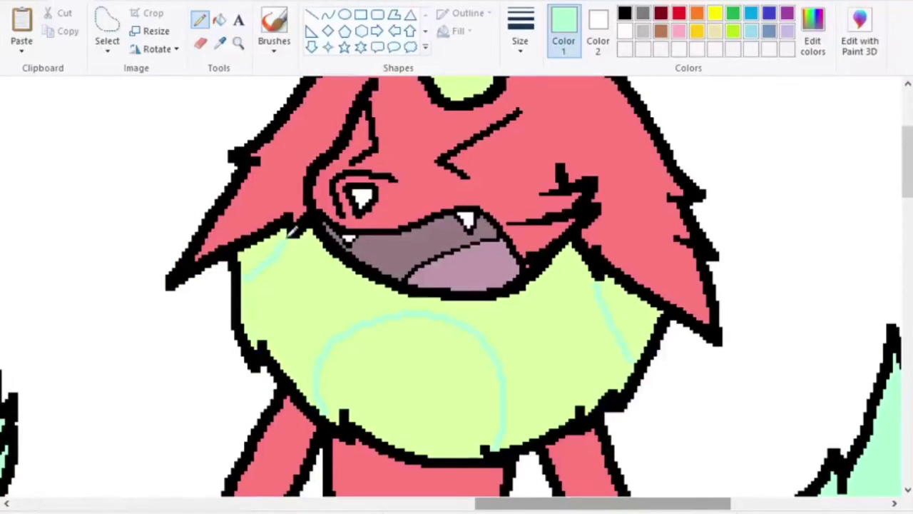
{"action": "left_click", "coordinate": [219, 20]}
{"action": "left_click", "coordinate": [400, 371]}
- Fill the tufts behind the third pose's horn with mint green, then outline and fill the horn's tip
{"action": "scroll", "coordinate": [426, 127], "scroll_direction": "up", "scroll_amount": 2}
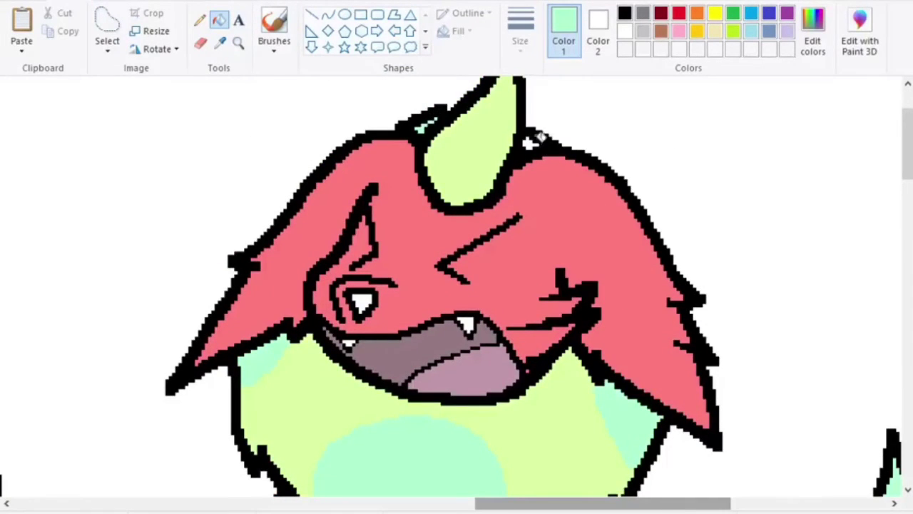
{"action": "scroll", "coordinate": [533, 139], "scroll_direction": "up", "scroll_amount": 2}
{"action": "left_click", "coordinate": [199, 20]}
{"action": "left_click_drag", "start_coordinate": [458, 220], "coordinate": [497, 240]}
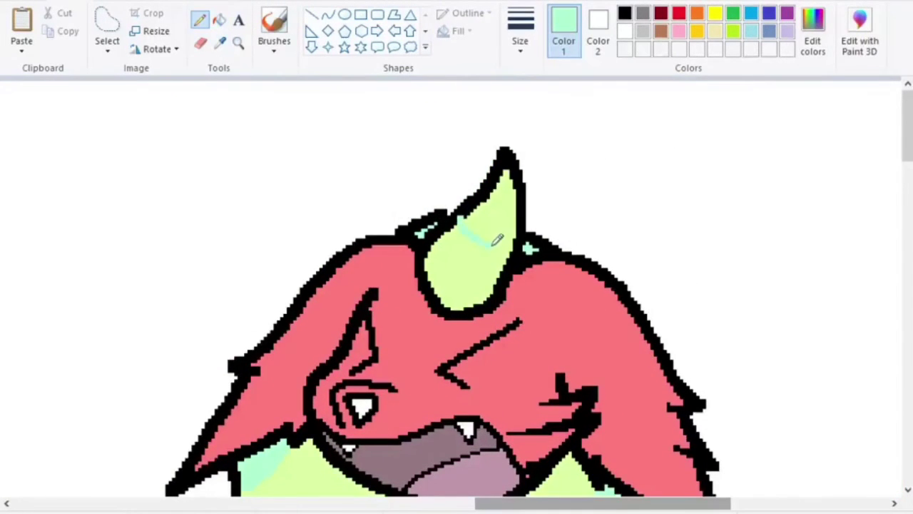
{"action": "left_click", "coordinate": [220, 21]}
{"action": "left_click", "coordinate": [508, 222]}
- Sample the near-black nose color from an earlier pose and fill the third pose's nose
{"action": "left_click_drag", "start_coordinate": [520, 505], "coordinate": [230, 505]}
{"action": "left_click", "coordinate": [220, 42]}
{"action": "left_click", "coordinate": [398, 251]}
{"action": "left_click_drag", "start_coordinate": [418, 505], "coordinate": [674, 505]}
{"action": "scroll", "coordinate": [514, 321], "scroll_direction": "up", "scroll_amount": 2}
{"action": "left_click", "coordinate": [480, 299]}
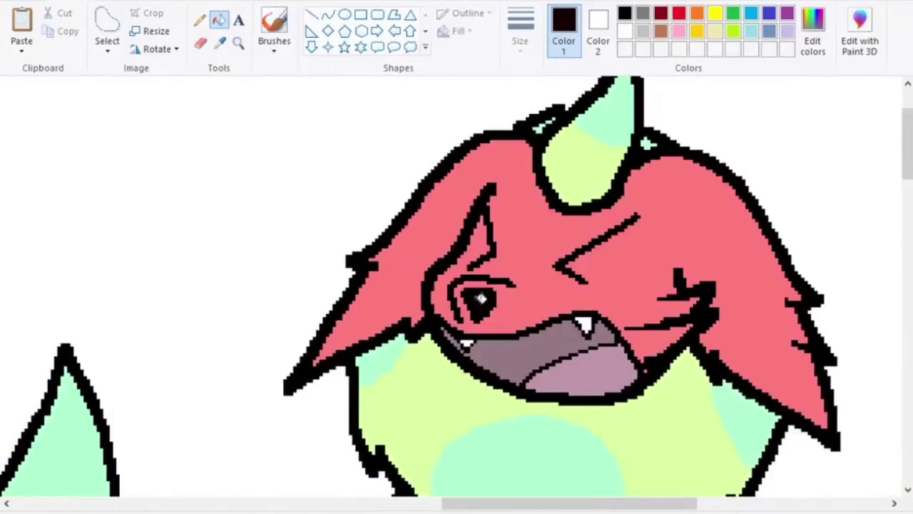
- Shorten the canvas slightly from its lower edge to trim the empty strip beneath the three poses
{"action": "scroll", "coordinate": [482, 299], "scroll_direction": "down", "scroll_amount": 4}
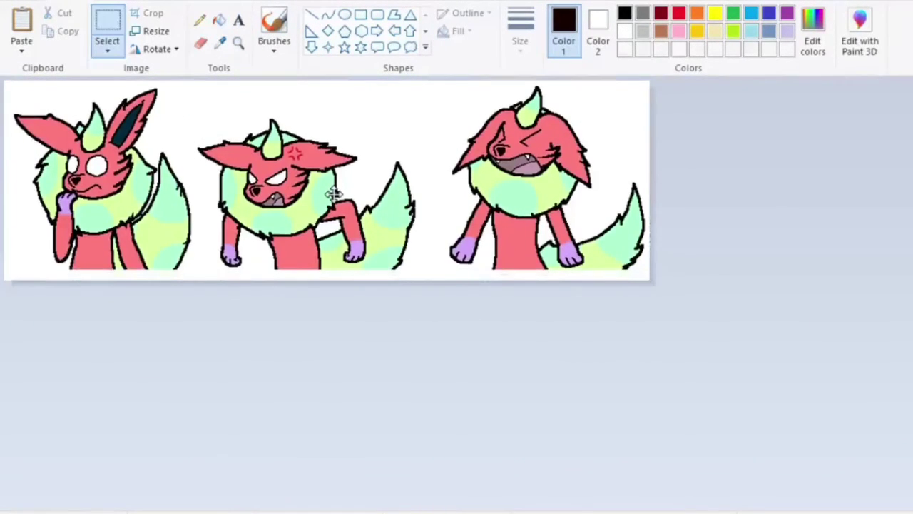
{"action": "left_click_drag", "start_coordinate": [328, 281], "coordinate": [332, 268]}
- Draw an oval speech bubble with a small pointed tail beside the third pose's head, undoing the first attempt
{"action": "scroll", "coordinate": [331, 268], "scroll_direction": "up", "scroll_amount": 1}
{"action": "scroll", "coordinate": [485, 304], "scroll_direction": "up", "scroll_amount": 1}
{"action": "left_click_drag", "start_coordinate": [476, 504], "coordinate": [681, 503]}
{"action": "left_click", "coordinate": [199, 21]}
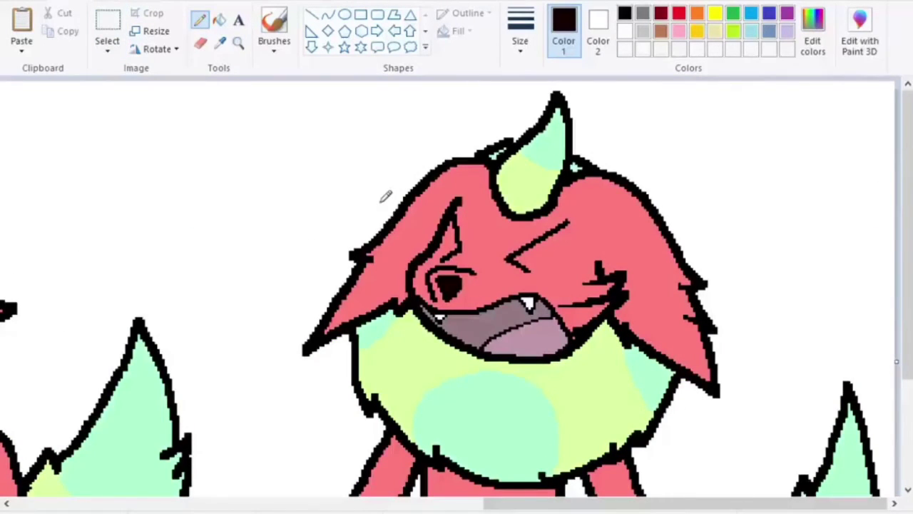
{"action": "mouse_move", "coordinate": [365, 194]}
{"action": "left_mouse_down"}
{"action": "mouse_move", "coordinate": [397, 183]}
{"action": "mouse_move", "coordinate": [174, 140]}
{"action": "mouse_move", "coordinate": [360, 202]}
{"action": "mouse_move", "coordinate": [220, 253]}
{"action": "left_mouse_up"}
{"action": "key", "text": "ctrl+z"}
{"action": "key", "text": "ctrl+z"}
{"action": "mouse_move", "coordinate": [366, 197]}
{"action": "left_mouse_down"}
{"action": "mouse_move", "coordinate": [325, 240]}
{"action": "mouse_move", "coordinate": [378, 90]}
{"action": "mouse_move", "coordinate": [403, 177]}
{"action": "left_mouse_up"}
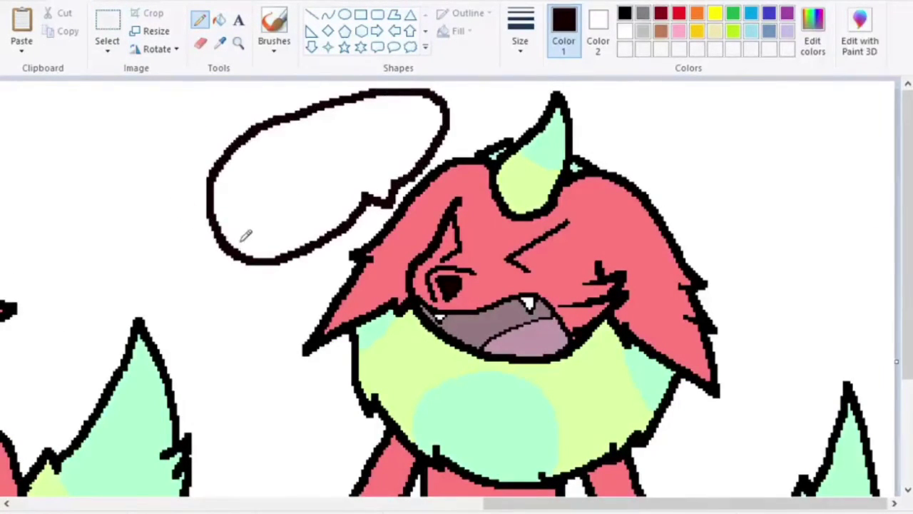
- Letter a slanted red "AAAAA" scream across the speech bubble, with letters shrinking toward the third pose's horn
{"action": "left_click", "coordinate": [679, 13]}
{"action": "left_click_drag", "start_coordinate": [235, 271], "coordinate": [308, 257]}
{"action": "left_click_drag", "start_coordinate": [237, 209], "coordinate": [262, 189]}
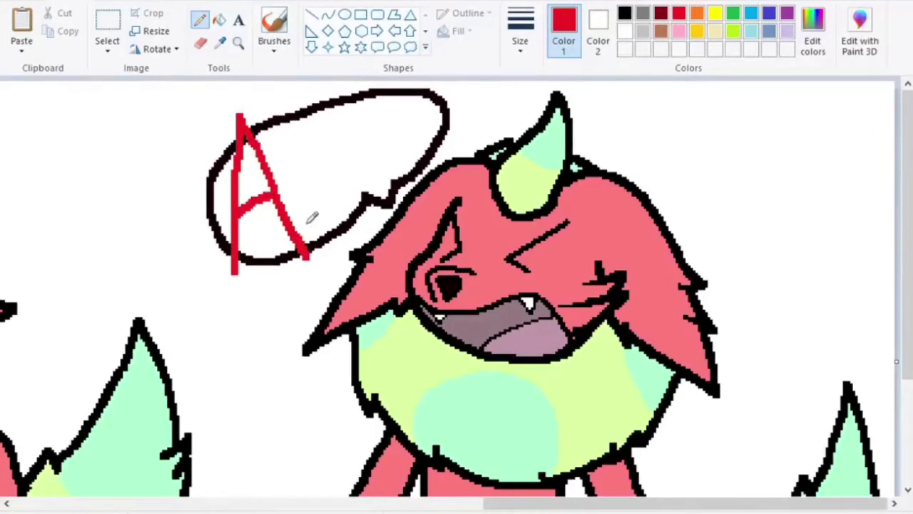
{"action": "left_click_drag", "start_coordinate": [287, 235], "coordinate": [341, 214]}
{"action": "mouse_move", "coordinate": [301, 196]}
{"action": "left_mouse_down"}
{"action": "mouse_move", "coordinate": [331, 163]}
{"action": "mouse_move", "coordinate": [380, 170]}
{"action": "mouse_move", "coordinate": [360, 144]}
{"action": "left_mouse_up"}
{"action": "mouse_move", "coordinate": [374, 174]}
{"action": "left_mouse_down"}
{"action": "mouse_move", "coordinate": [406, 143]}
{"action": "mouse_move", "coordinate": [446, 134]}
{"action": "left_mouse_up"}
{"action": "left_click_drag", "start_coordinate": [422, 132], "coordinate": [440, 119]}
- Fill the white background around the three poses with bright yellow, including the enclosed gaps between their bodies and tails
{"action": "scroll", "coordinate": [409, 166], "scroll_direction": "down", "scroll_amount": 2}
{"action": "scroll", "coordinate": [386, 176], "scroll_direction": "up", "scroll_amount": 1}
{"action": "left_click", "coordinate": [220, 20]}
{"action": "left_click", "coordinate": [714, 13]}
{"action": "left_click", "coordinate": [655, 162]}
{"action": "left_click", "coordinate": [652, 375]}
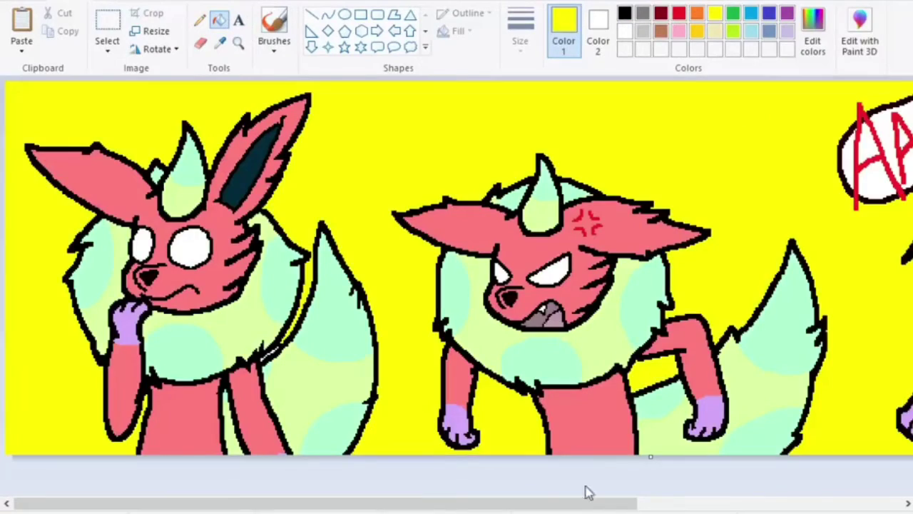
- Inspect the outlines of the poses along the canvas for background gaps missed by the yellow fill
{"action": "scroll", "coordinate": [592, 363], "scroll_direction": "up", "scroll_amount": 2}
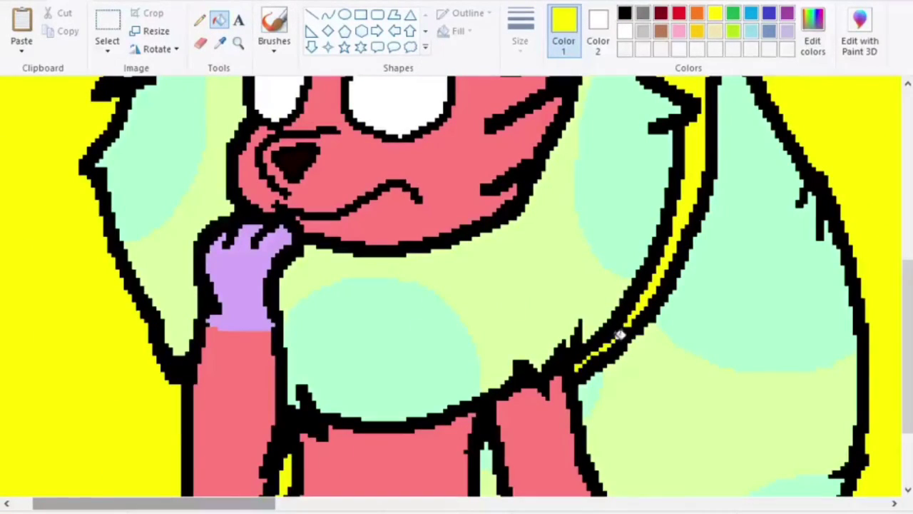
{"action": "left_click_drag", "start_coordinate": [224, 504], "coordinate": [532, 505]}
{"action": "scroll", "coordinate": [518, 328], "scroll_direction": "down", "scroll_amount": 2}
{"action": "scroll", "coordinate": [515, 329], "scroll_direction": "down", "scroll_amount": 2}
{"action": "scroll", "coordinate": [508, 348], "scroll_direction": "up", "scroll_amount": 3}
{"action": "scroll", "coordinate": [507, 348], "scroll_direction": "down", "scroll_amount": 3}
{"action": "scroll", "coordinate": [505, 290], "scroll_direction": "up", "scroll_amount": 1}
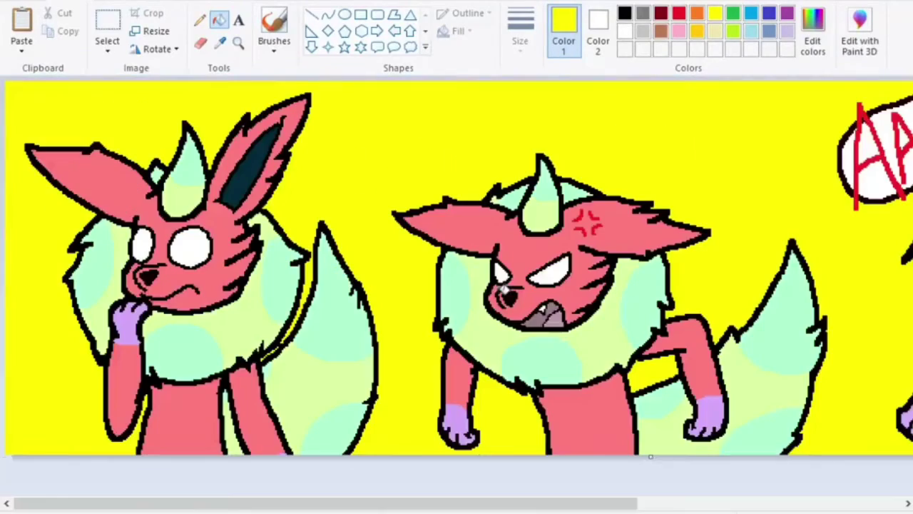
- Clear the whole drawing off the canvas and fill the blank canvas with solid red
{"action": "key", "text": "ctrl+a"}
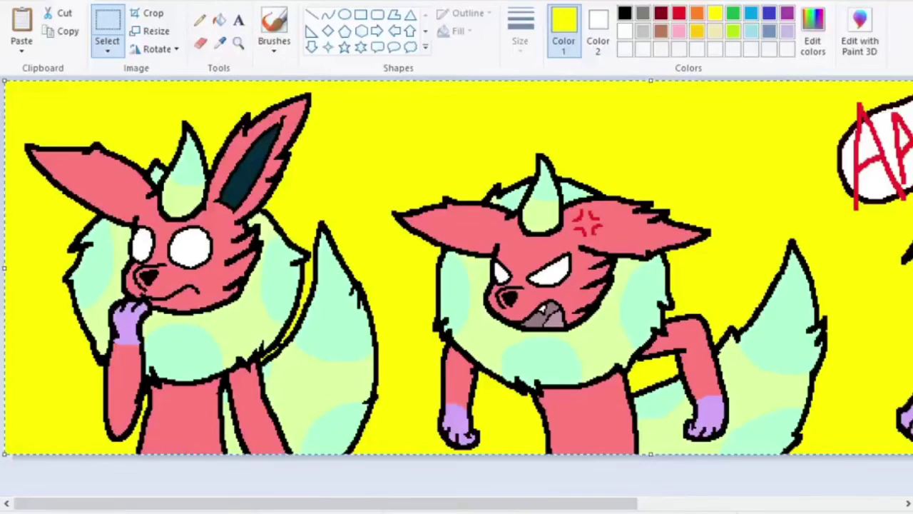
{"action": "key", "text": "Delete"}
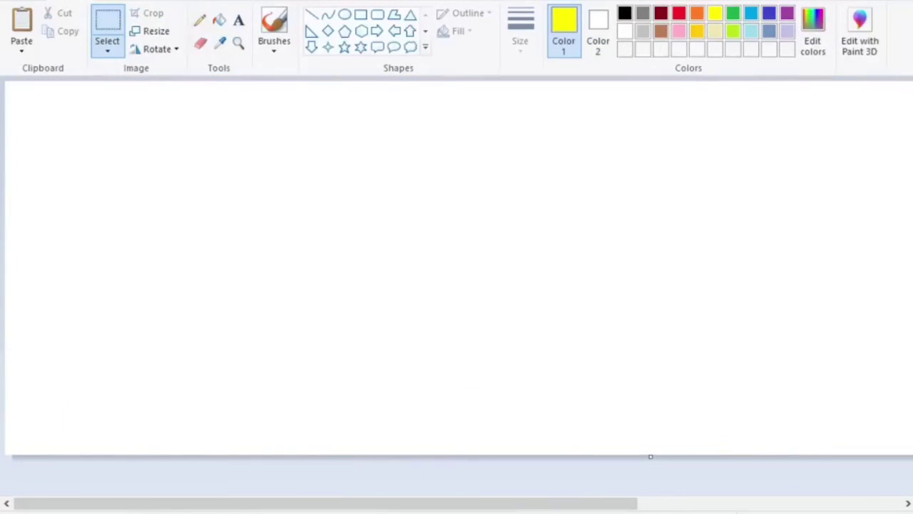
{"action": "left_click", "coordinate": [678, 13]}
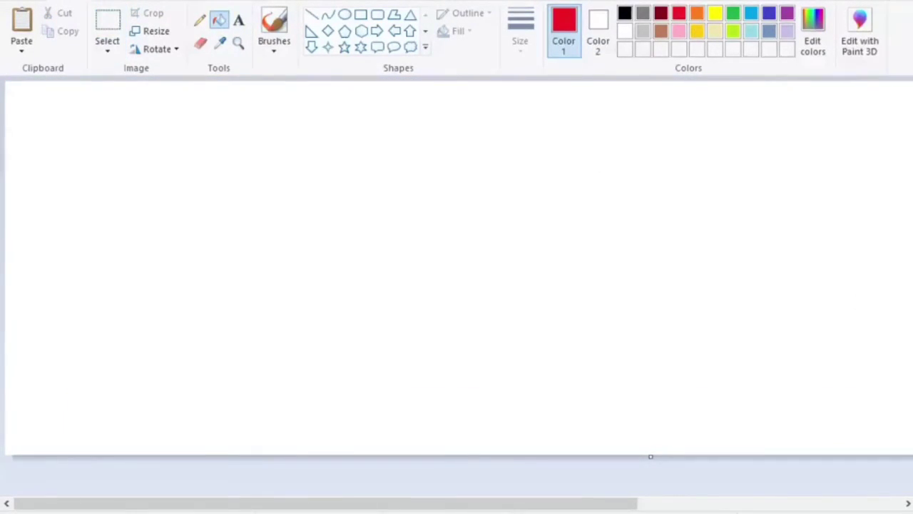
{"action": "left_click", "coordinate": [316, 250]}
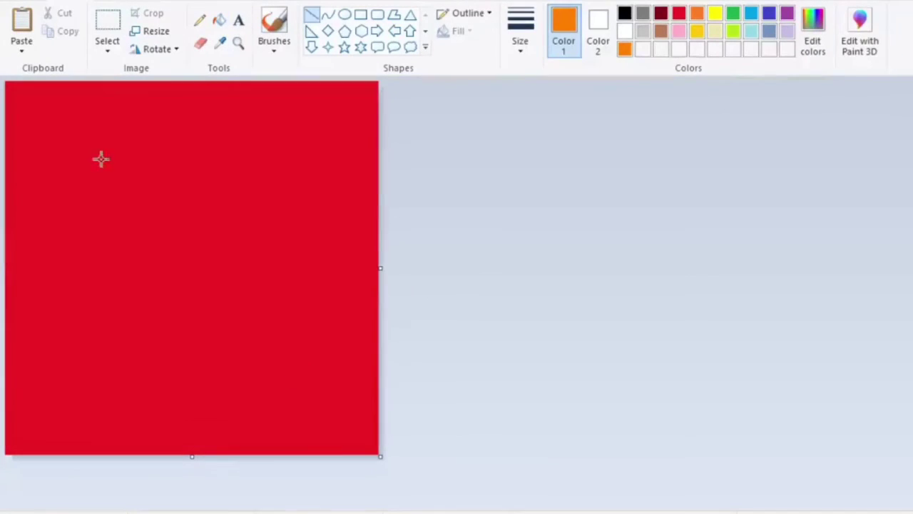
- Draw two parallel orange diagonal lines across the red square and fill the band between them with orange
{"action": "left_click_drag", "start_coordinate": [76, 145], "coordinate": [464, 499]}
{"action": "mouse_move", "coordinate": [342, 396]}
{"action": "left_mouse_down"}
{"action": "mouse_move", "coordinate": [285, 328]}
{"action": "mouse_move", "coordinate": [195, 394]}
{"action": "left_mouse_up"}
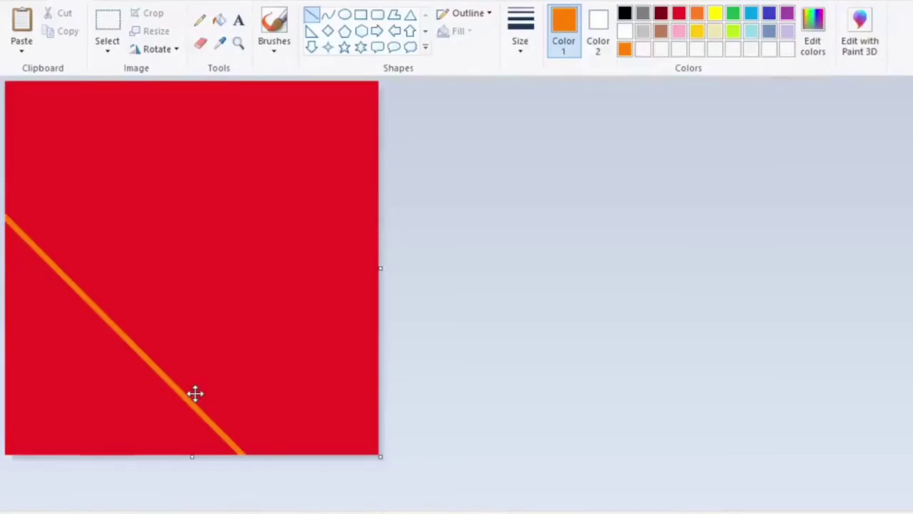
{"action": "left_click_drag", "start_coordinate": [100, 137], "coordinate": [471, 505]}
{"action": "mouse_move", "coordinate": [268, 307]}
{"action": "left_mouse_down"}
{"action": "mouse_move", "coordinate": [271, 257]}
{"action": "mouse_move", "coordinate": [285, 246]}
{"action": "left_mouse_up"}
{"action": "left_click", "coordinate": [219, 20]}
{"action": "left_click", "coordinate": [203, 186]}
- Fill the upper-right triangle with yellow and widen it with a parallel yellow diagonal line and fill
{"action": "left_click", "coordinate": [716, 14]}
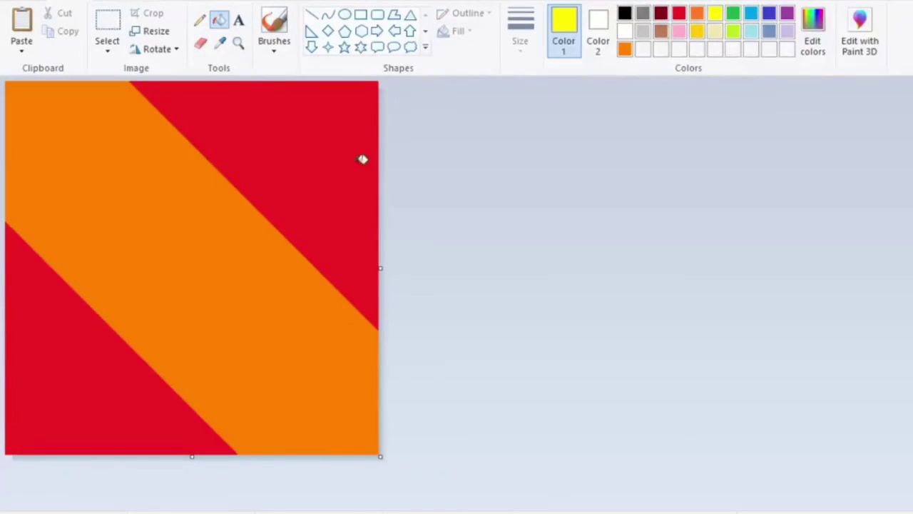
{"action": "left_click", "coordinate": [362, 159]}
{"action": "left_click", "coordinate": [312, 14]}
{"action": "left_click_drag", "start_coordinate": [269, 162], "coordinate": [492, 413]}
{"action": "left_click_drag", "start_coordinate": [214, 128], "coordinate": [78, 31]}
{"action": "left_click", "coordinate": [219, 21]}
{"action": "left_click", "coordinate": [200, 155]}
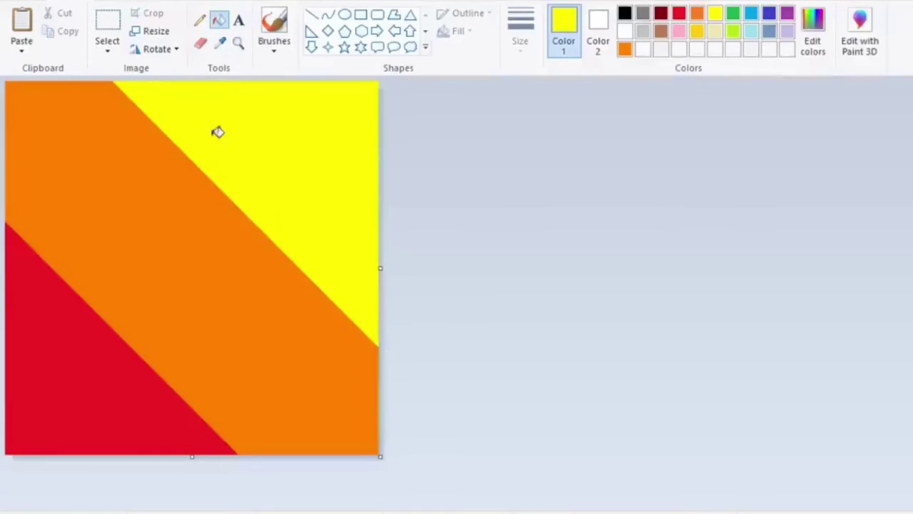
- Sample the red of the lower-left triangle, draw a parallel red diagonal line and fill the area beside it red
{"action": "left_click", "coordinate": [312, 14]}
{"action": "left_click", "coordinate": [220, 44]}
{"action": "left_click", "coordinate": [51, 325]}
{"action": "left_click_drag", "start_coordinate": [26, 194], "coordinate": [314, 482]}
{"action": "left_click", "coordinate": [220, 20]}
{"action": "left_click", "coordinate": [161, 368]}
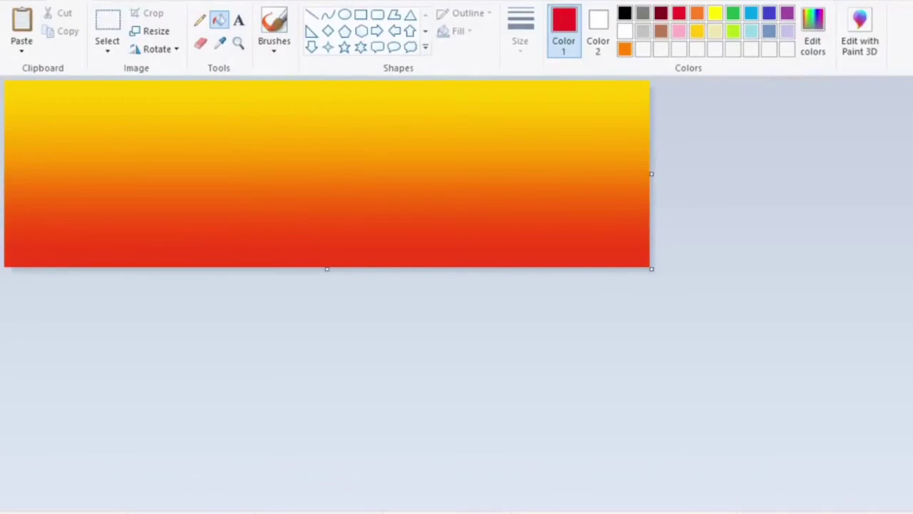
- Set the secondary color to yellow and paste the three-pose drawing over the gradient with its yellow background transparent
{"action": "left_click", "coordinate": [598, 29]}
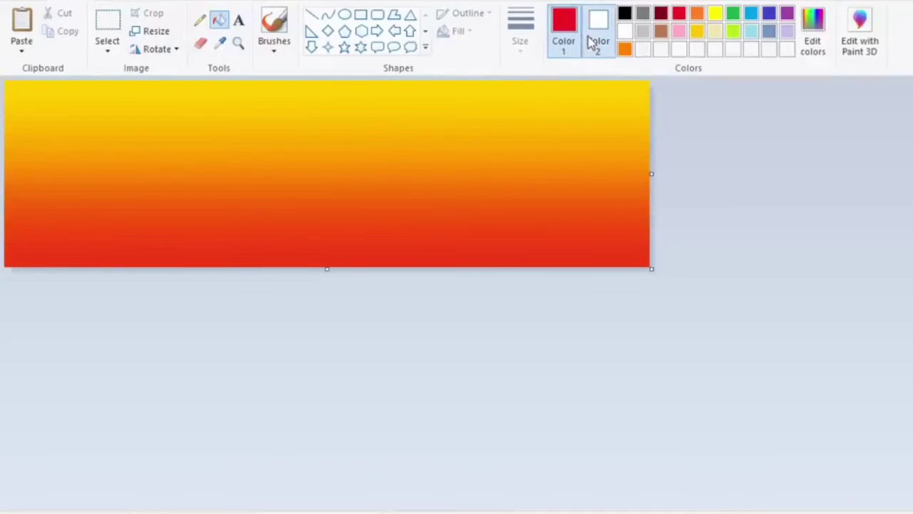
{"action": "left_click", "coordinate": [715, 13]}
{"action": "left_click", "coordinate": [21, 28]}
- Handwrite the artist's signature with the date "2020 11-4" in black above the first pose's ear, undoing the first stroke
{"action": "left_click", "coordinate": [624, 12]}
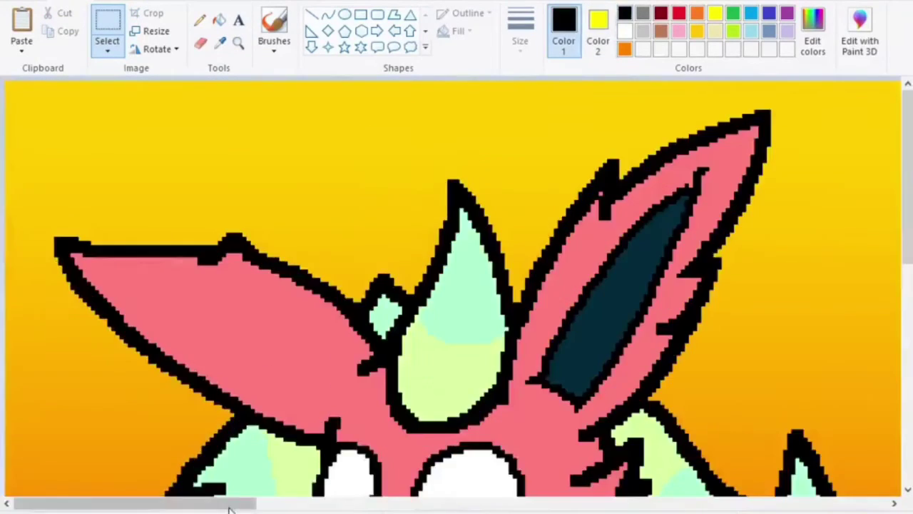
{"action": "left_click_drag", "start_coordinate": [193, 107], "coordinate": [169, 155]}
{"action": "key", "text": "ctrl+z"}
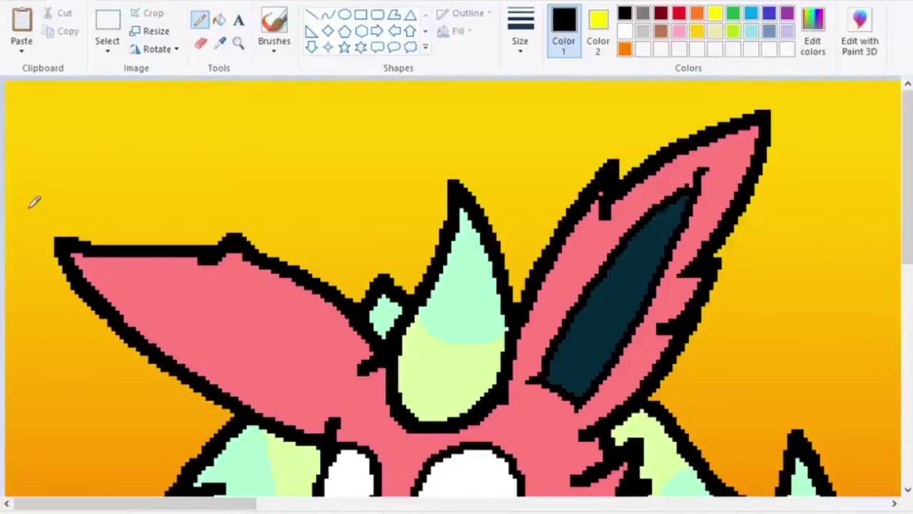
{"action": "mouse_move", "coordinate": [34, 202]}
{"action": "left_mouse_down"}
{"action": "mouse_move", "coordinate": [200, 133]}
{"action": "mouse_move", "coordinate": [147, 92]}
{"action": "mouse_move", "coordinate": [227, 97]}
{"action": "left_mouse_up"}
{"action": "mouse_move", "coordinate": [241, 96]}
{"action": "left_mouse_down"}
{"action": "mouse_move", "coordinate": [268, 113]}
{"action": "mouse_move", "coordinate": [302, 100]}
{"action": "left_mouse_up"}
{"action": "left_click_drag", "start_coordinate": [170, 187], "coordinate": [184, 223]}
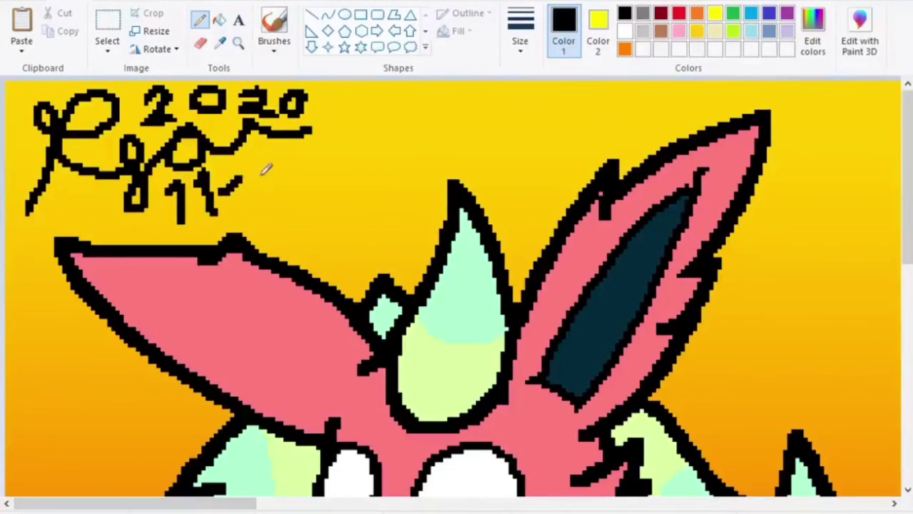
{"action": "left_click_drag", "start_coordinate": [250, 195], "coordinate": [277, 149]}
{"action": "left_click_drag", "start_coordinate": [277, 148], "coordinate": [291, 193]}
{"action": "scroll", "coordinate": [410, 255], "scroll_direction": "down", "scroll_amount": 5}
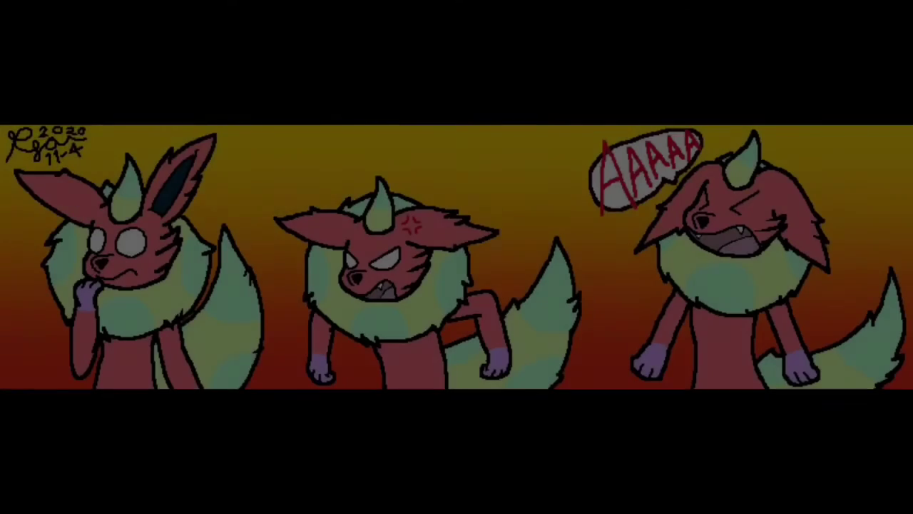